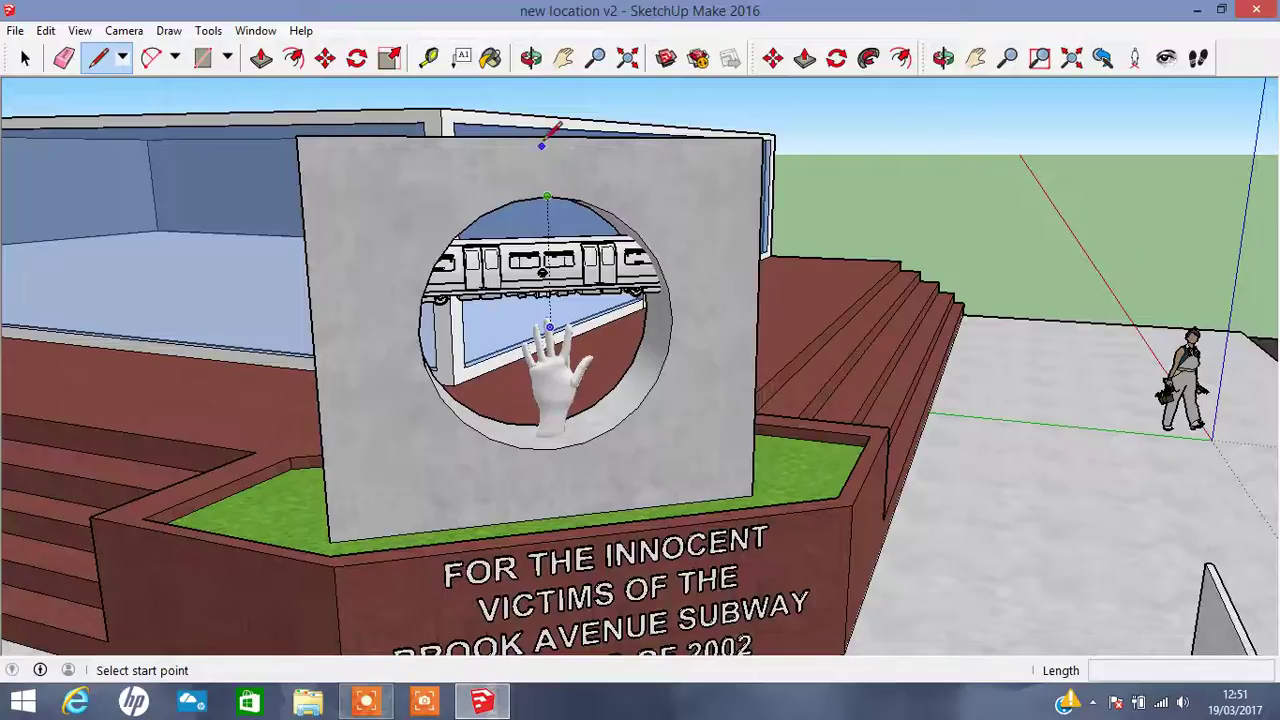
Draw a triangle on the wall above the circular opening with the Line tool.
left_click(545, 139)
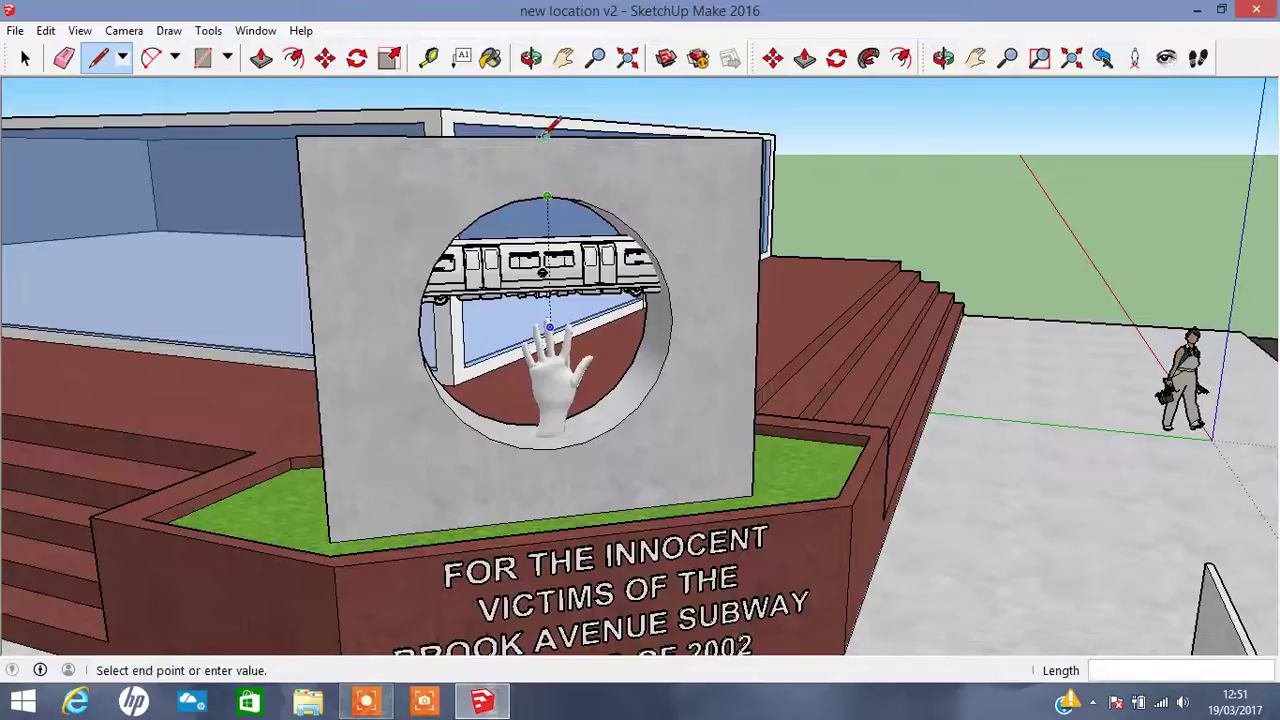
left_click(545, 195)
left_click(545, 137)
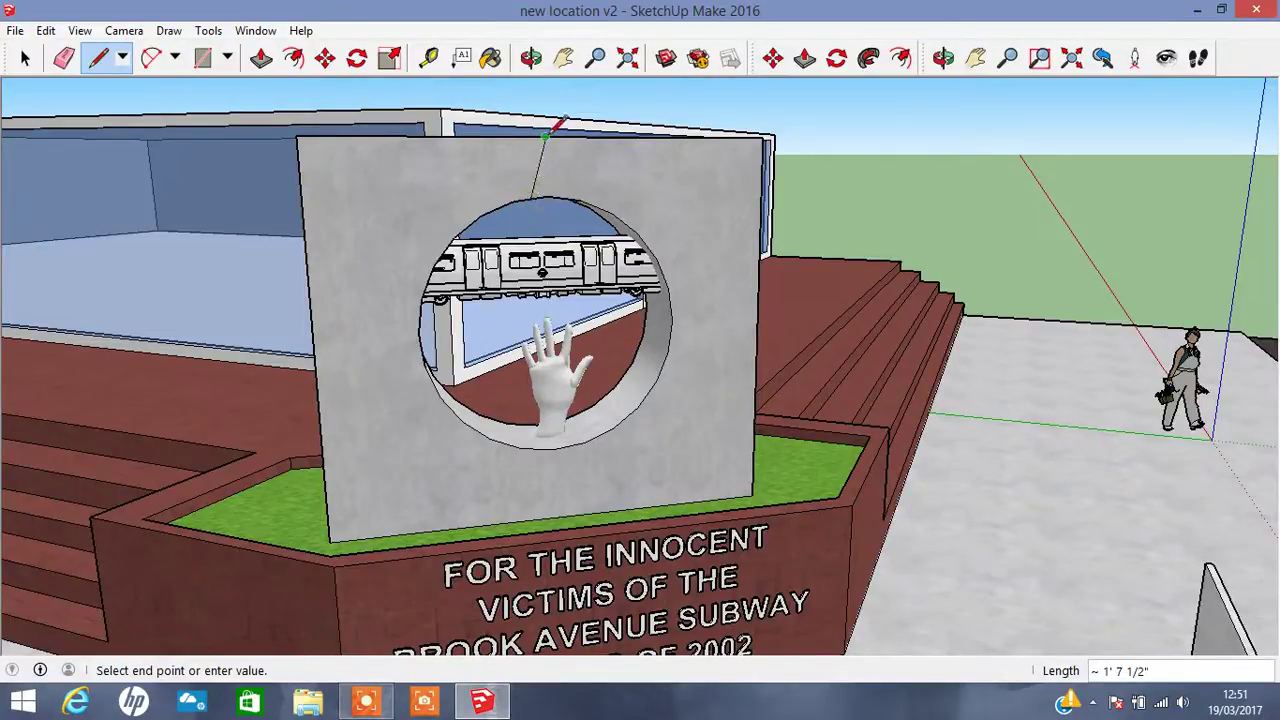
left_click(568, 197)
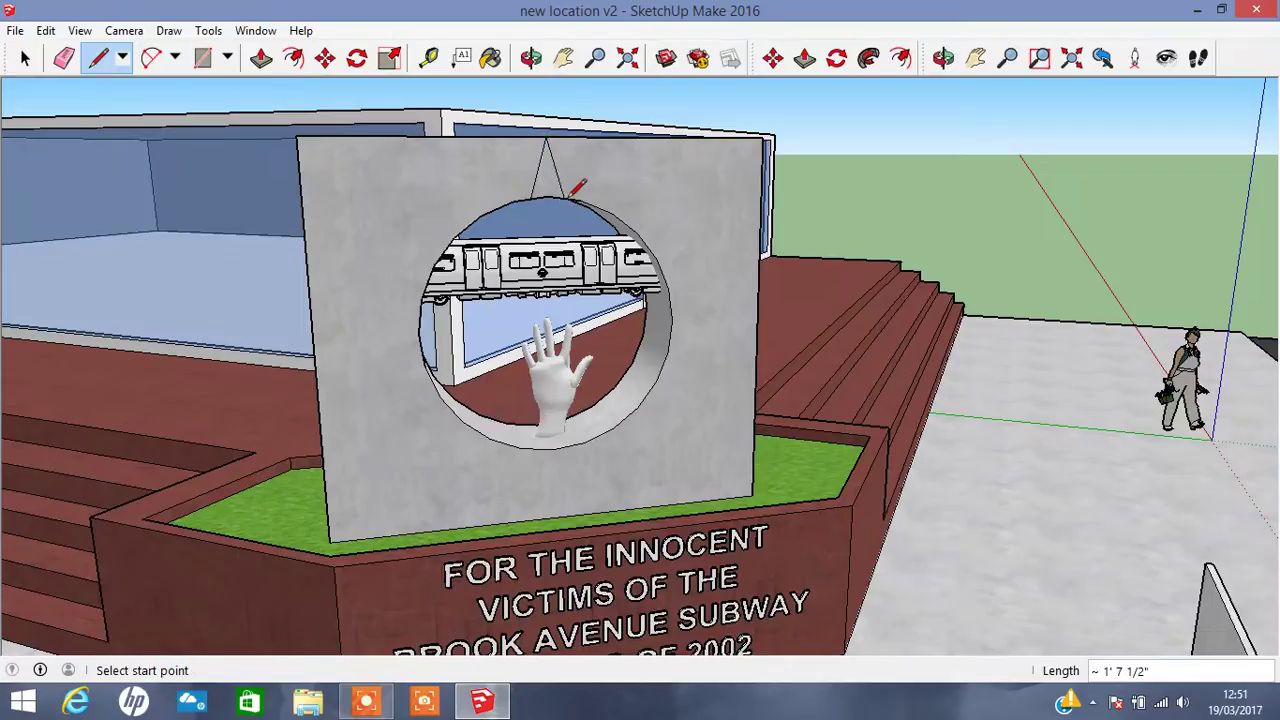
Raise the wall's top face by 2" with Push/Pull.
left_click(261, 58)
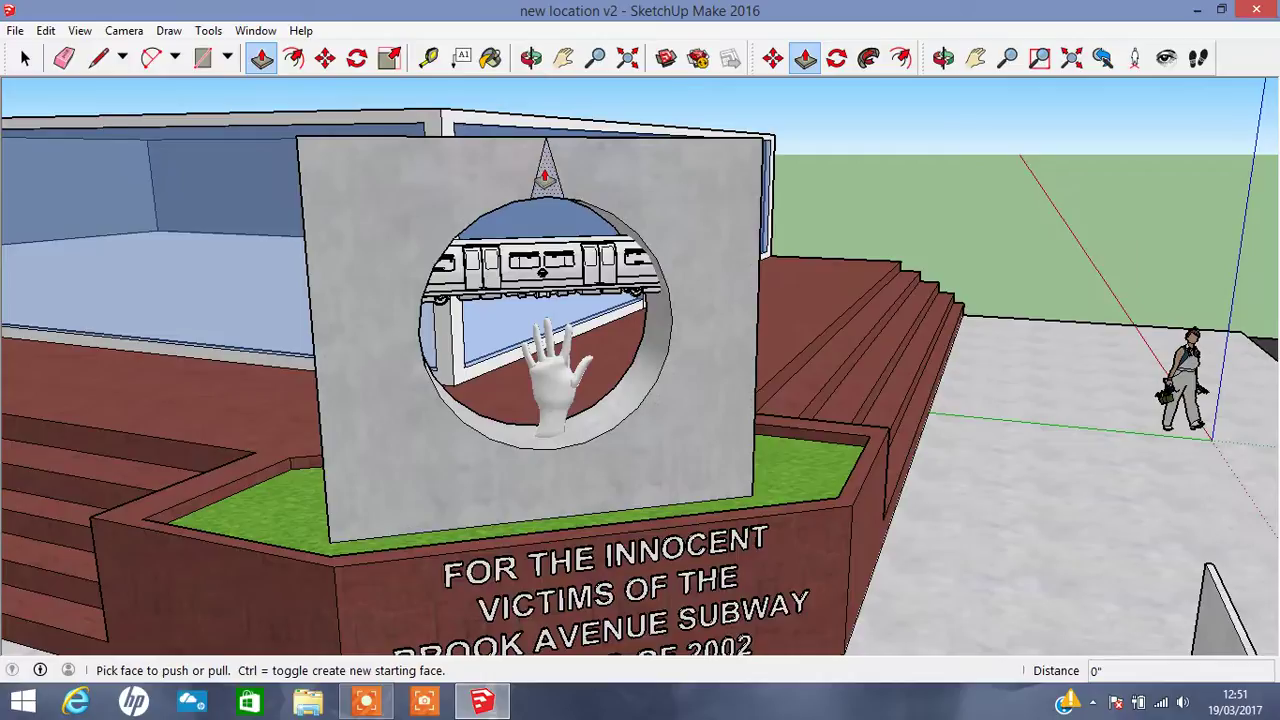
scroll(545, 177, "up", 3)
key("h")
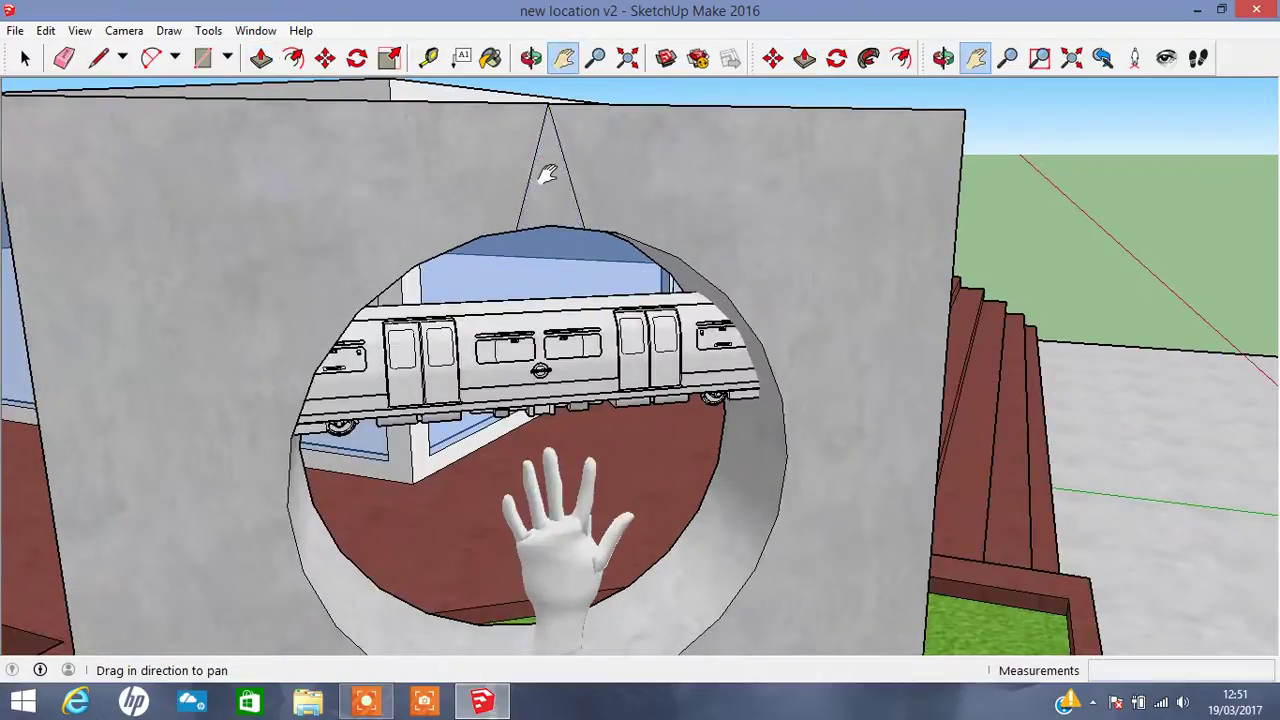
left_click_drag(548, 175, 517, 247)
left_click(261, 58)
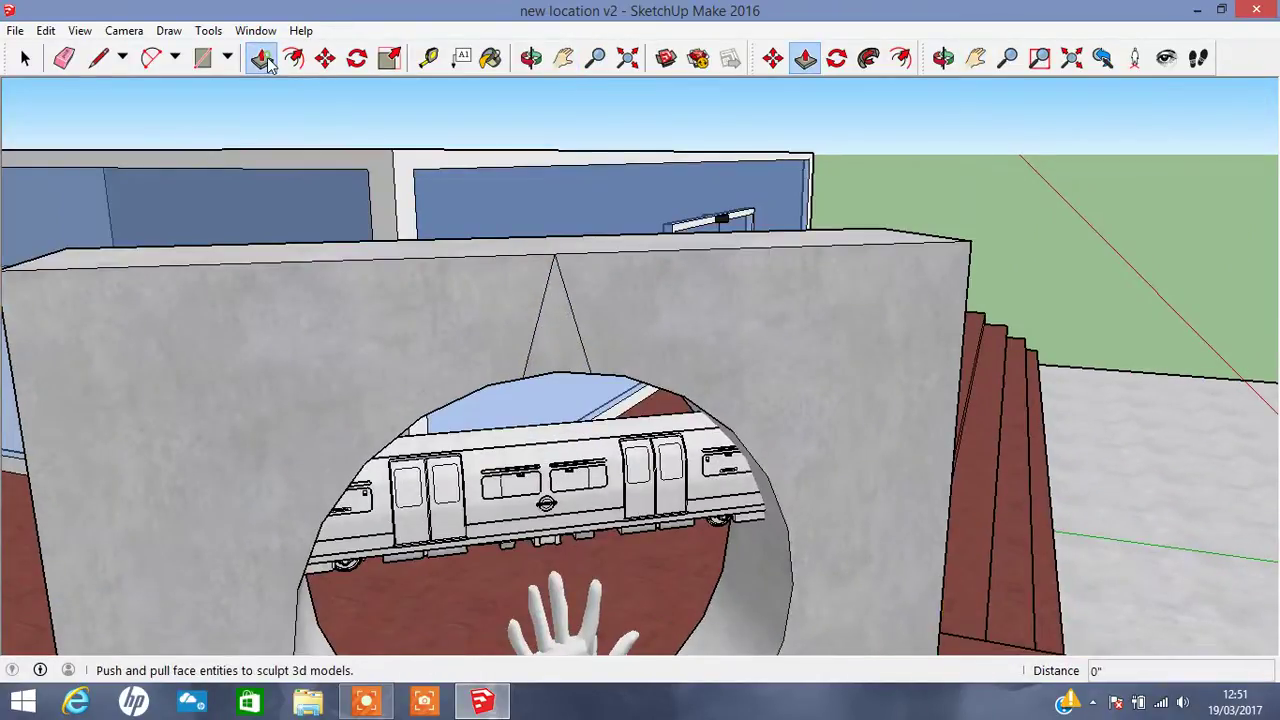
left_click_drag(347, 253, 349, 241)
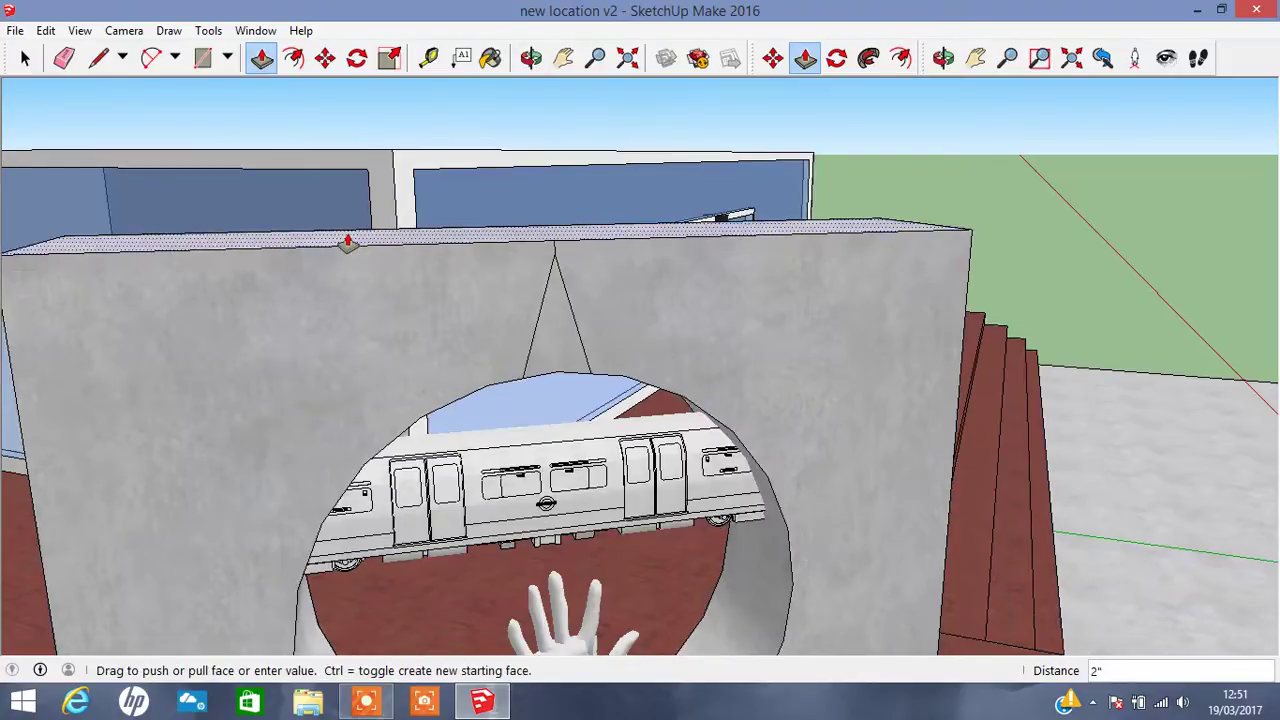
Redraw the triangle's edges from its apex down to both sides of the opening.
left_click(63, 57)
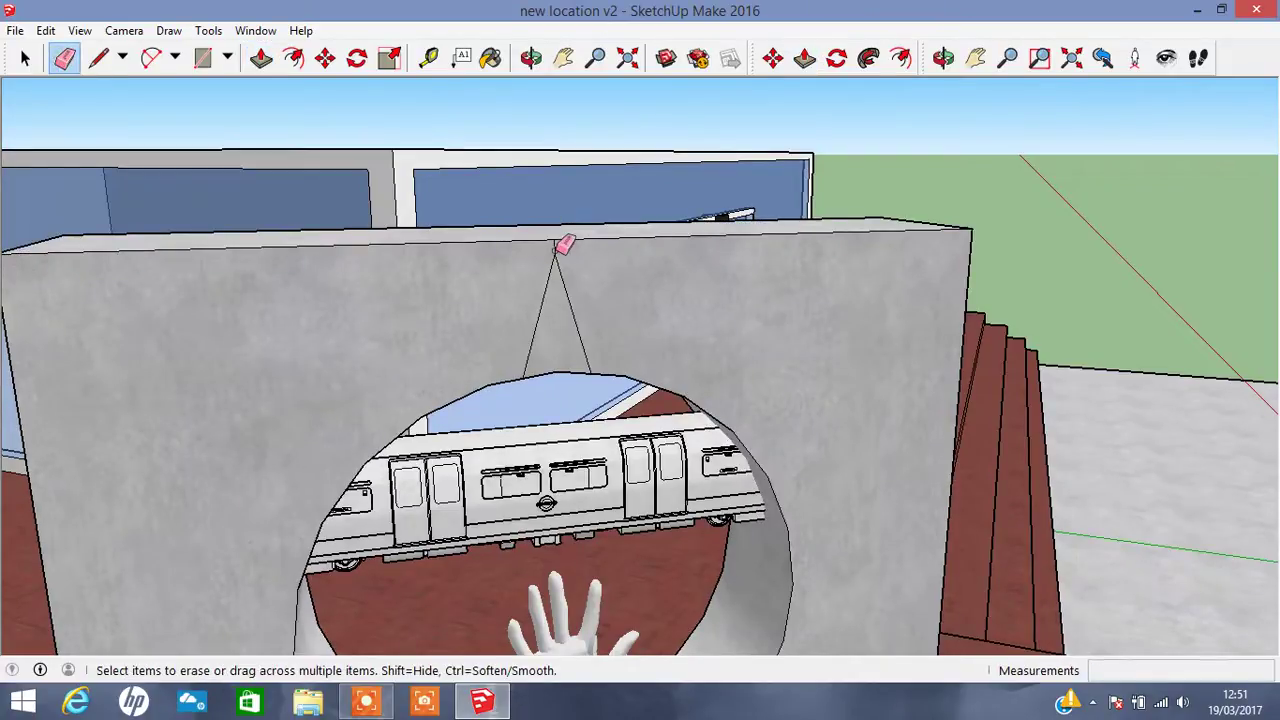
left_click(98, 58)
left_click(554, 256)
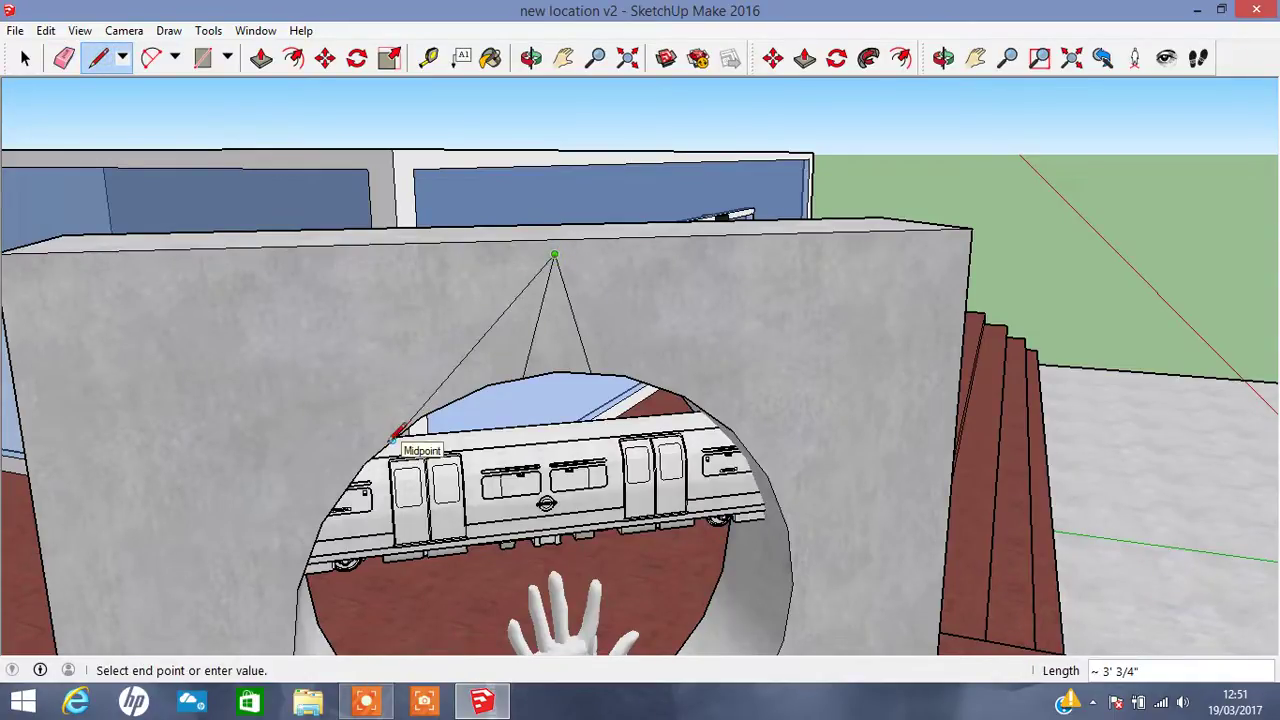
left_click(391, 440)
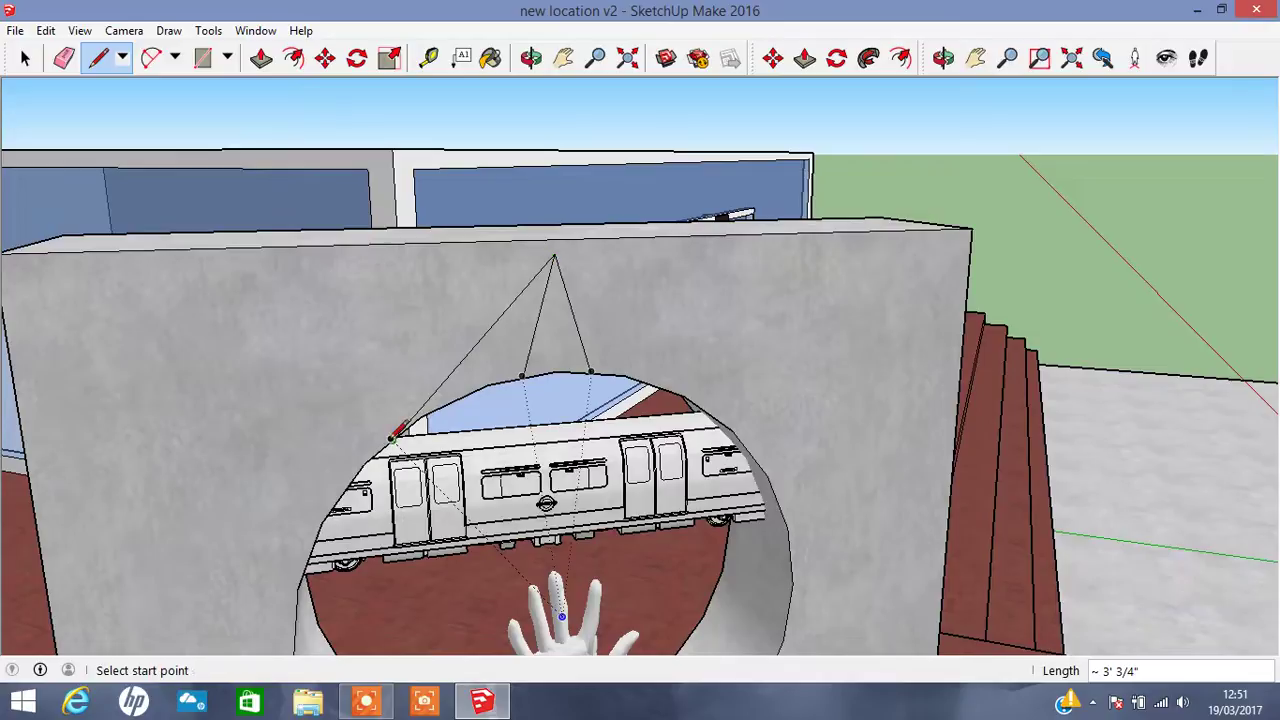
left_click(709, 411)
left_click(555, 257)
Push the left and right triangle pieces into the wall by equal amounts.
left_click(531, 57)
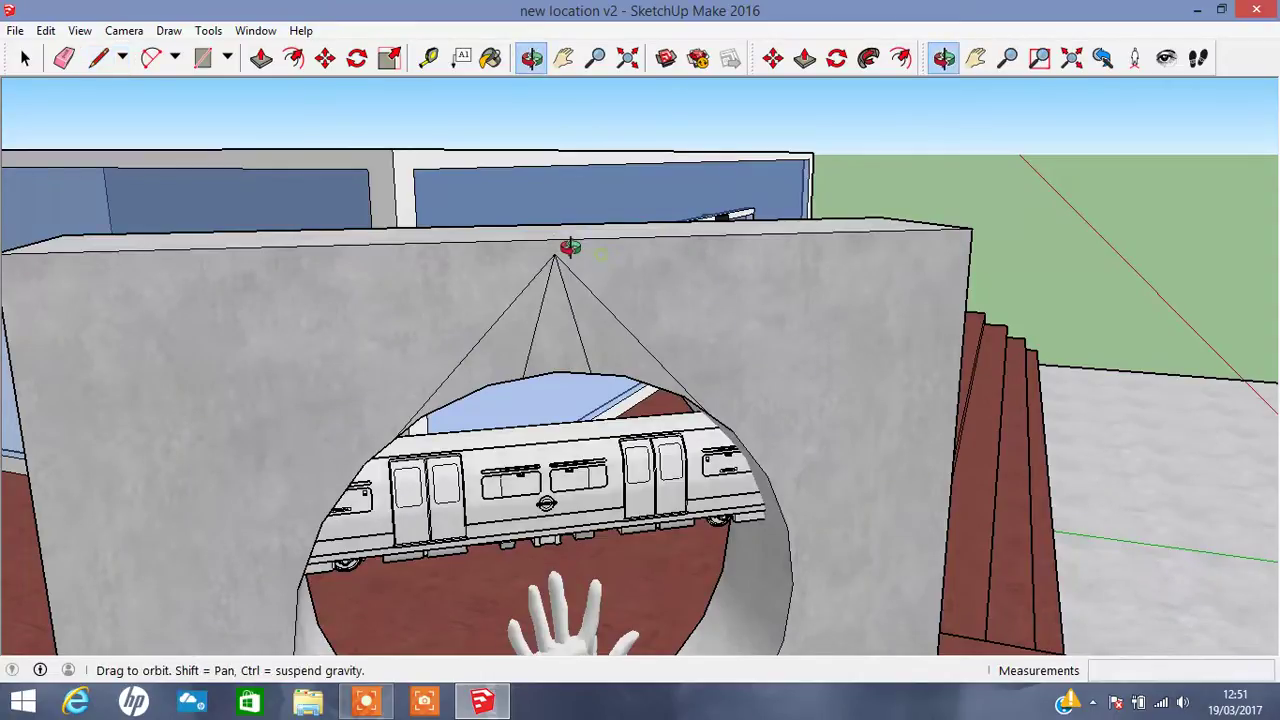
left_click_drag(570, 247, 540, 240)
left_click(63, 57)
left_click_drag(545, 318, 566, 306)
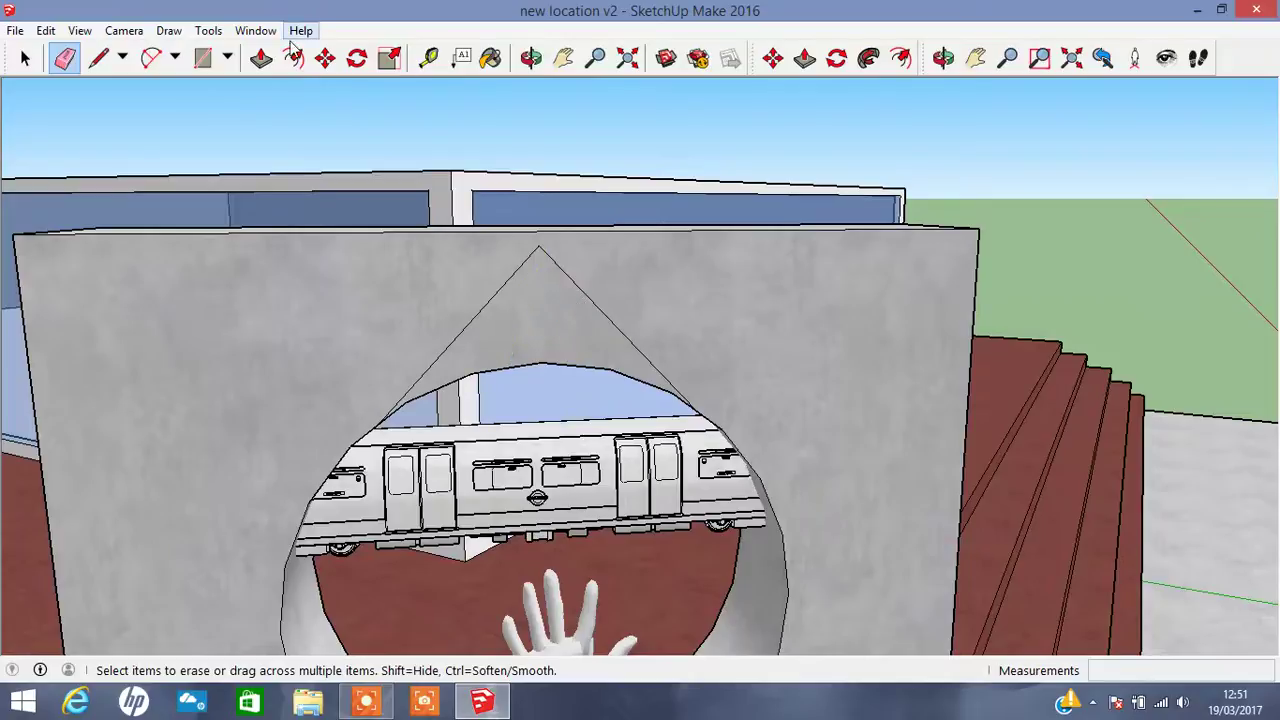
key("ctrl+z")
left_click(260, 57)
left_click(484, 343)
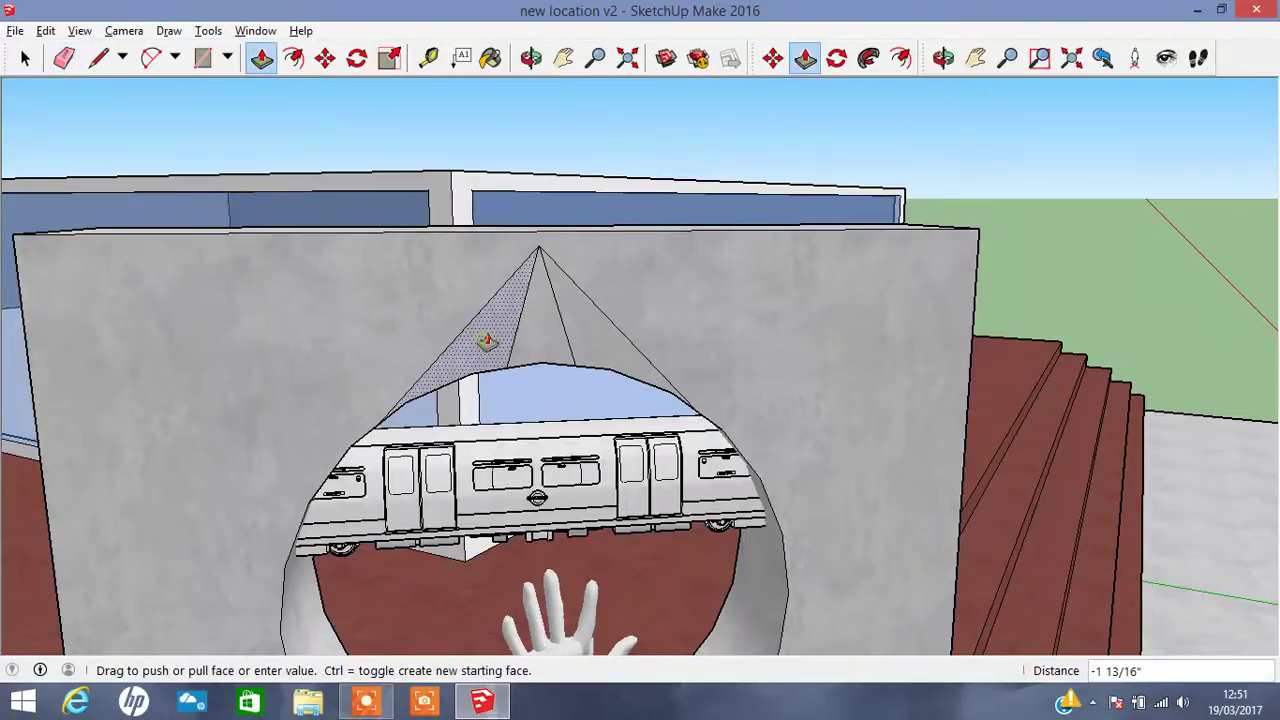
left_click(504, 306)
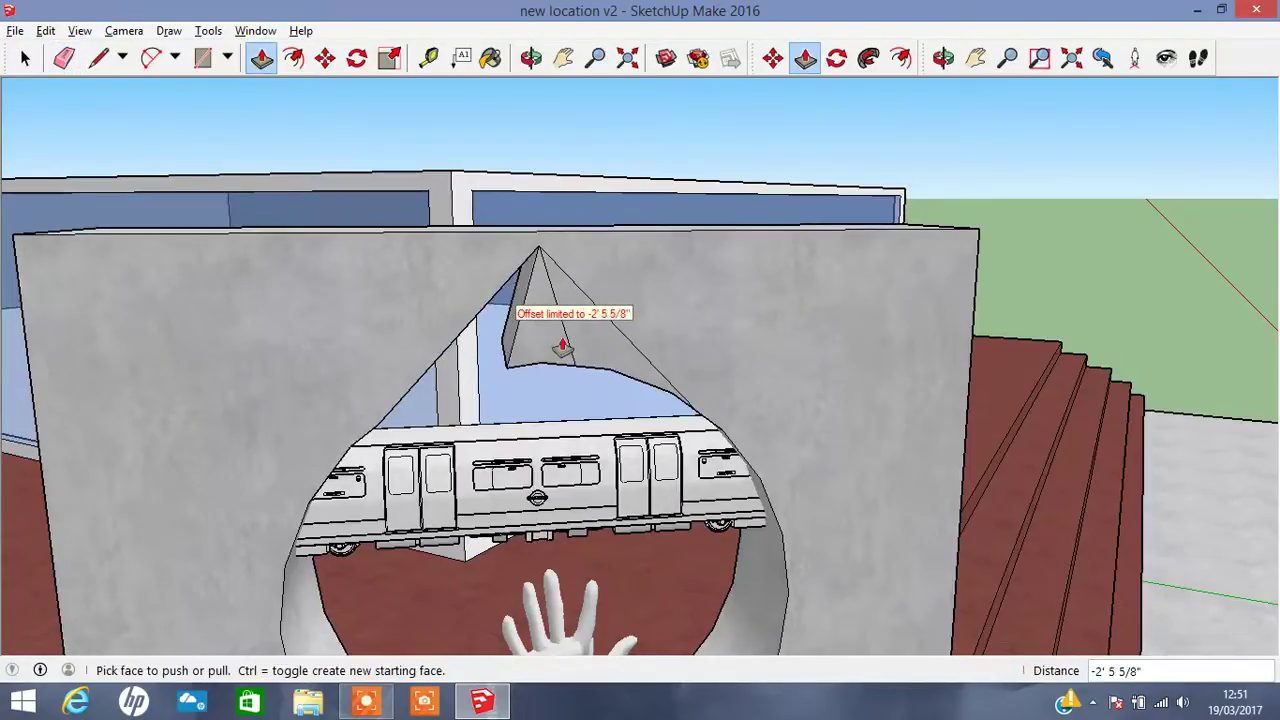
double_click(570, 320)
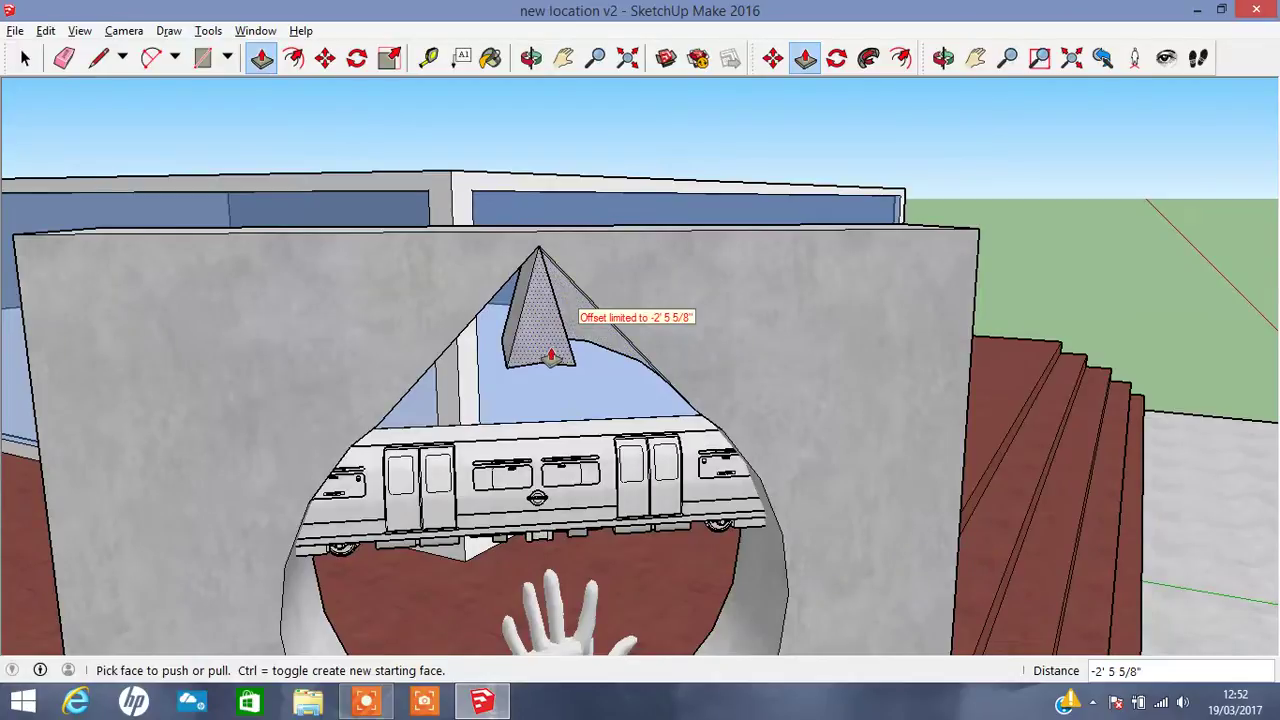
Push the triangle face above the opening through the wall.
left_click(527, 57)
mouse_move(557, 434)
left_mouse_down()
mouse_move(640, 366)
mouse_move(686, 351)
mouse_move(476, 358)
mouse_move(533, 413)
left_mouse_up()
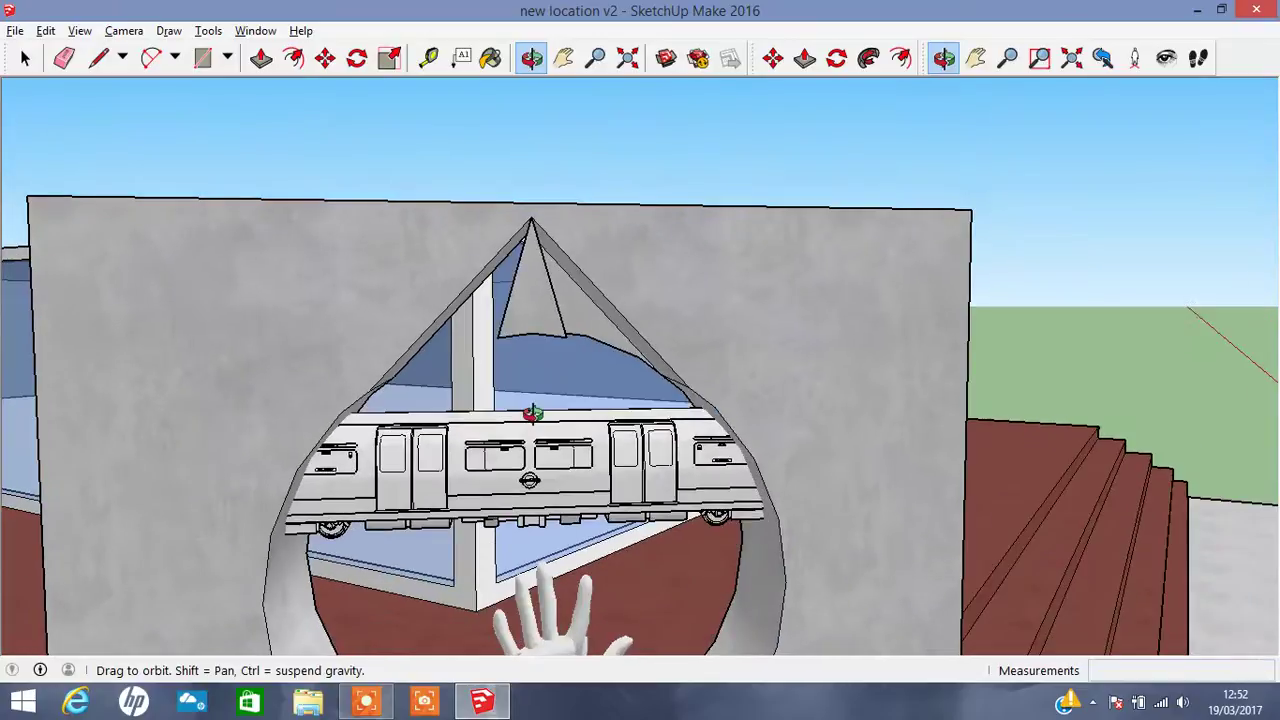
key("p")
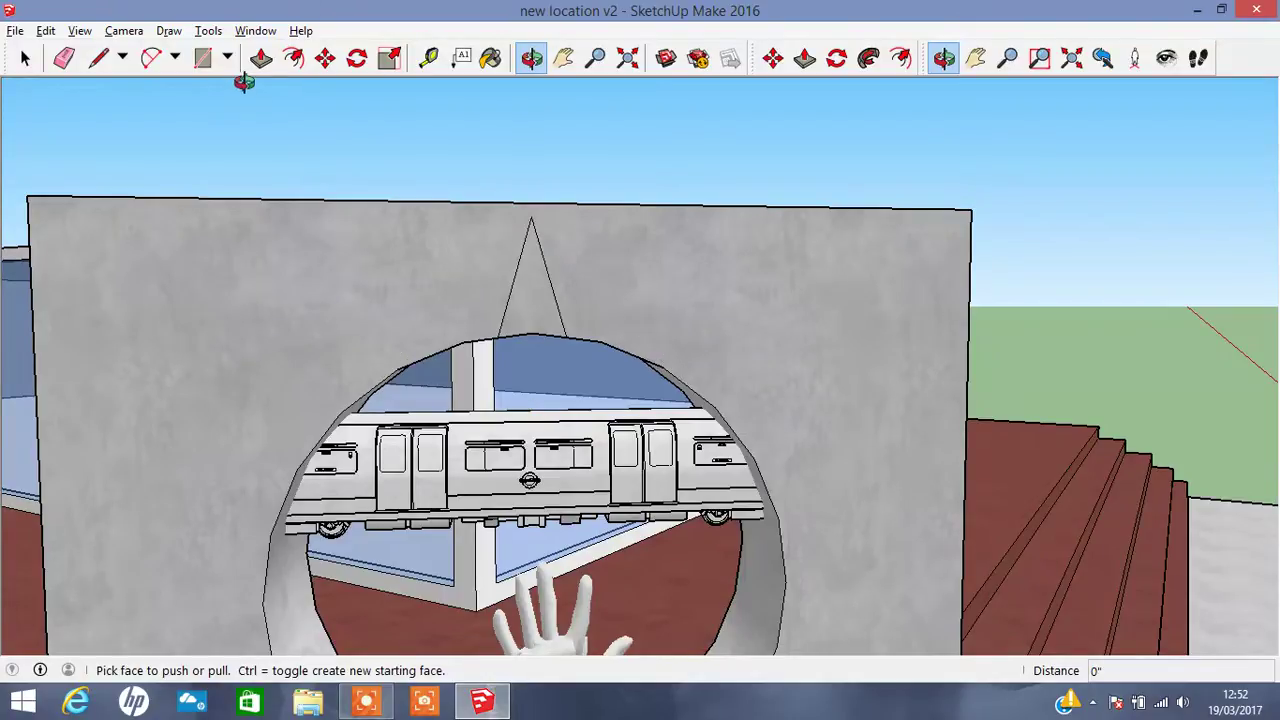
left_click(540, 305)
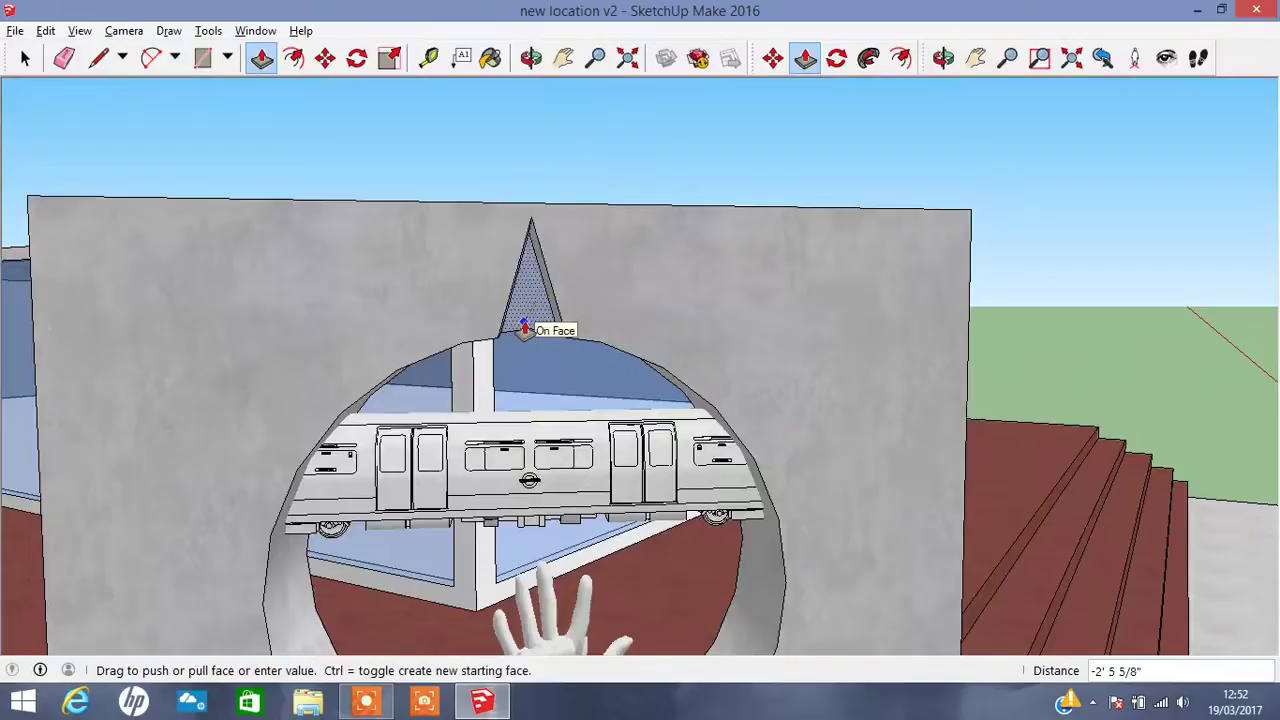
left_click(525, 330)
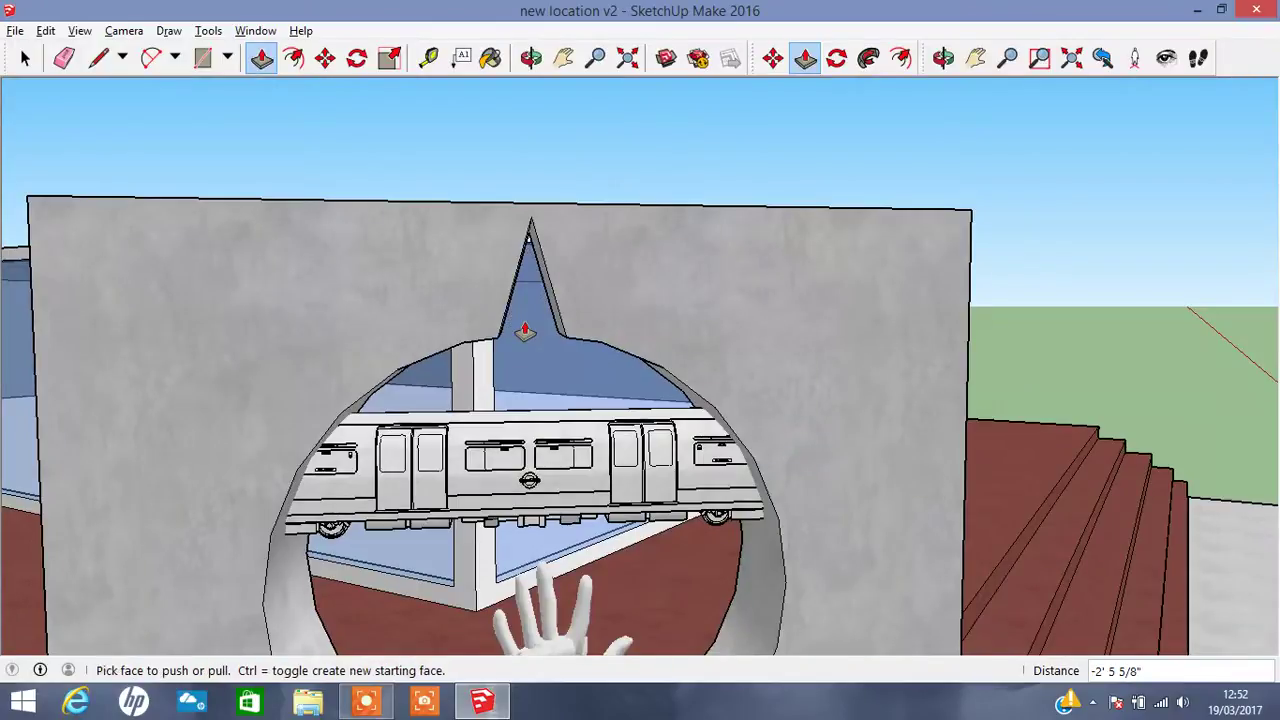
left_click(531, 57)
From the wall's other side, draw a downward-pointing triangle below the circular opening.
mouse_move(603, 200)
left_mouse_down()
mouse_move(656, 258)
mouse_move(603, 177)
mouse_move(594, 134)
left_mouse_up()
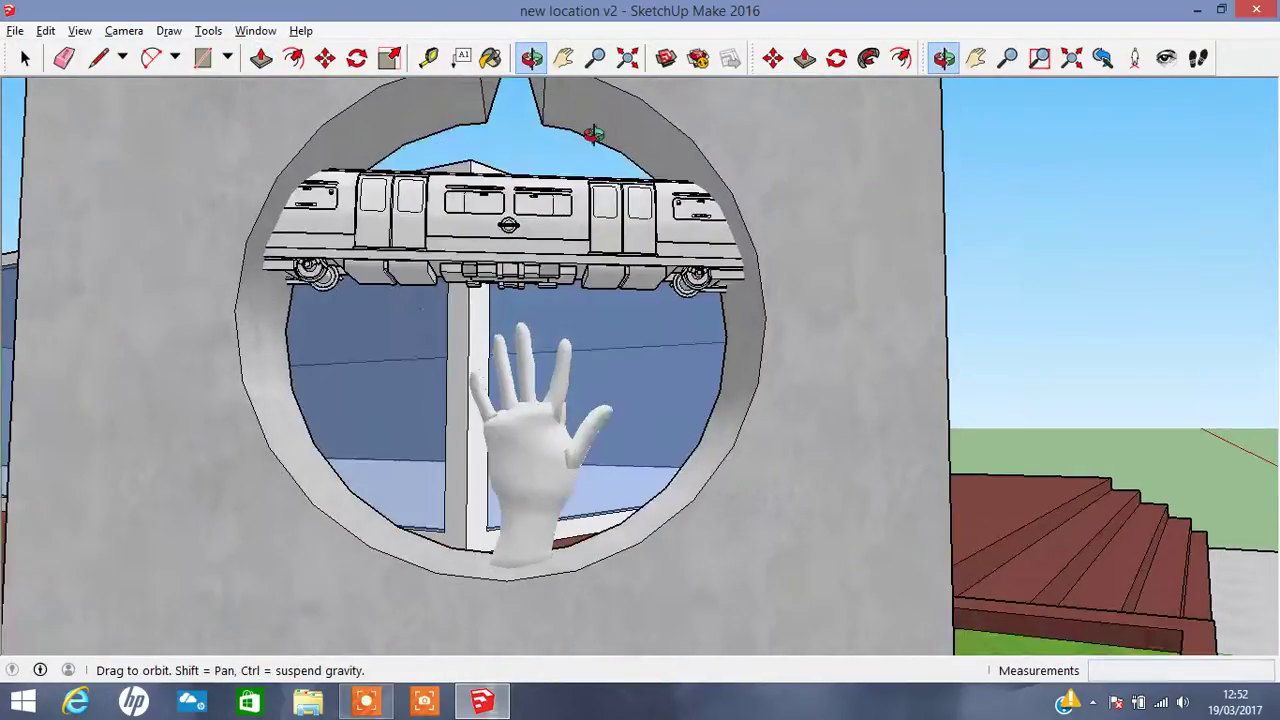
right_click(496, 568)
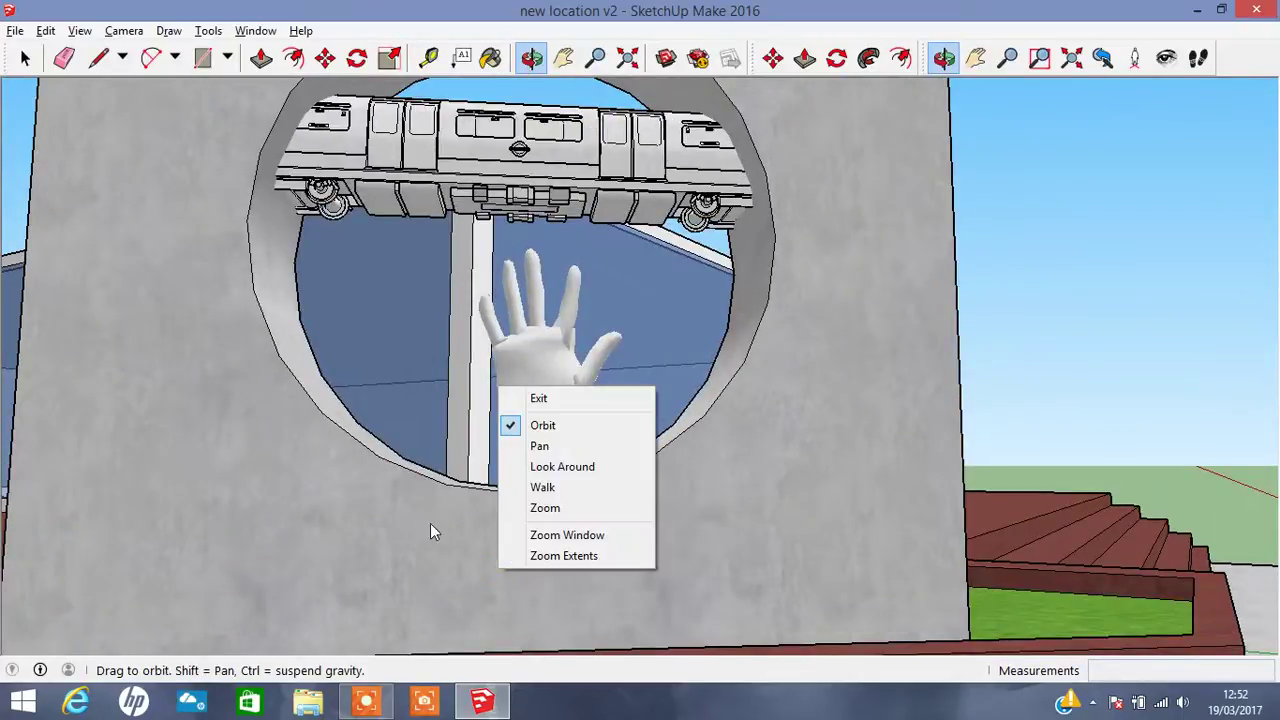
left_click_drag(430, 532, 434, 543)
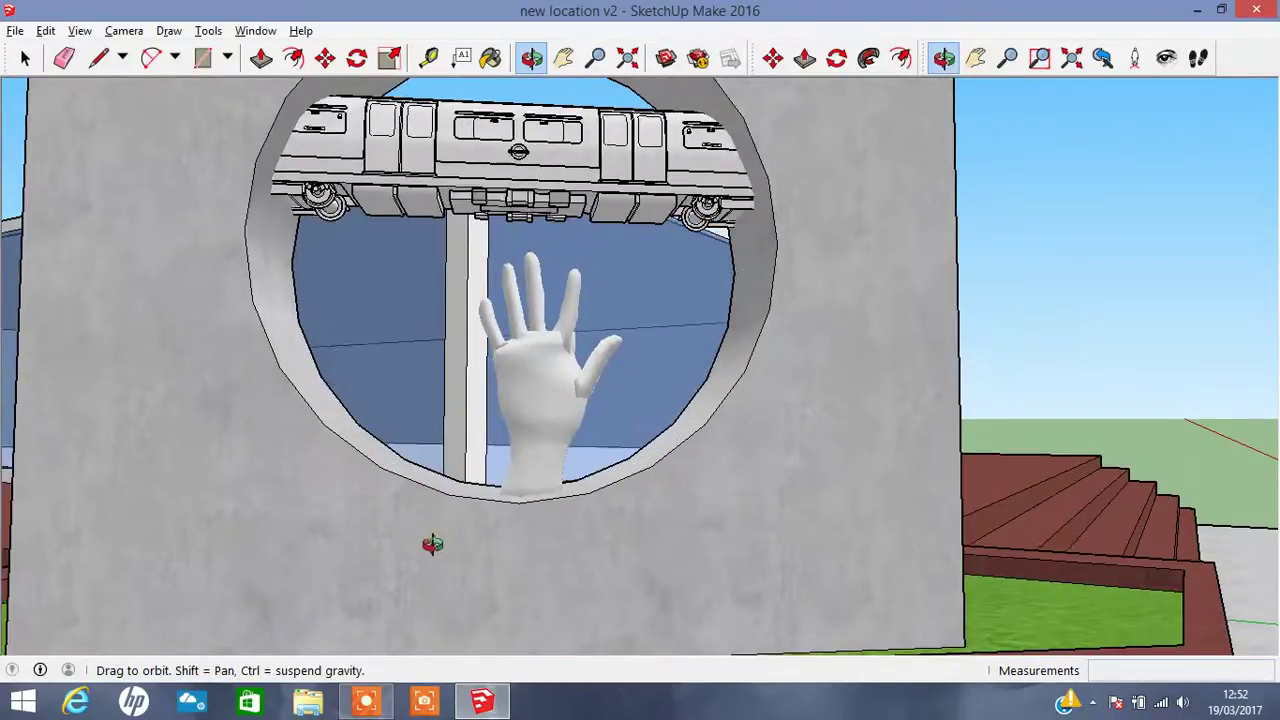
left_click(106, 67)
left_click(481, 496)
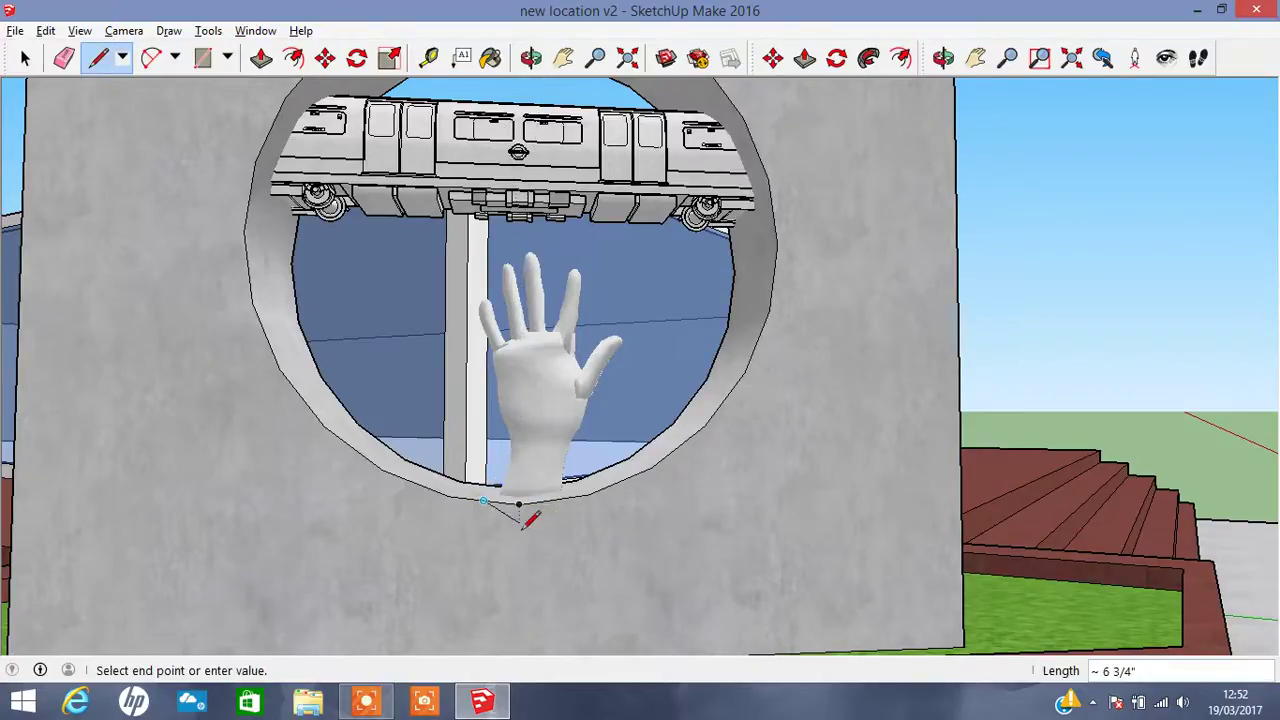
left_click(518, 598)
left_click(555, 499)
Push the lower triangle -2' 5 5/8" through the wall.
left_click(259, 58)
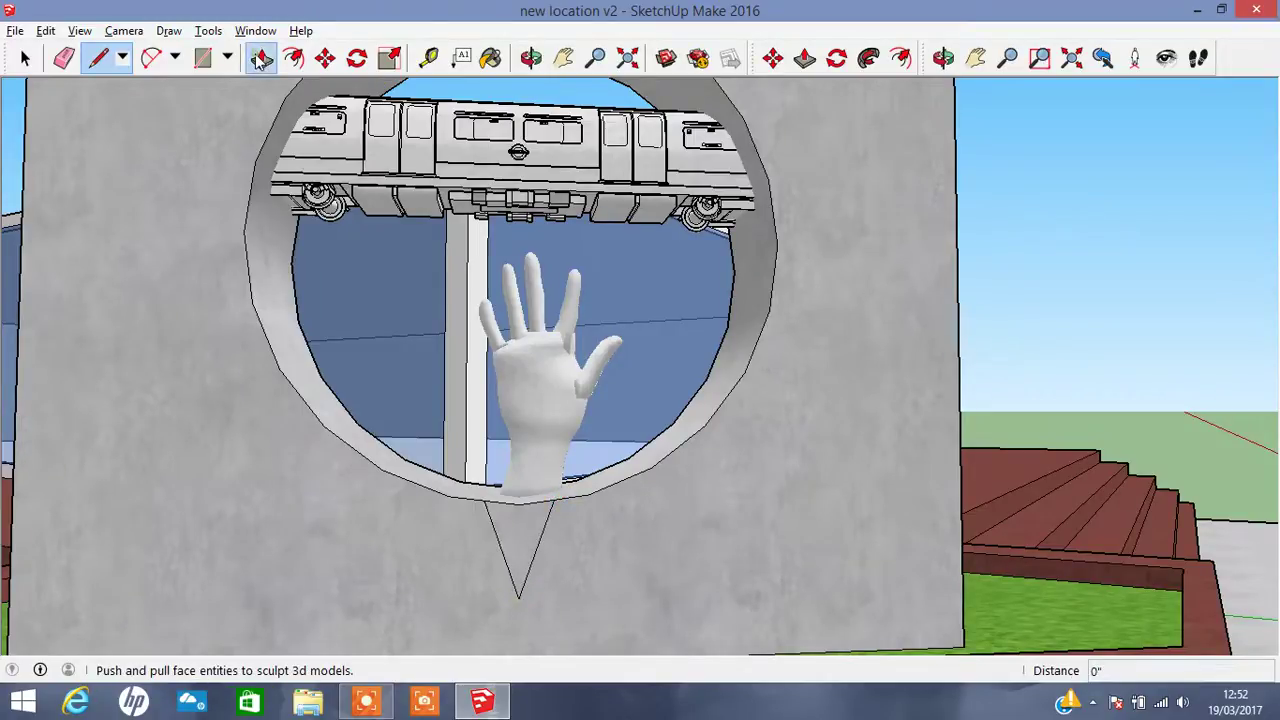
left_click(500, 525)
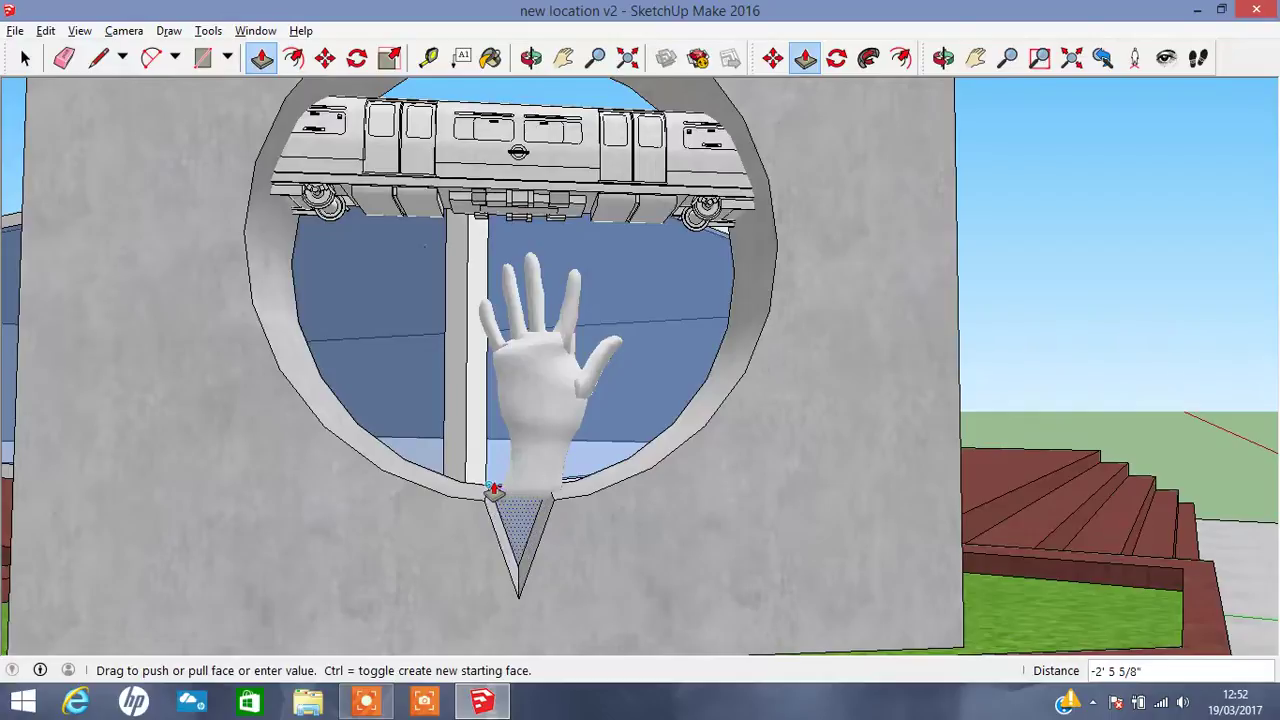
left_click(500, 491)
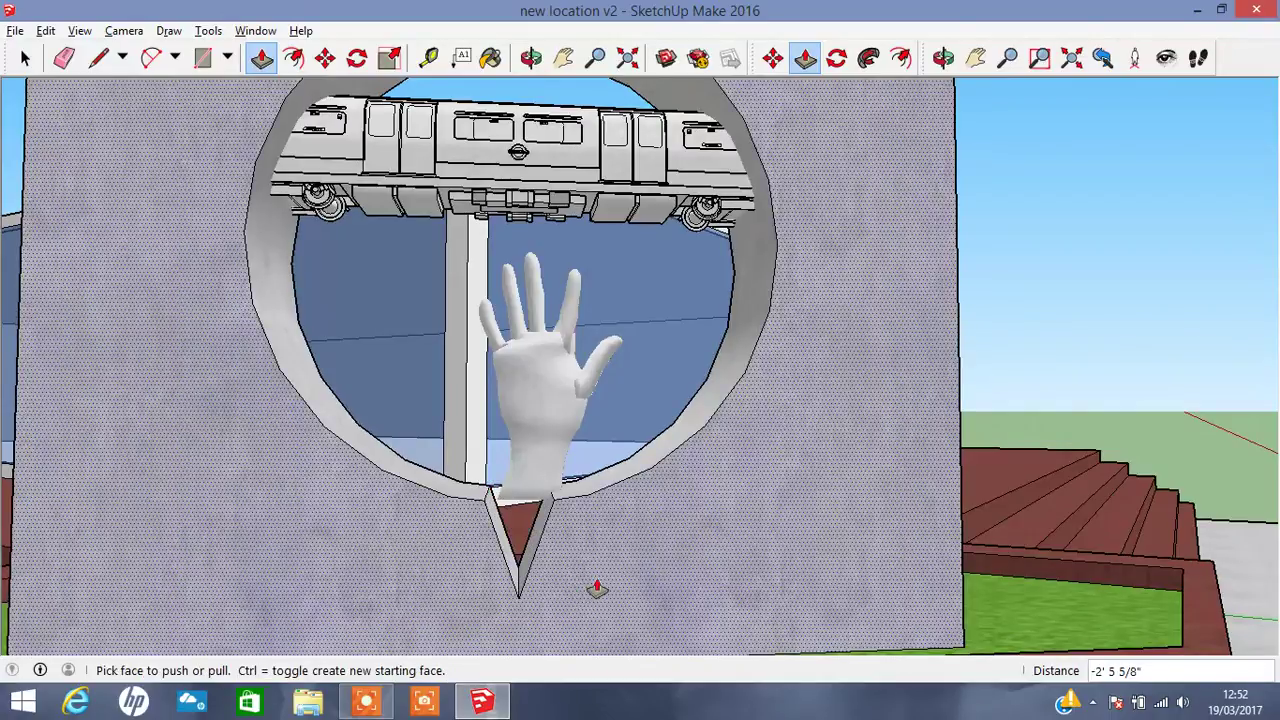
Shift the hand slightly left and scale it to about 1.11 times its size.
left_click(325, 58)
mouse_move(551, 380)
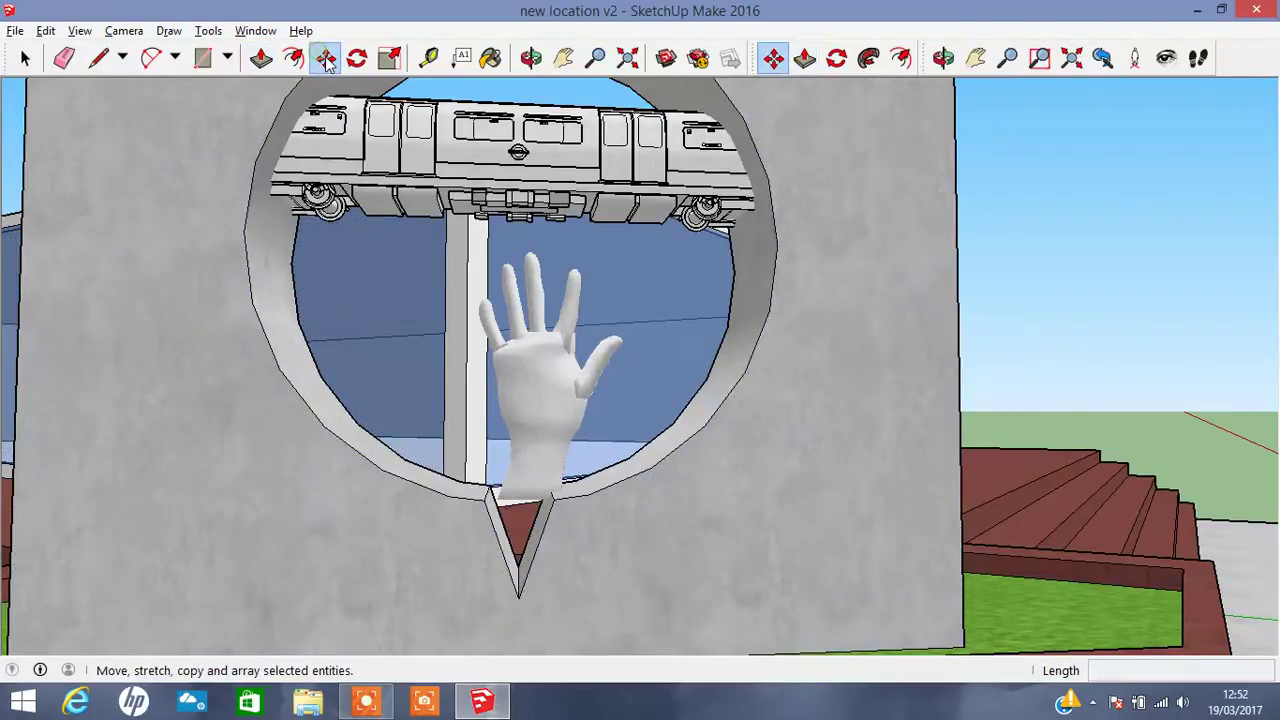
left_click_drag(551, 441, 541, 437)
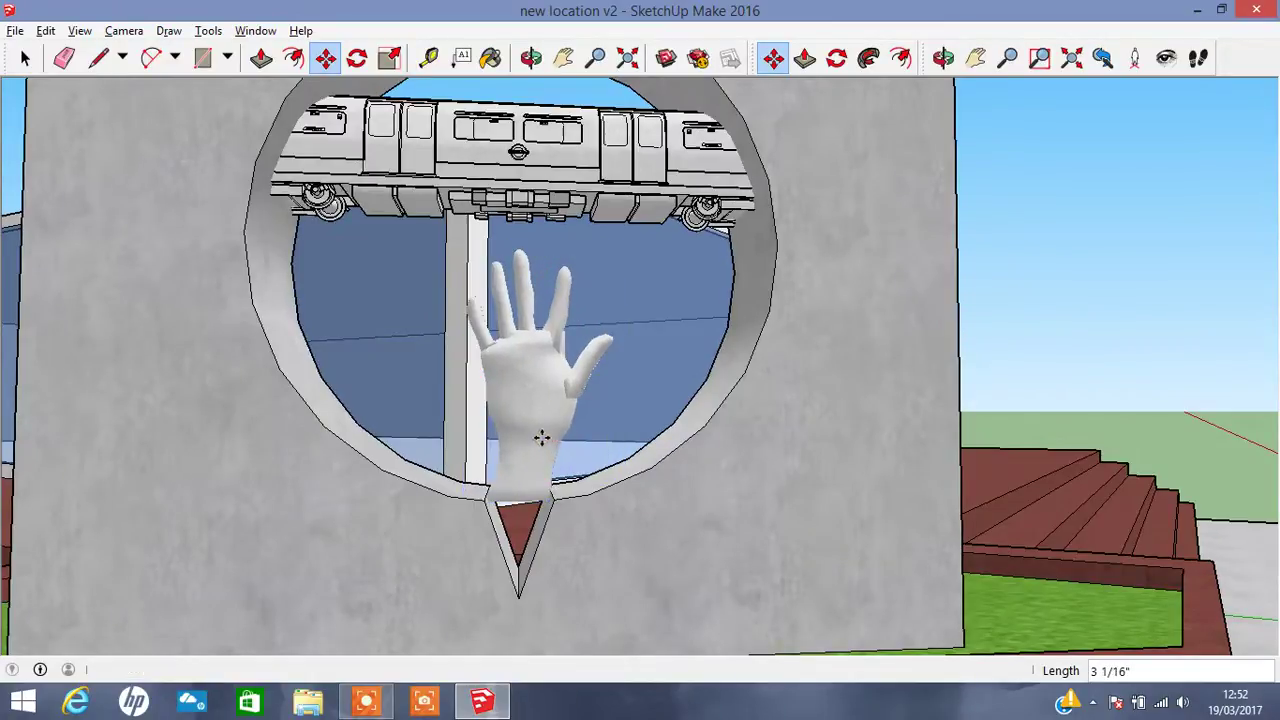
key("s")
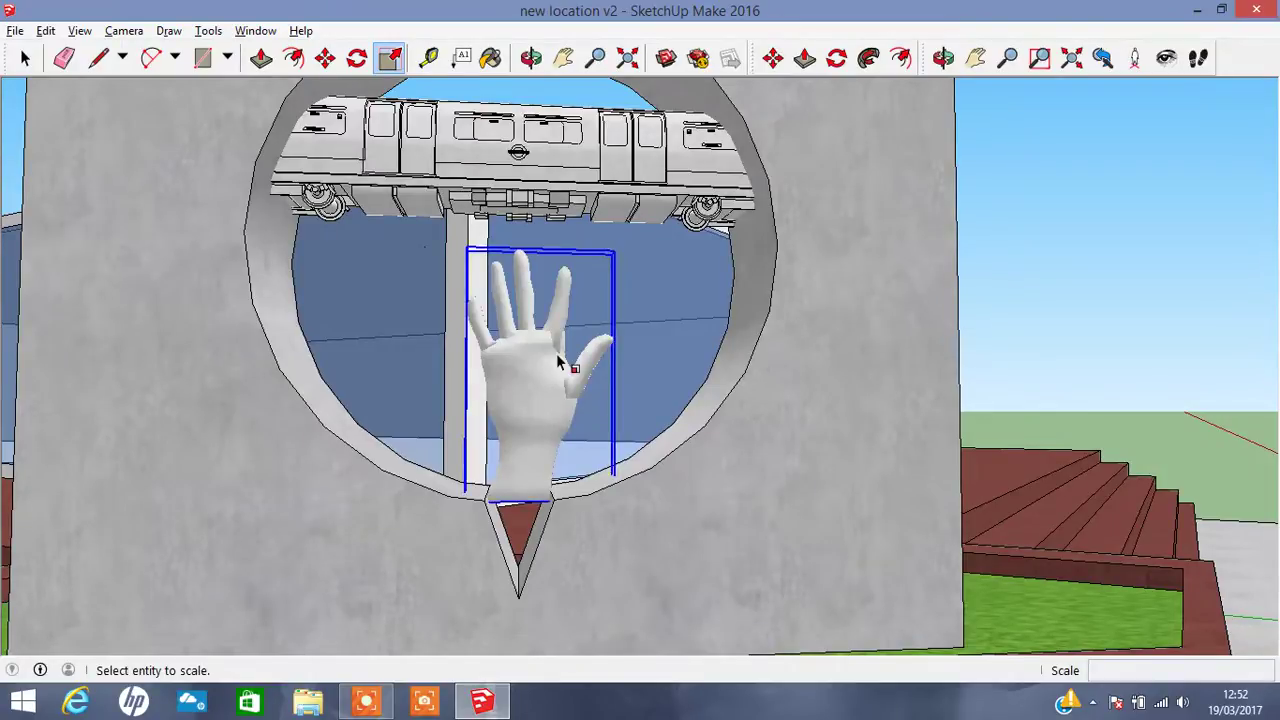
left_click(560, 364)
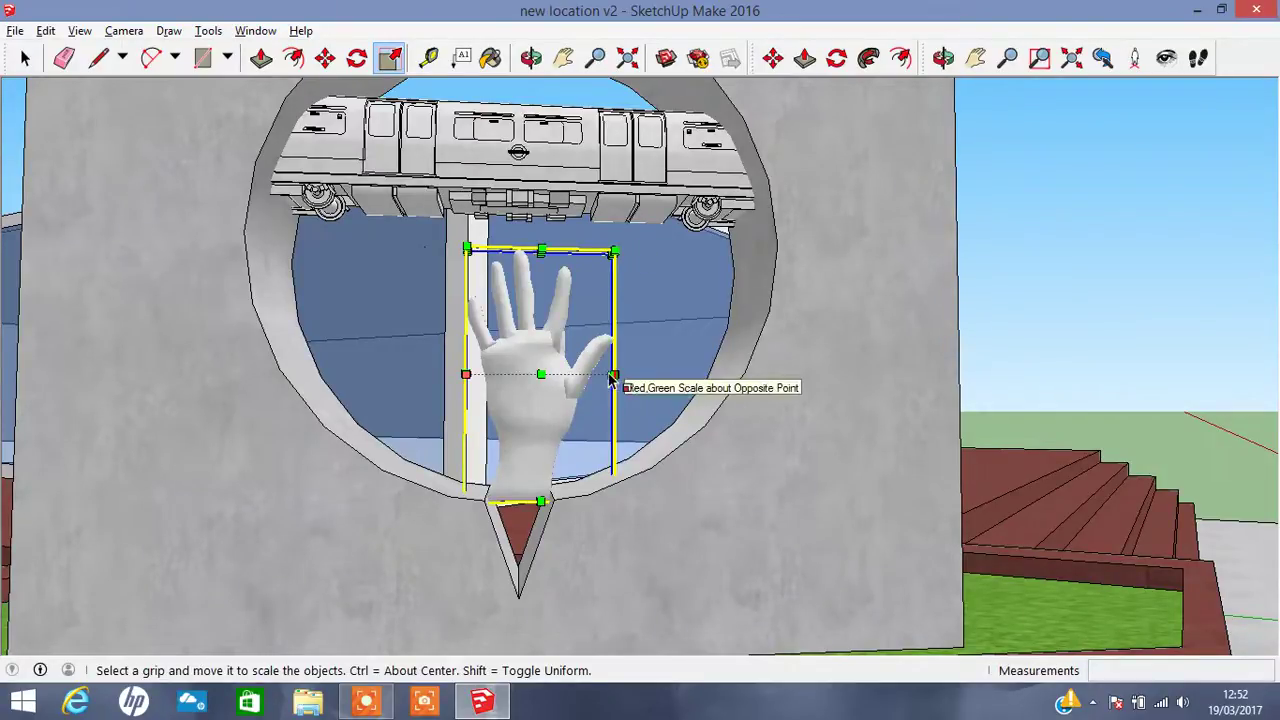
mouse_move(625, 244)
left_mouse_down()
mouse_move(610, 250)
mouse_move(625, 235)
left_mouse_up()
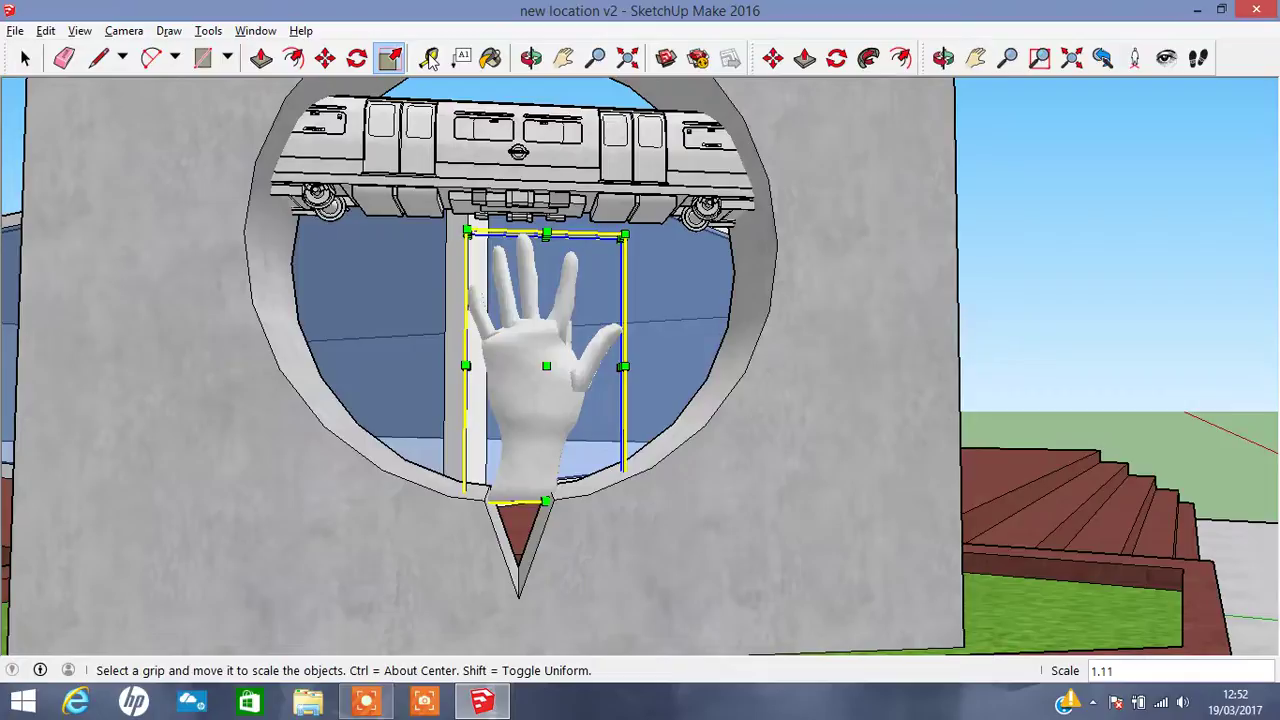
Lower the hand 1 13/16" to sit just above the lower notch.
left_click(531, 57)
scroll(443, 616, "up", 2)
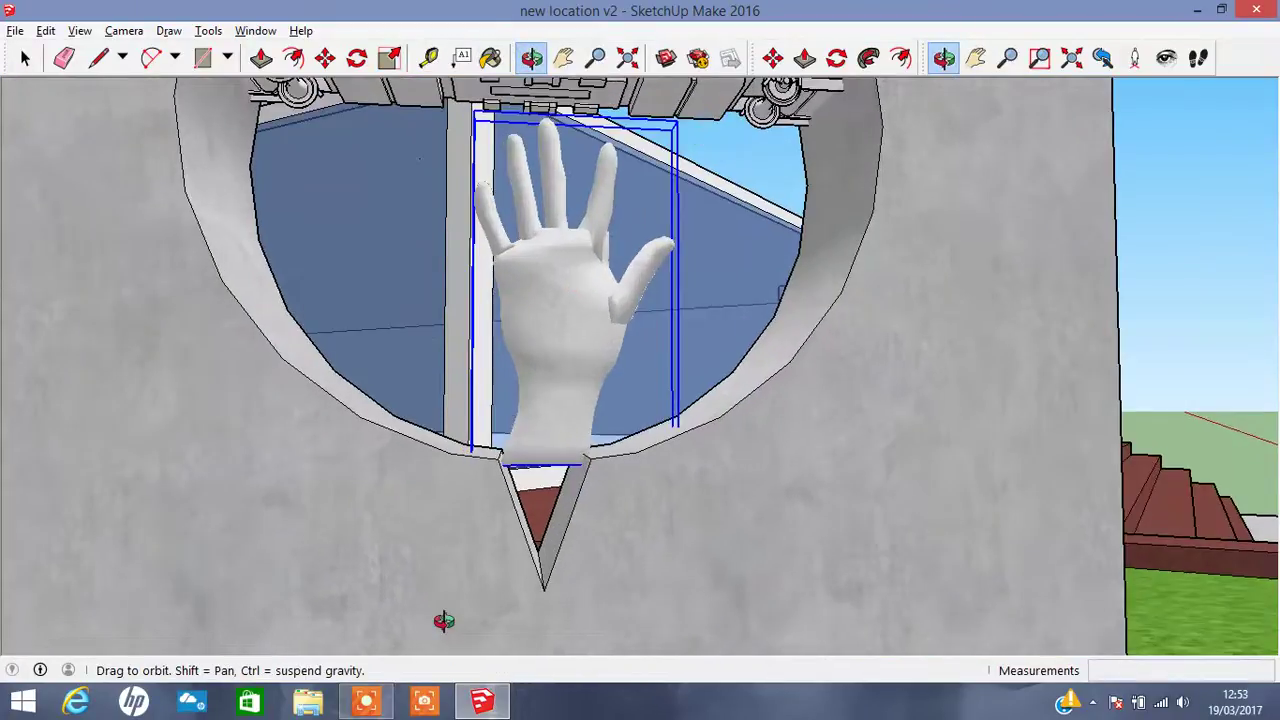
scroll(443, 620, "up", 2)
scroll(443, 620, "up", 2)
mouse_move(577, 391)
left_mouse_down()
mouse_move(501, 617)
mouse_move(574, 551)
left_mouse_up()
key("m")
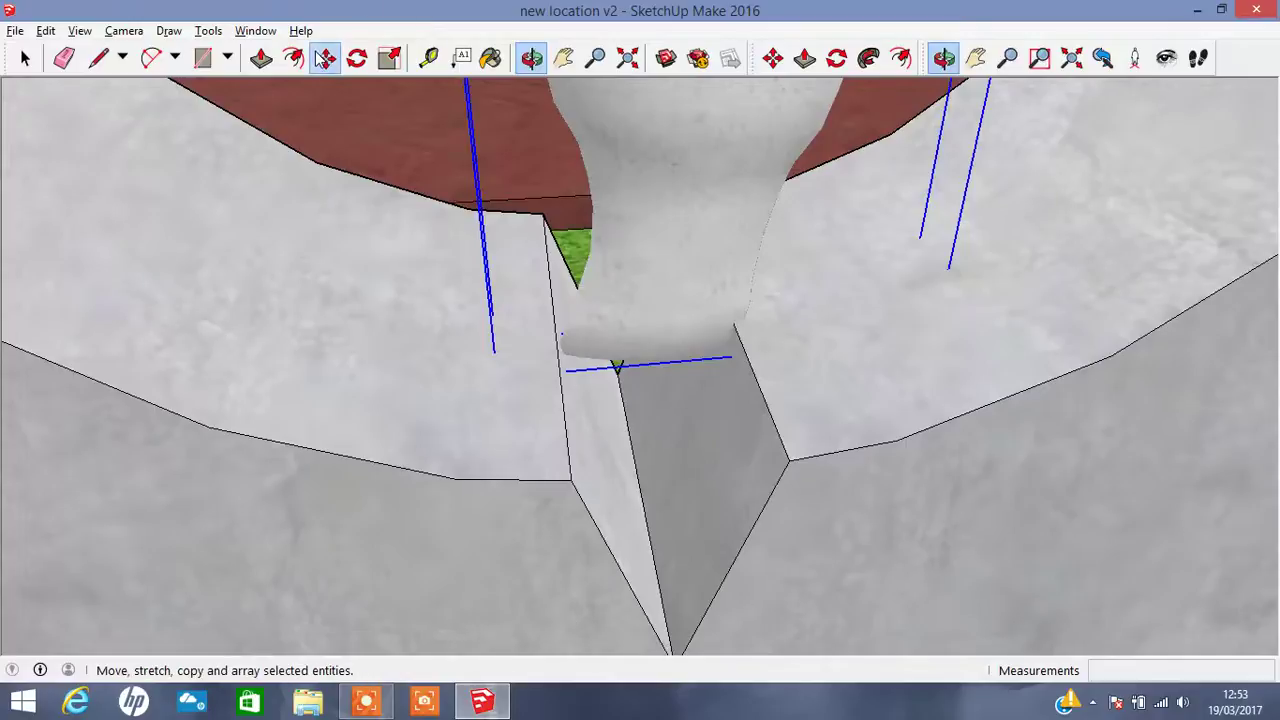
left_click(698, 149)
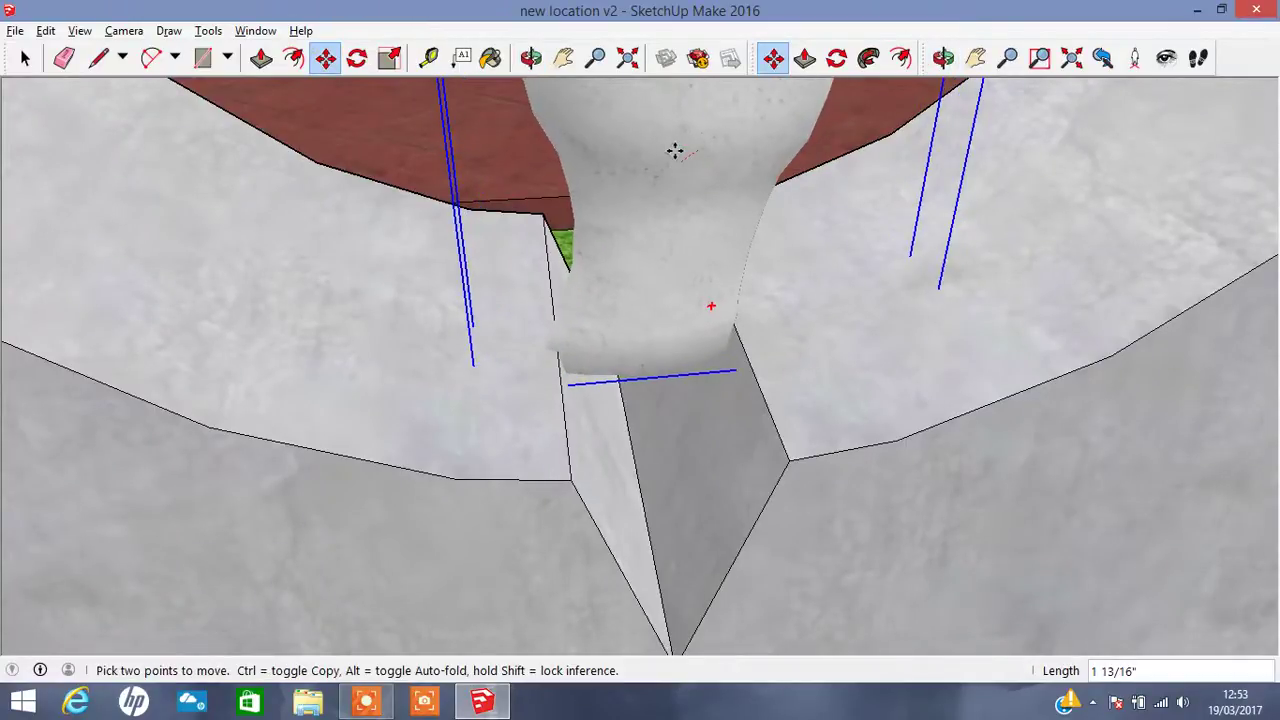
left_click(531, 57)
mouse_move(700, 297)
left_mouse_down()
mouse_move(682, 280)
mouse_move(607, 387)
left_mouse_up()
mouse_move(474, 413)
left_mouse_down()
mouse_move(770, 463)
mouse_move(929, 323)
mouse_move(430, 254)
mouse_move(200, 100)
left_mouse_up()
left_click(25, 57)
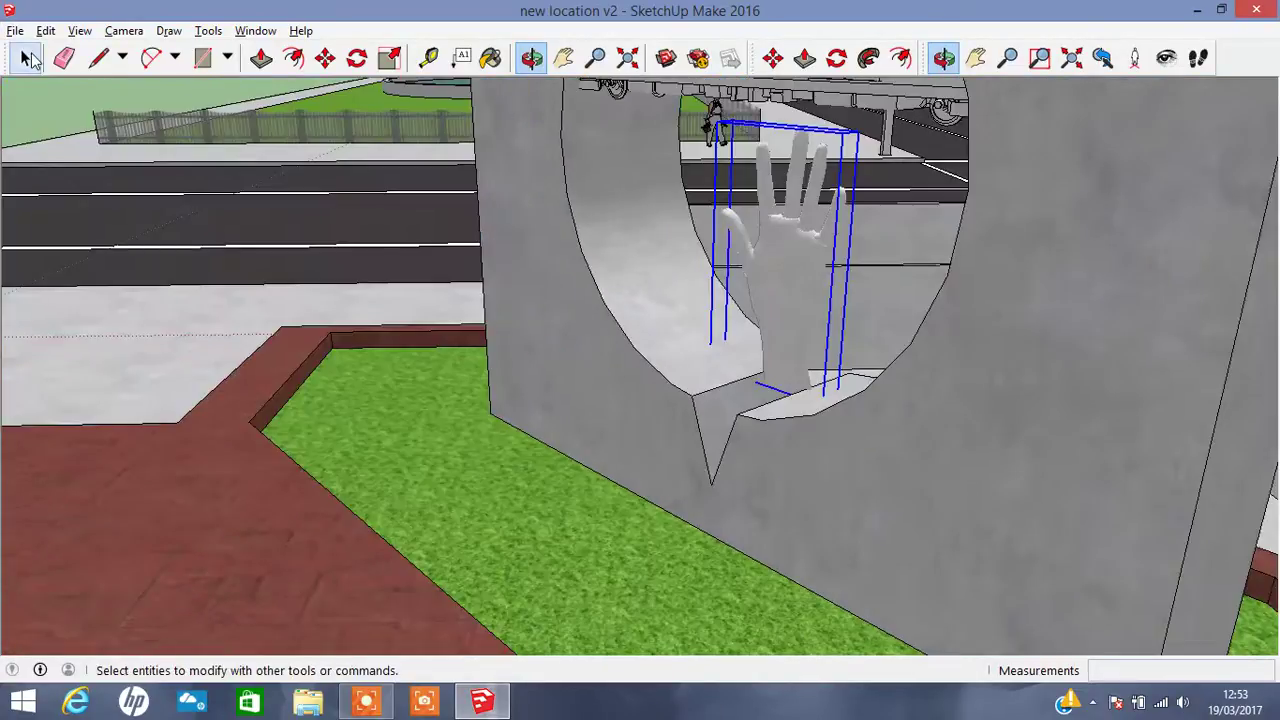
left_click(530, 57)
mouse_move(714, 390)
left_mouse_down()
mouse_move(826, 400)
mouse_move(796, 409)
mouse_move(563, 323)
mouse_move(990, 428)
left_mouse_up()
mouse_move(623, 284)
left_mouse_down()
mouse_move(457, 480)
mouse_move(762, 374)
mouse_move(914, 294)
mouse_move(990, 272)
mouse_move(692, 258)
mouse_move(585, 372)
left_mouse_up()
left_click(563, 57)
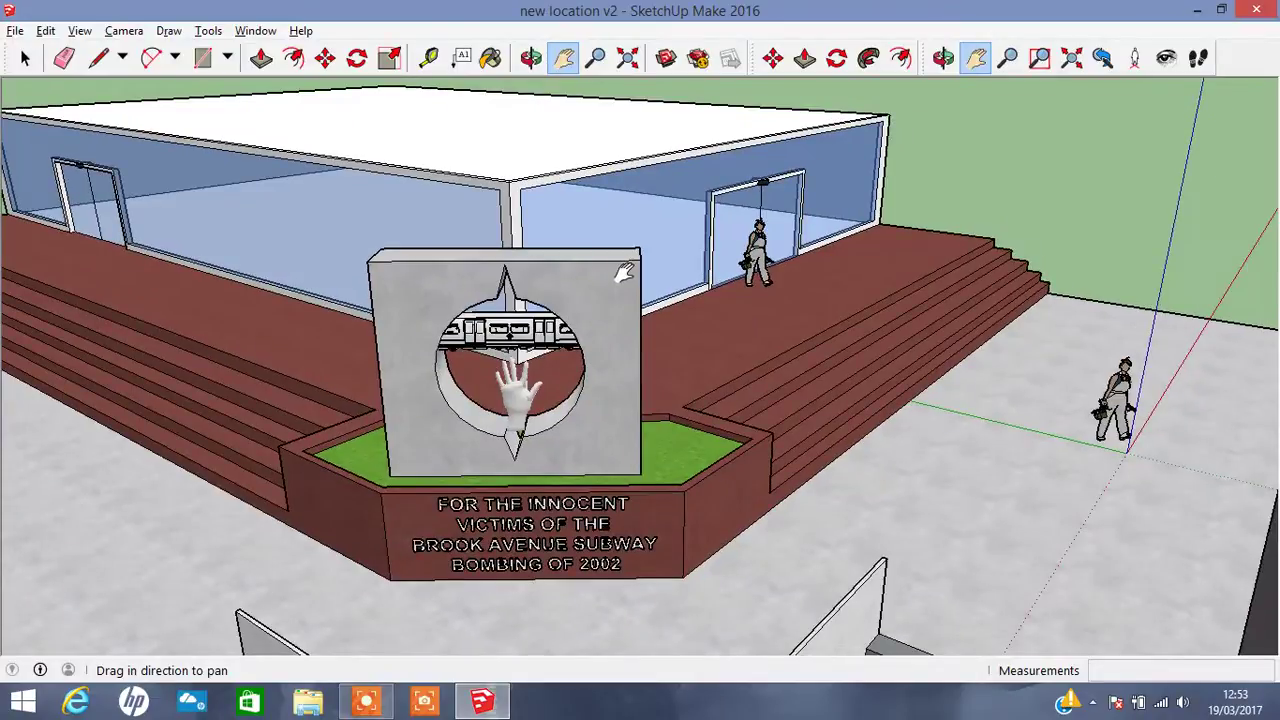
left_click_drag(563, 275, 658, 258)
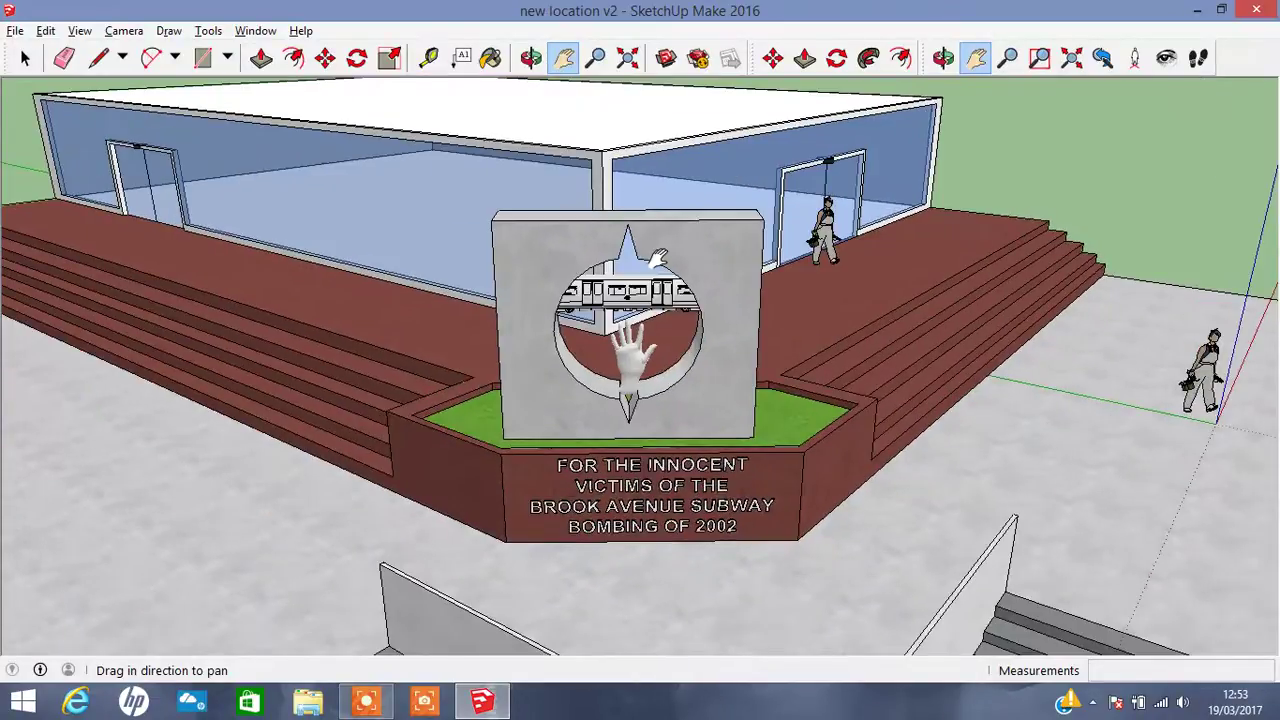
scroll(658, 258, "up", 2)
left_click(531, 57)
right_click(550, 262)
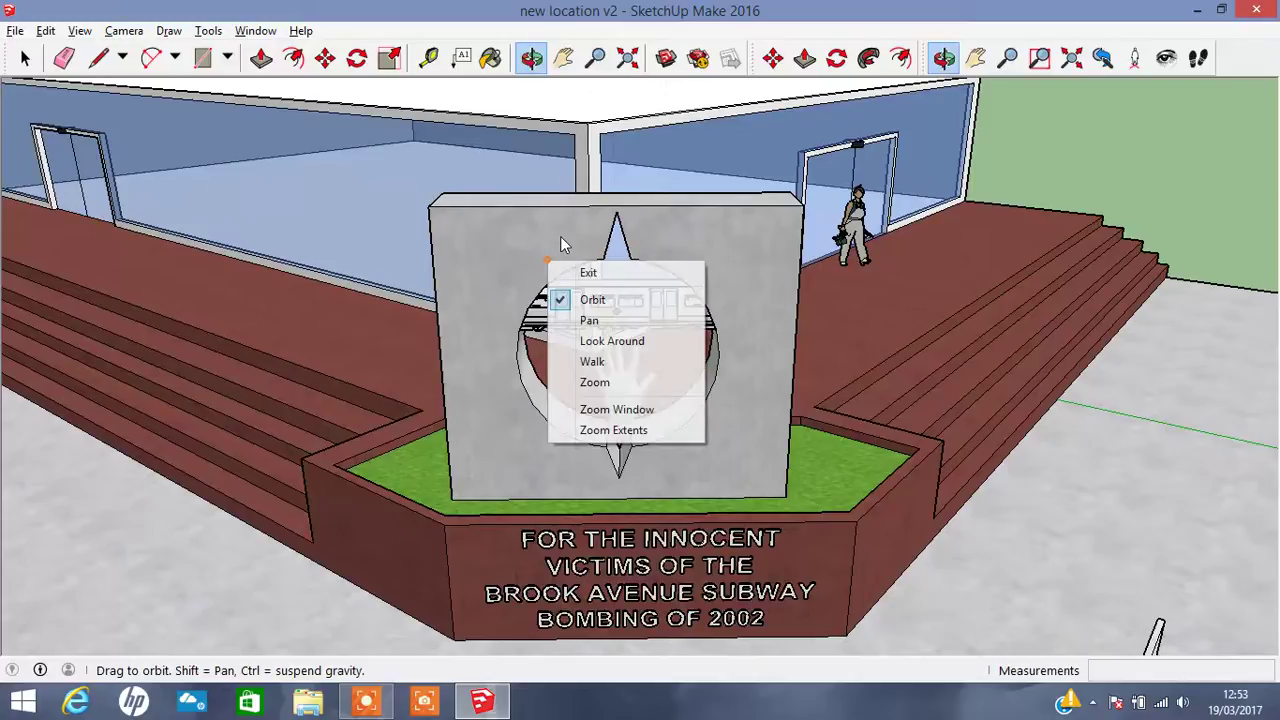
mouse_move(547, 229)
left_mouse_down()
mouse_move(529, 120)
mouse_move(636, 113)
mouse_move(494, 131)
mouse_move(580, 129)
left_mouse_up()
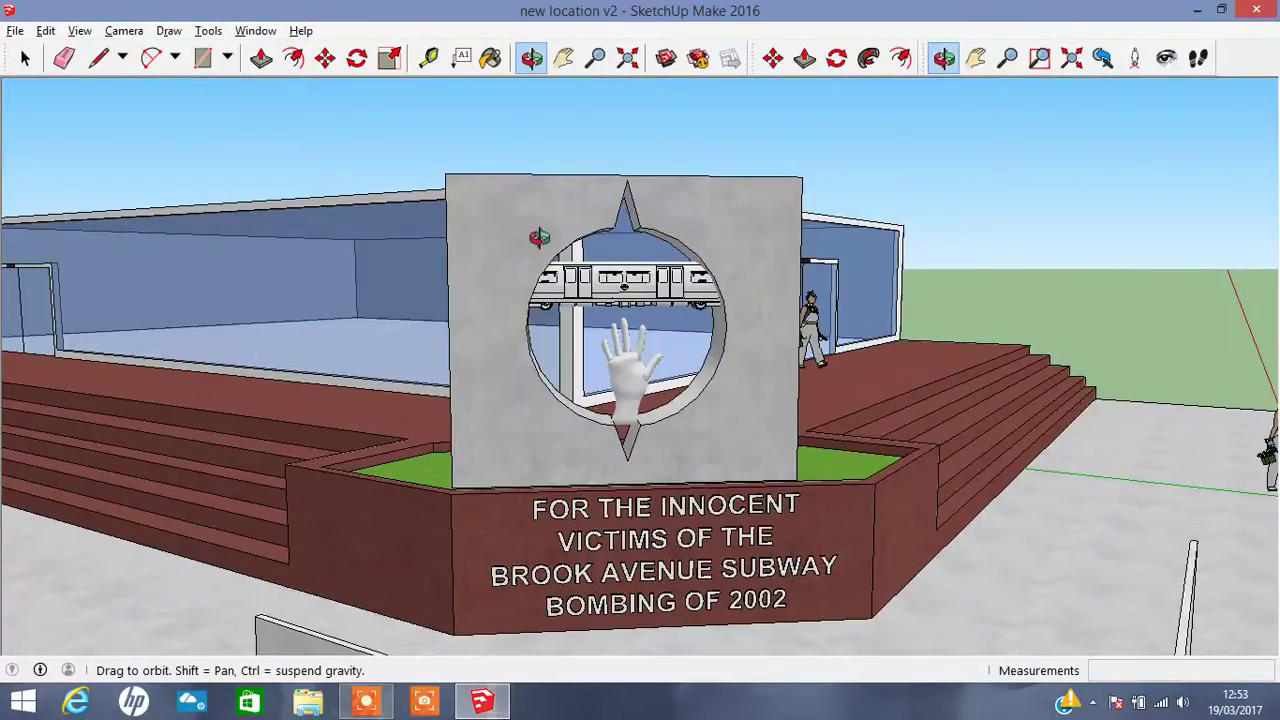
scroll(515, 343, "up", 2)
scroll(511, 343, "up", 2)
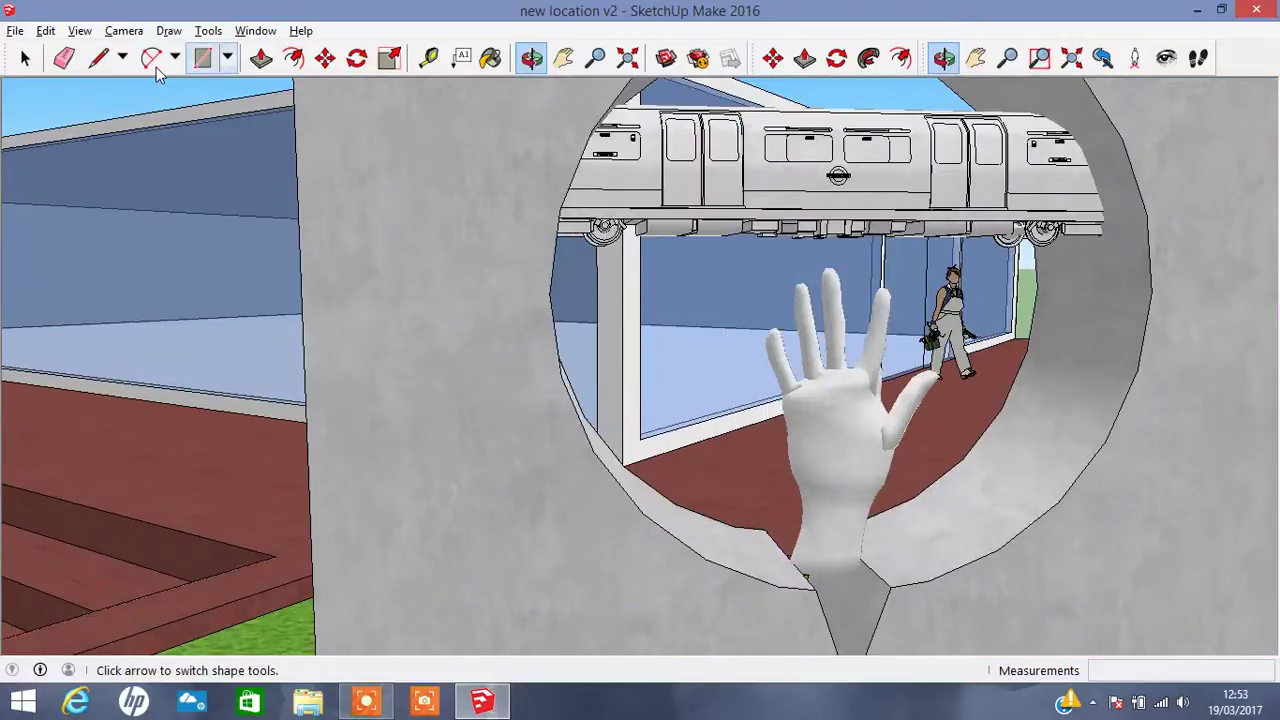
left_click(98, 60)
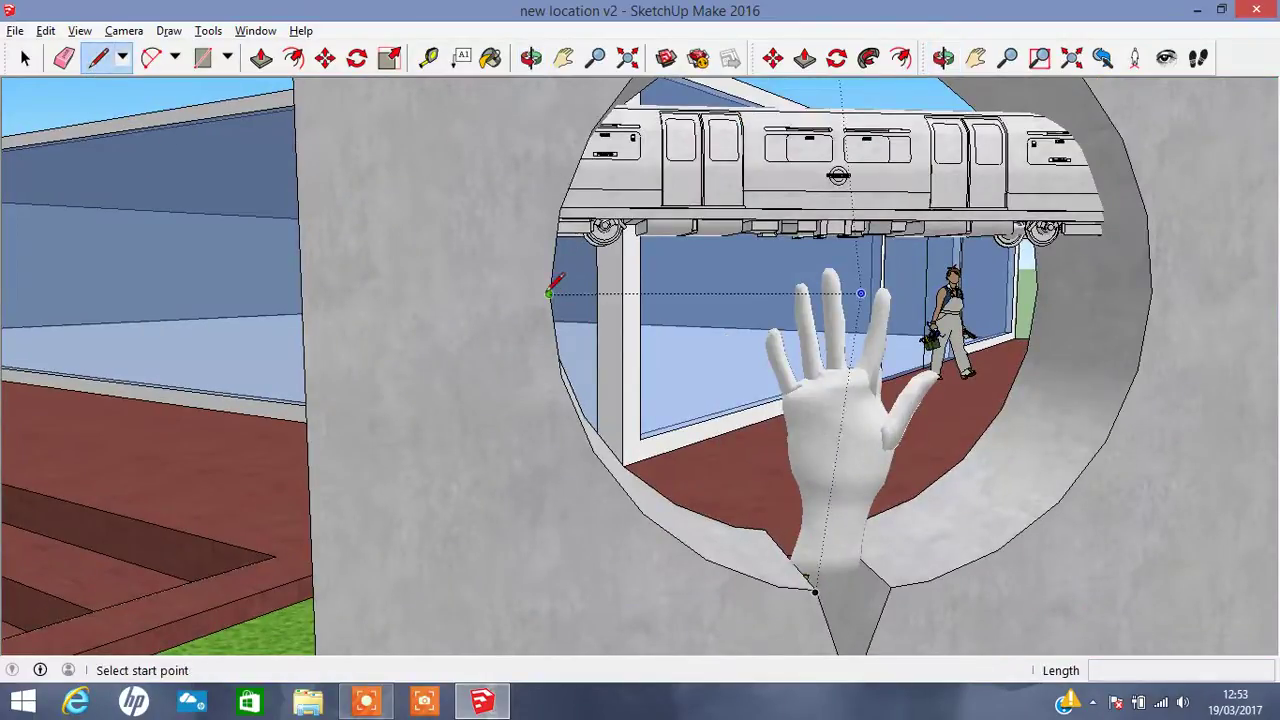
left_click(555, 252)
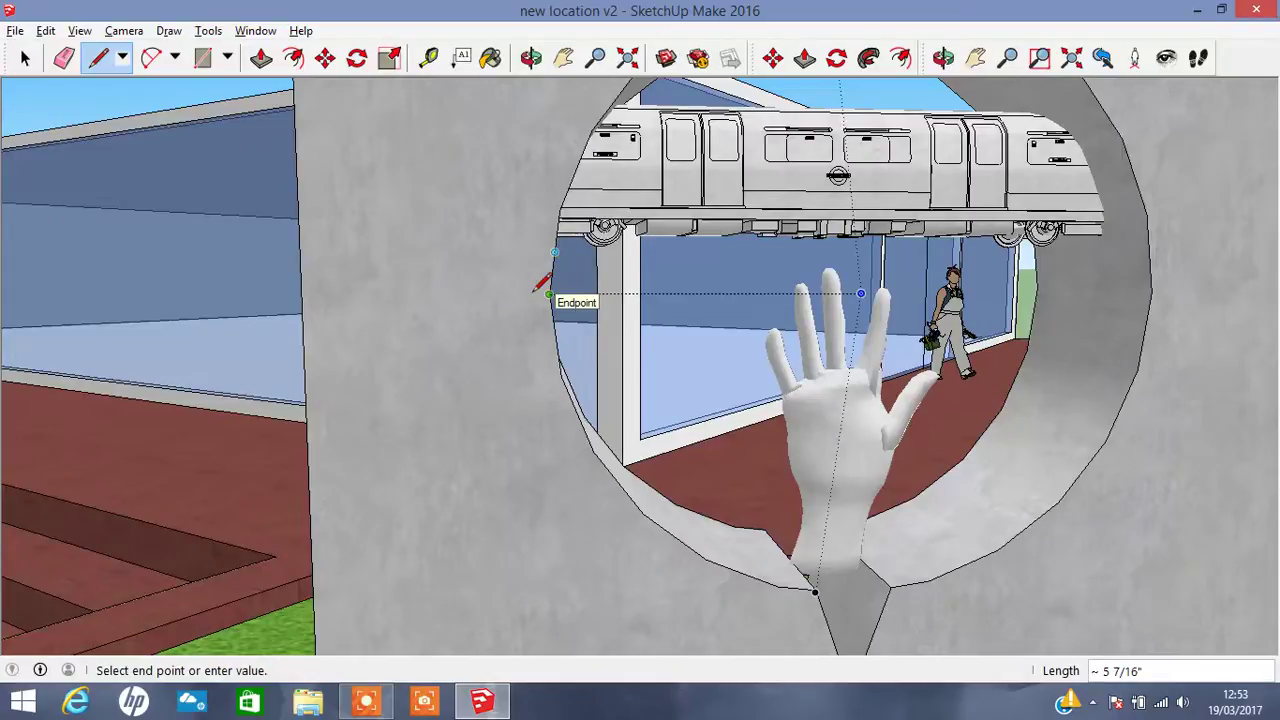
left_click(429, 297)
left_click(556, 333)
key("ctrl+z")
key("ctrl+z")
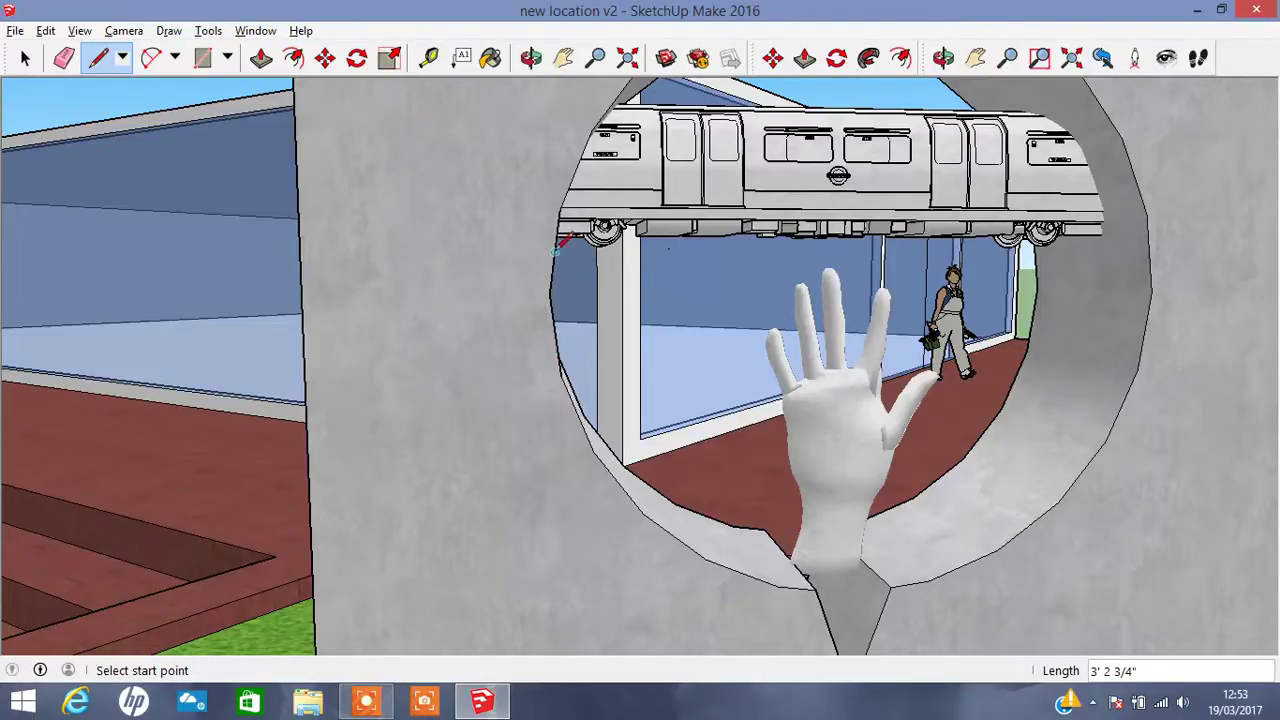
left_click(553, 253)
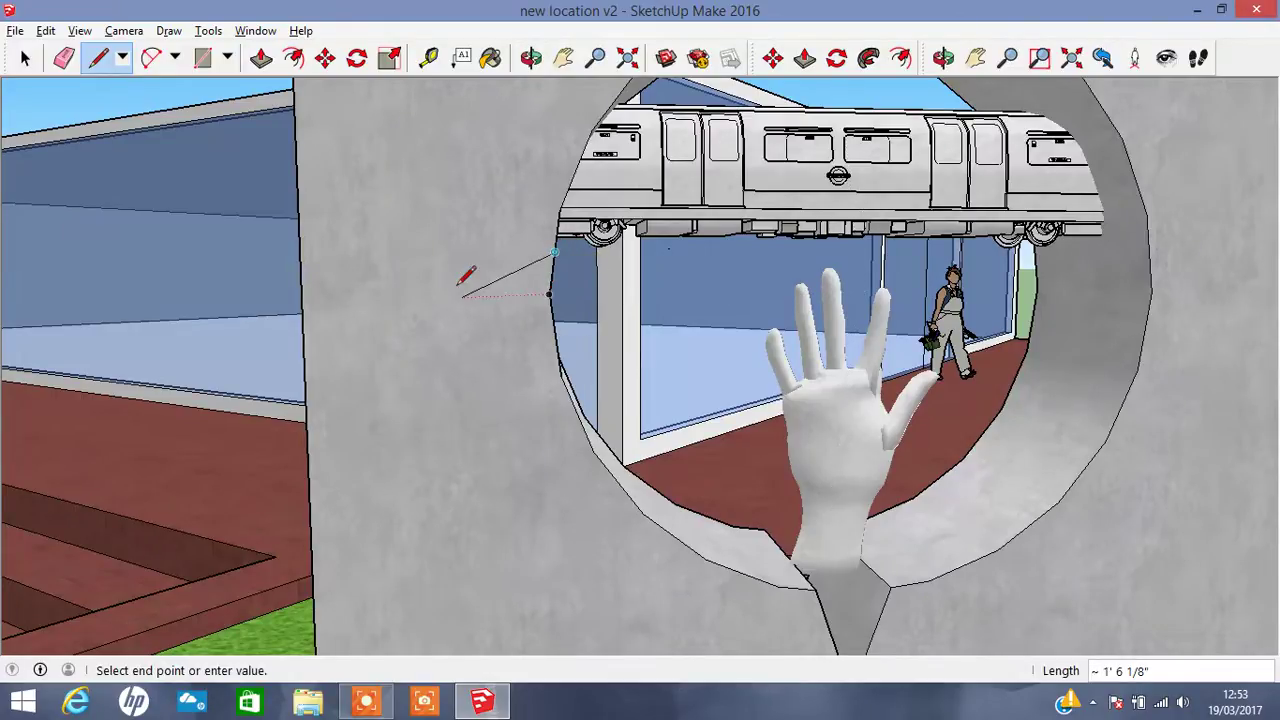
left_click(437, 297)
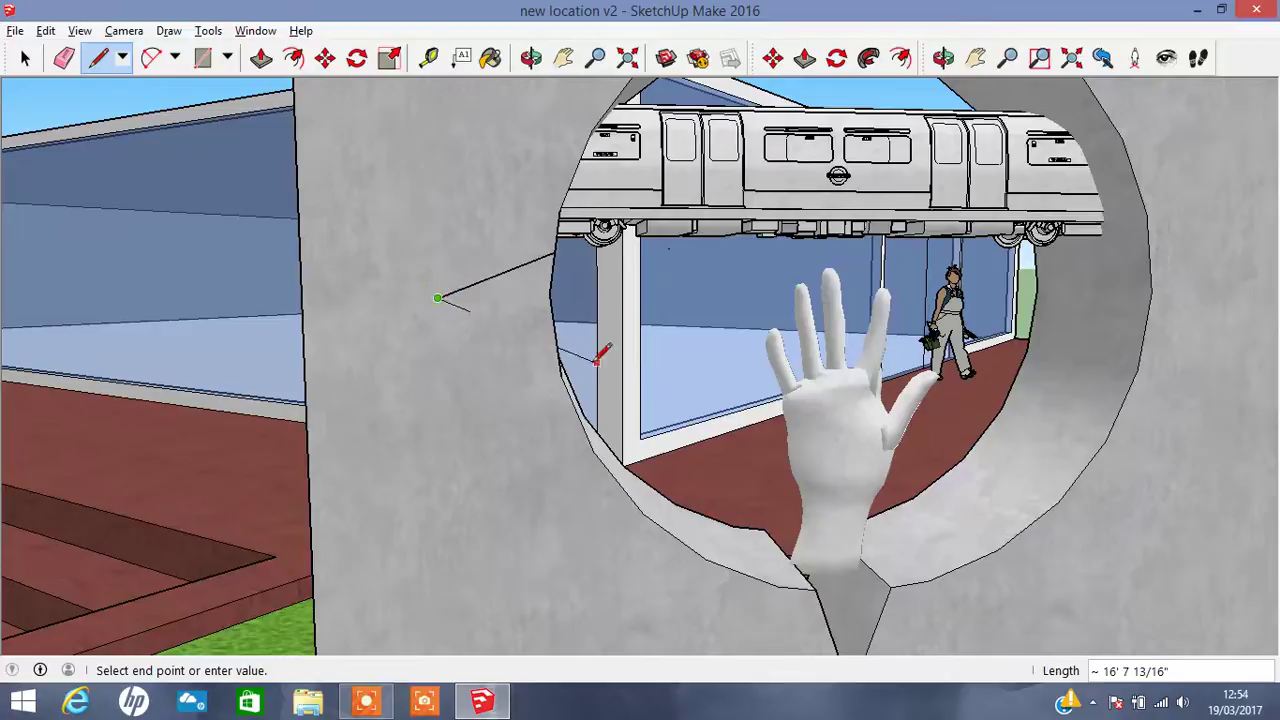
left_click(555, 332)
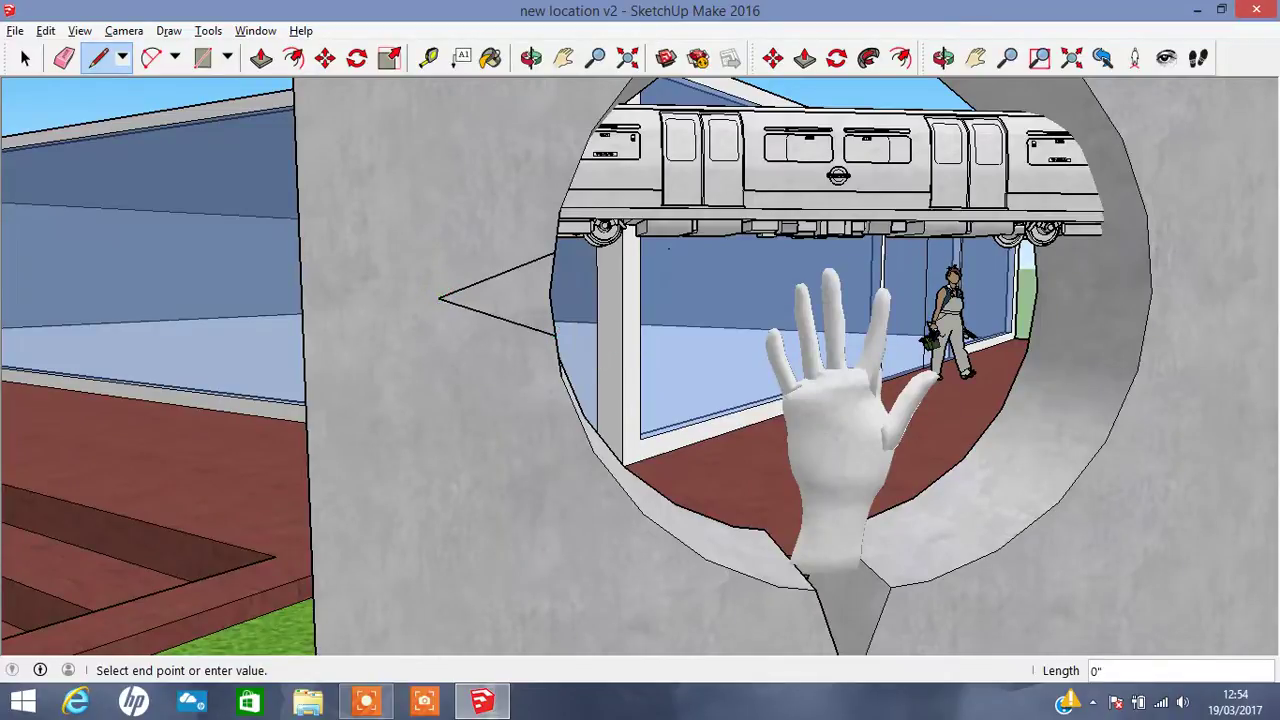
left_click(262, 58)
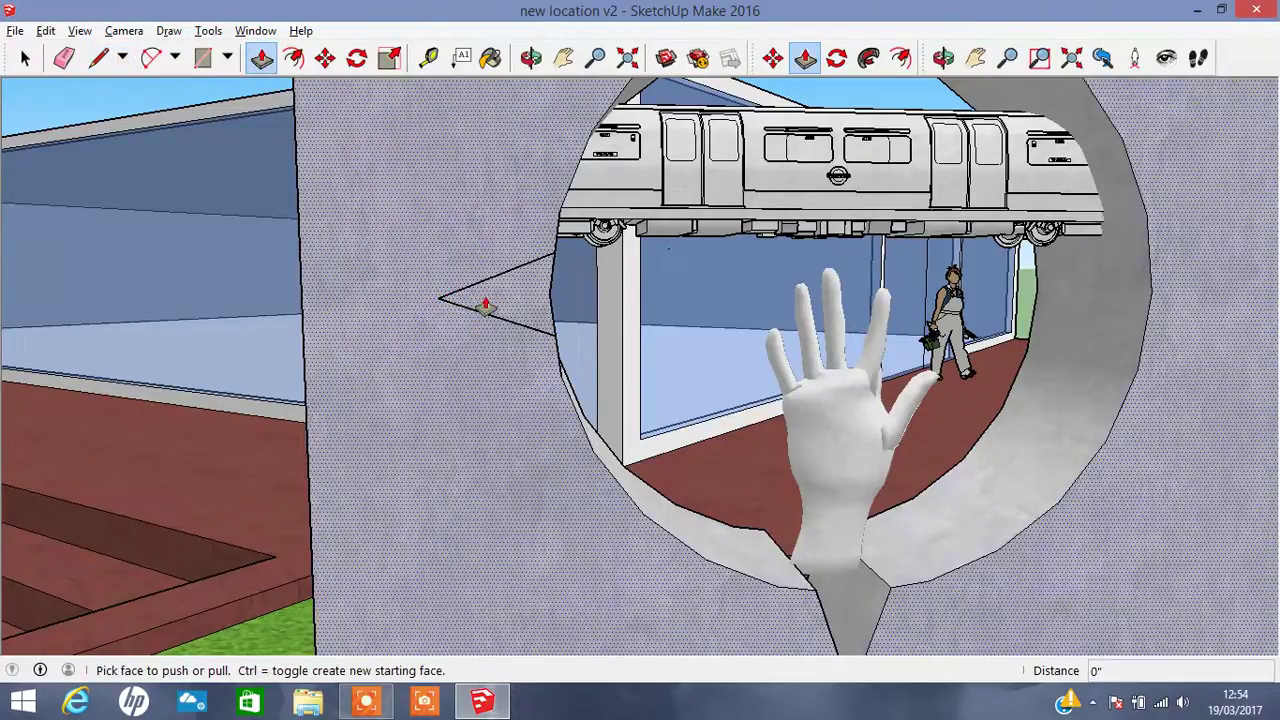
key("ctrl+z")
key("ctrl+z")
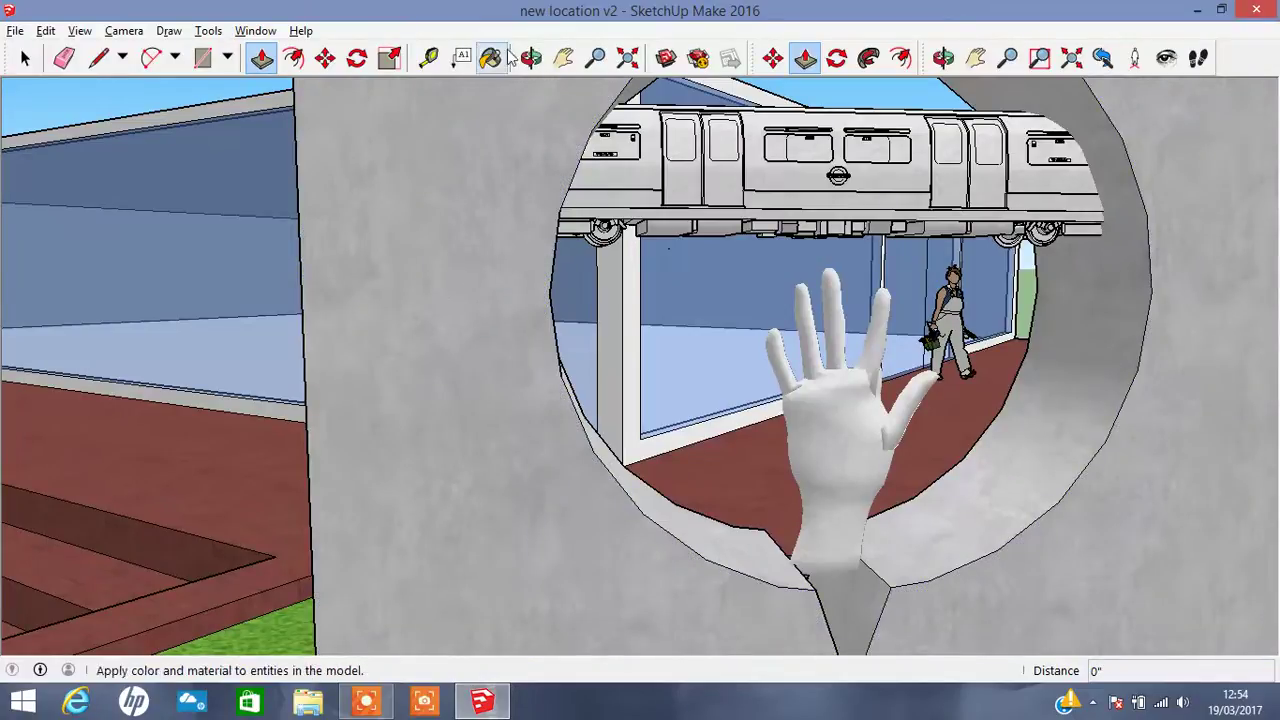
left_click_drag(428, 380, 295, 453)
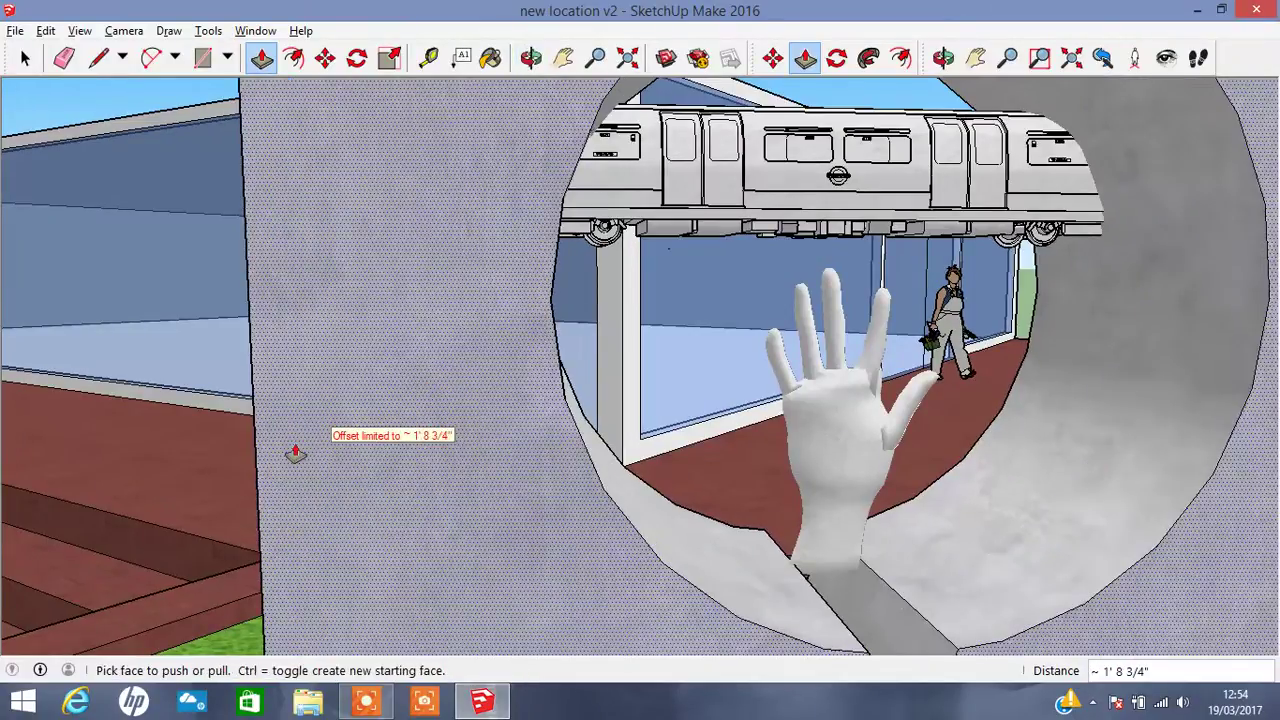
key("Escape")
Draw a sideways triangle on the wall pointing out from the opening's left rim.
left_click(531, 58)
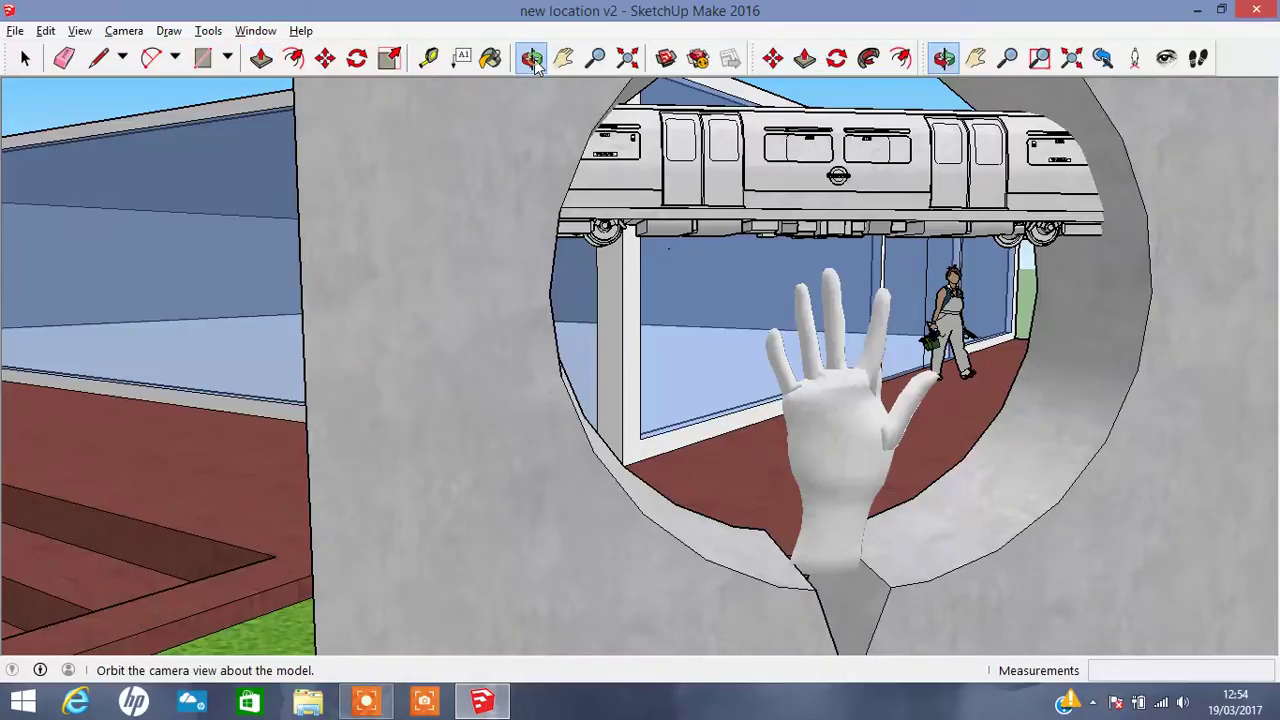
left_click_drag(441, 305, 337, 366)
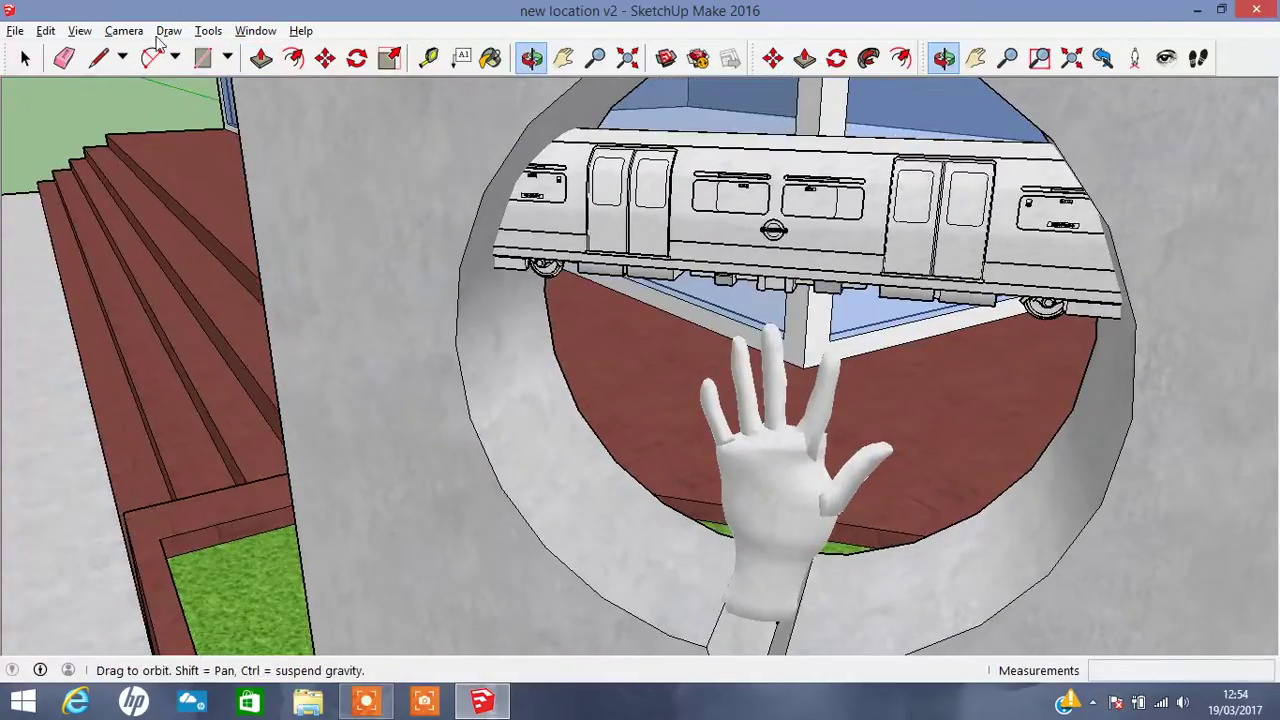
left_click(105, 63)
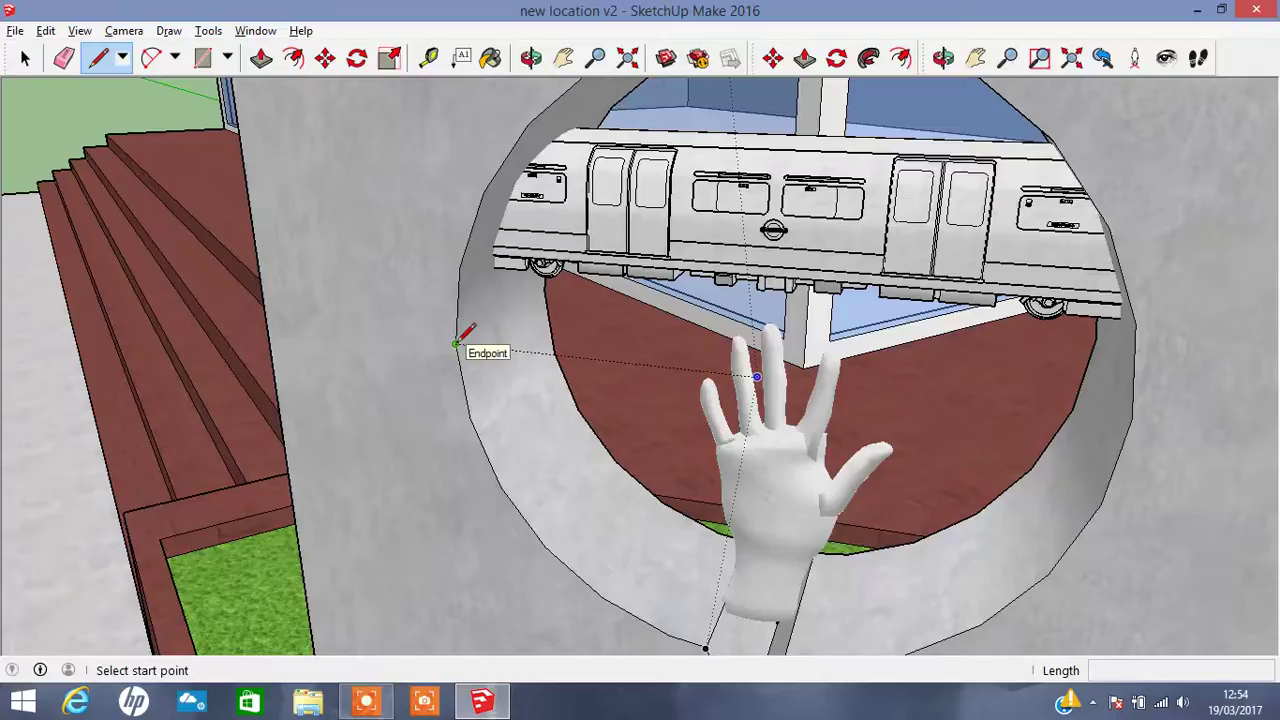
left_click(455, 344)
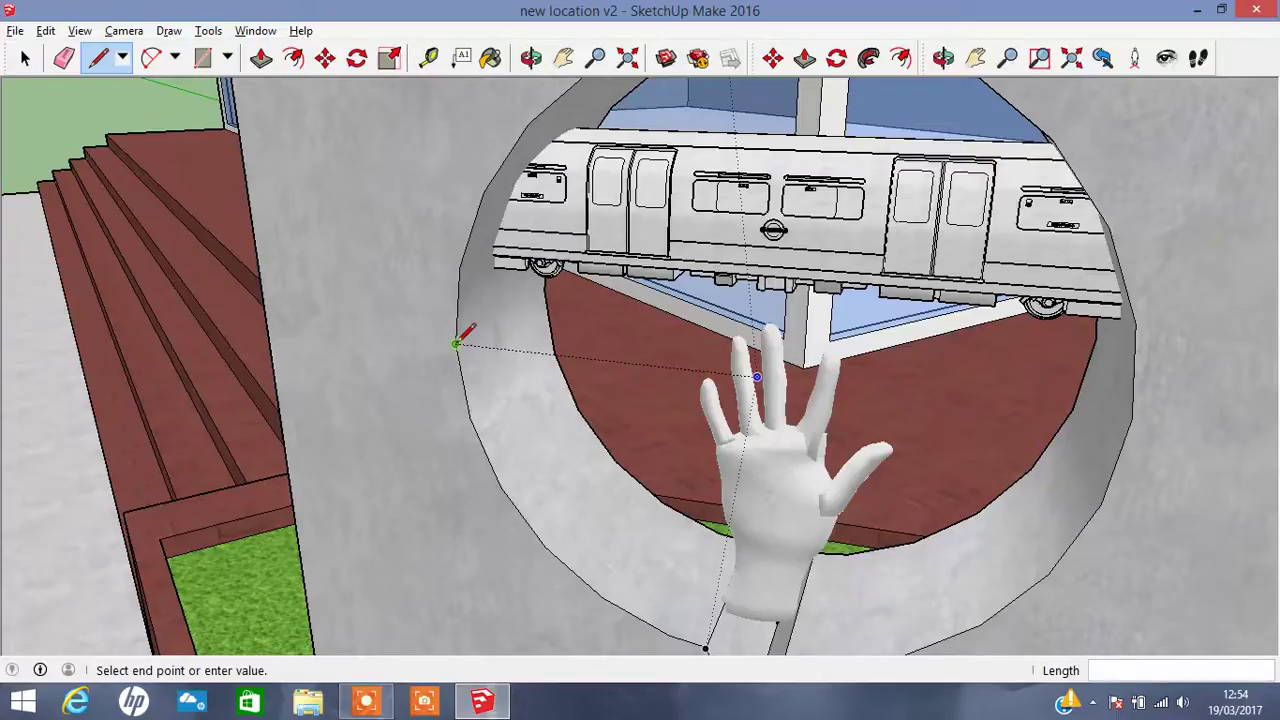
left_click(376, 326)
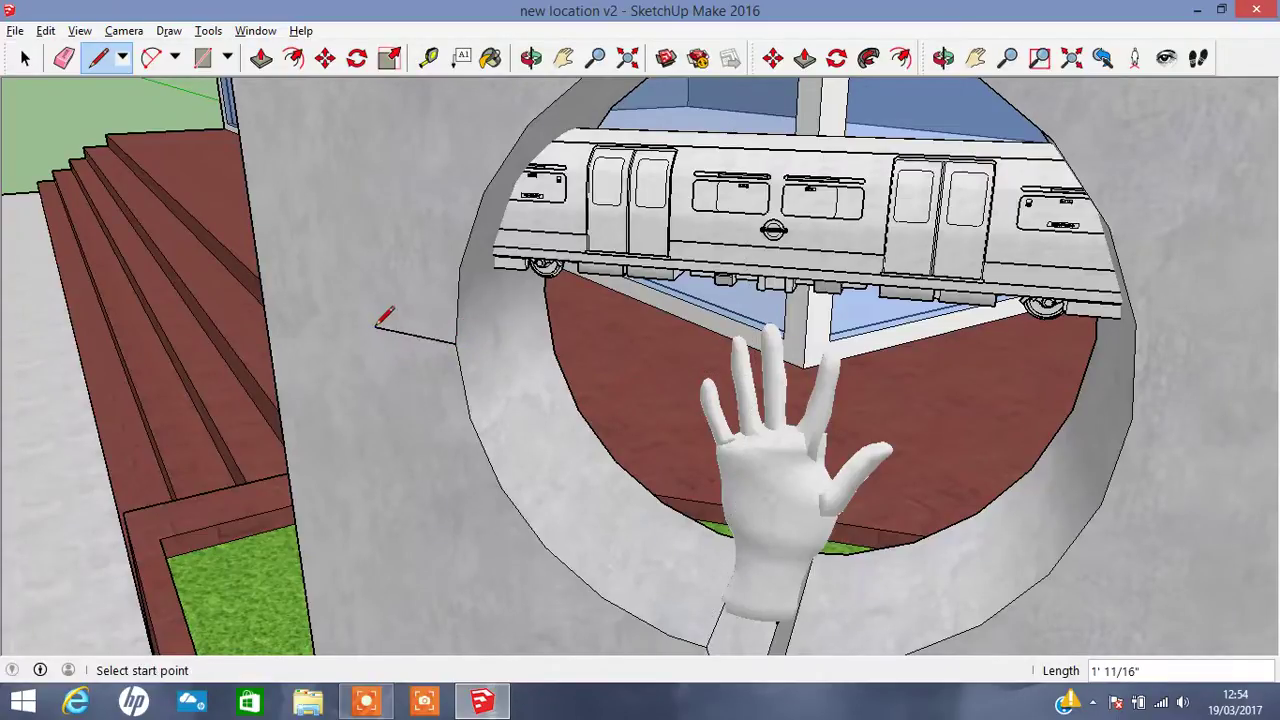
left_click(456, 304)
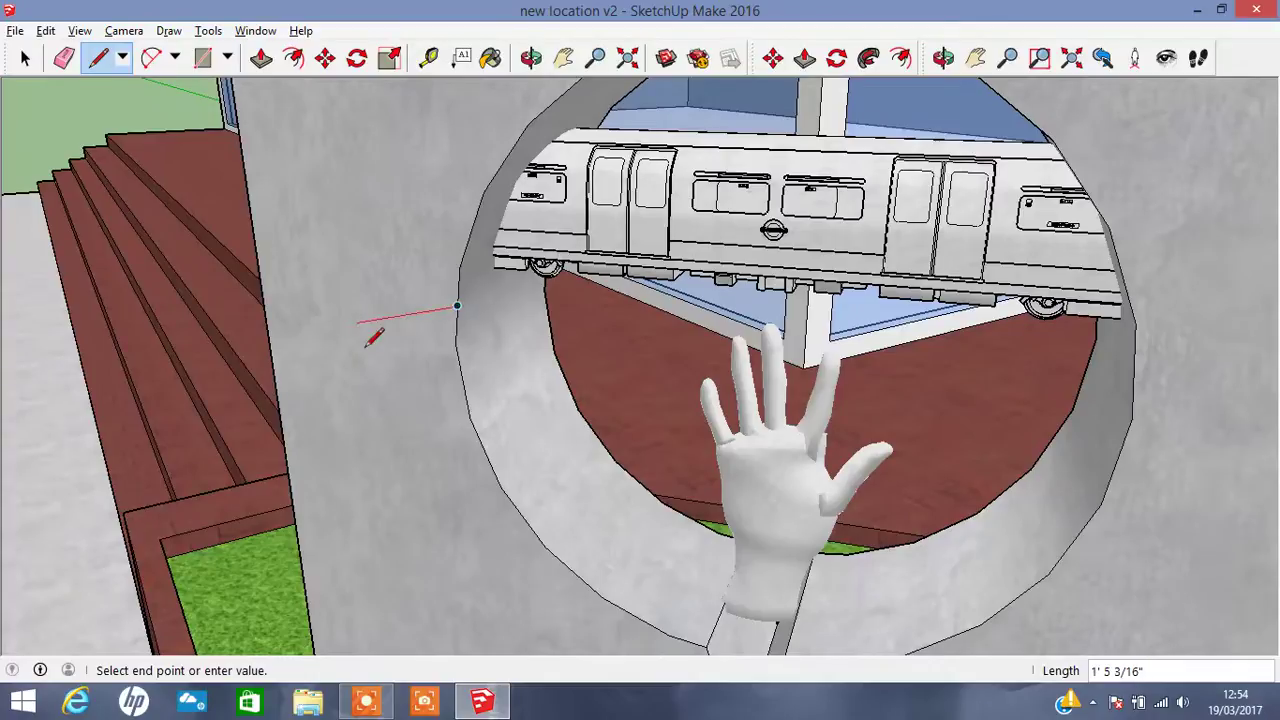
left_click(455, 342)
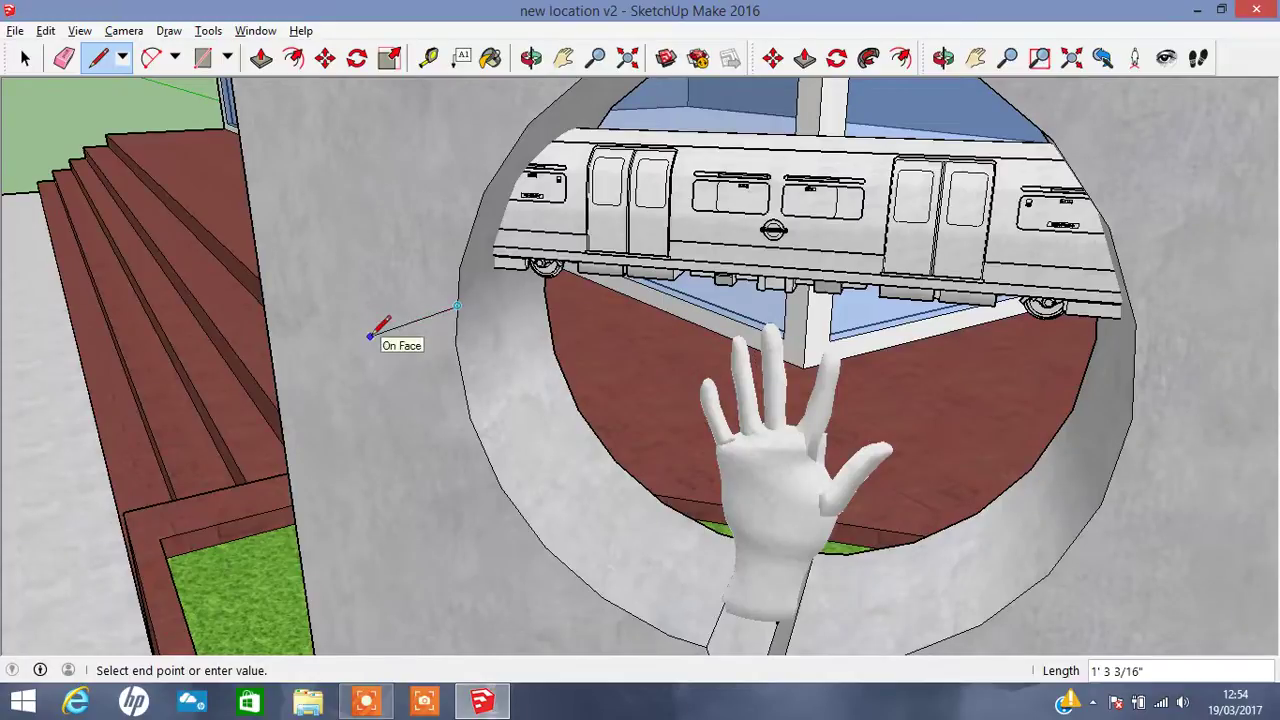
left_click(370, 336)
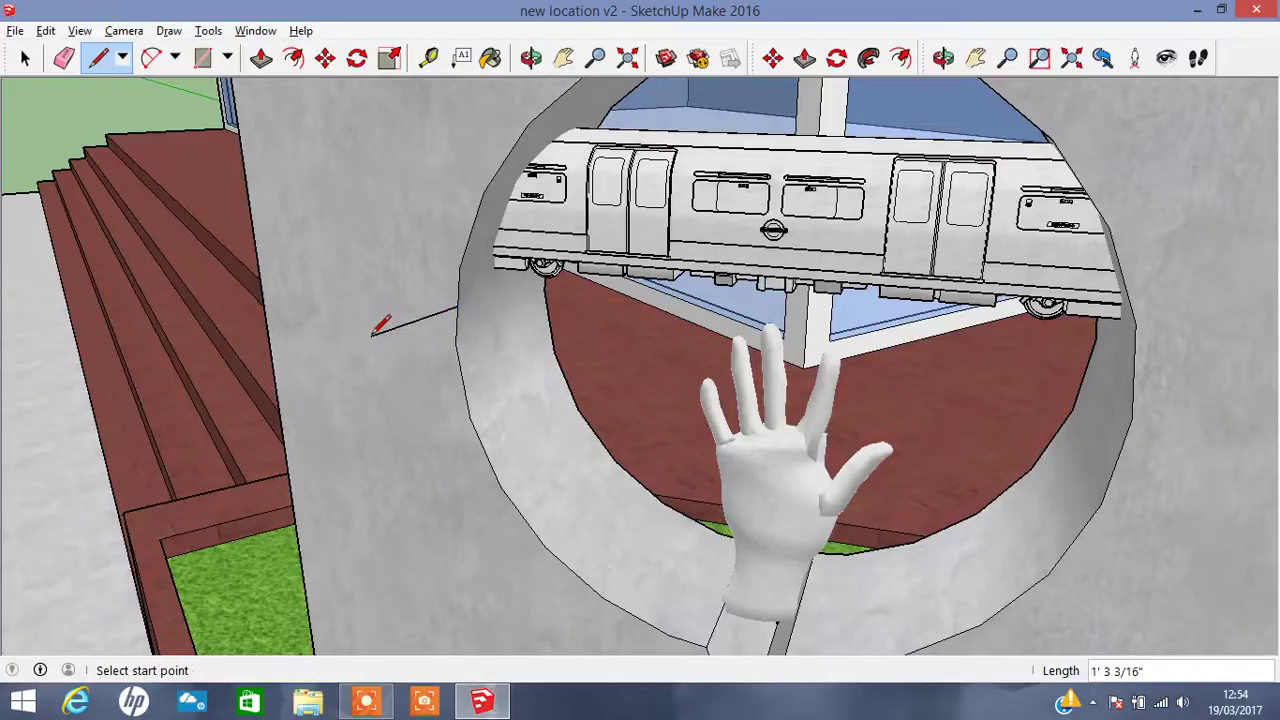
left_click(461, 380)
left_click(371, 334)
Orbit back around to face the circular opening closely.
left_click(531, 57)
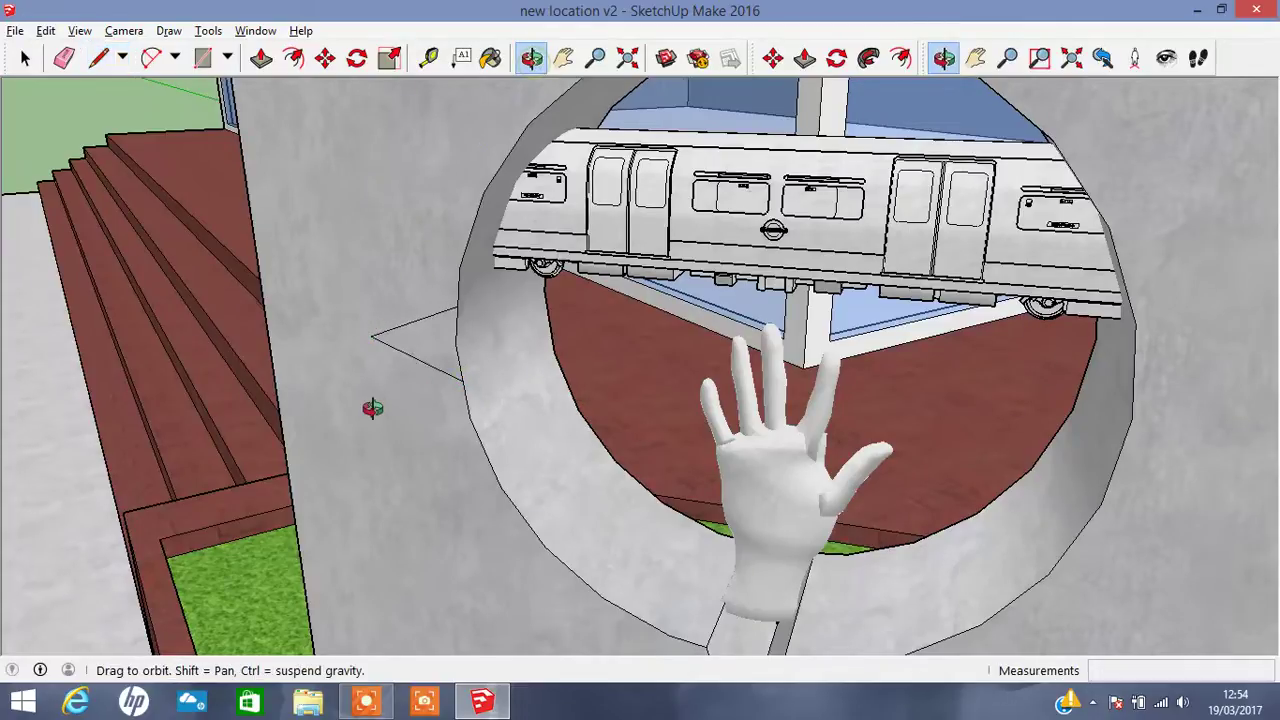
left_click_drag(440, 380, 514, 346)
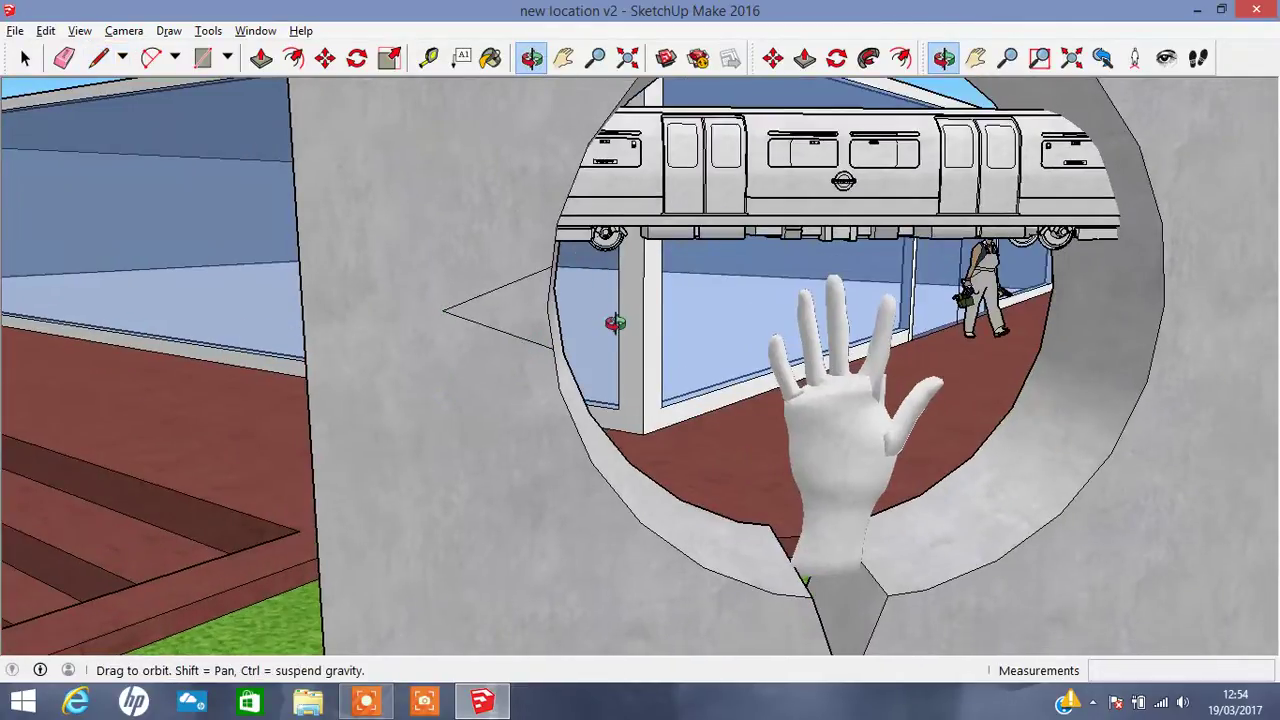
left_click_drag(614, 324, 520, 343)
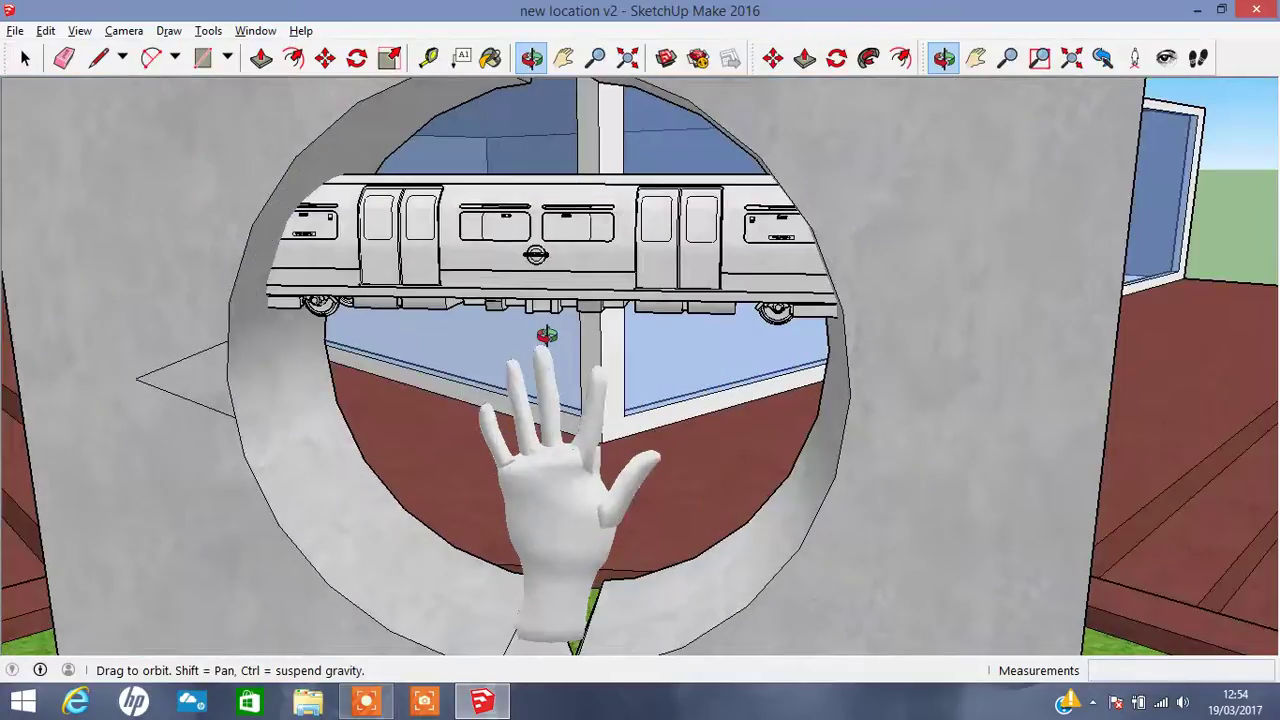
Draw a horizontal edge from the left triangle point to the opening's right rim.
left_click(98, 57)
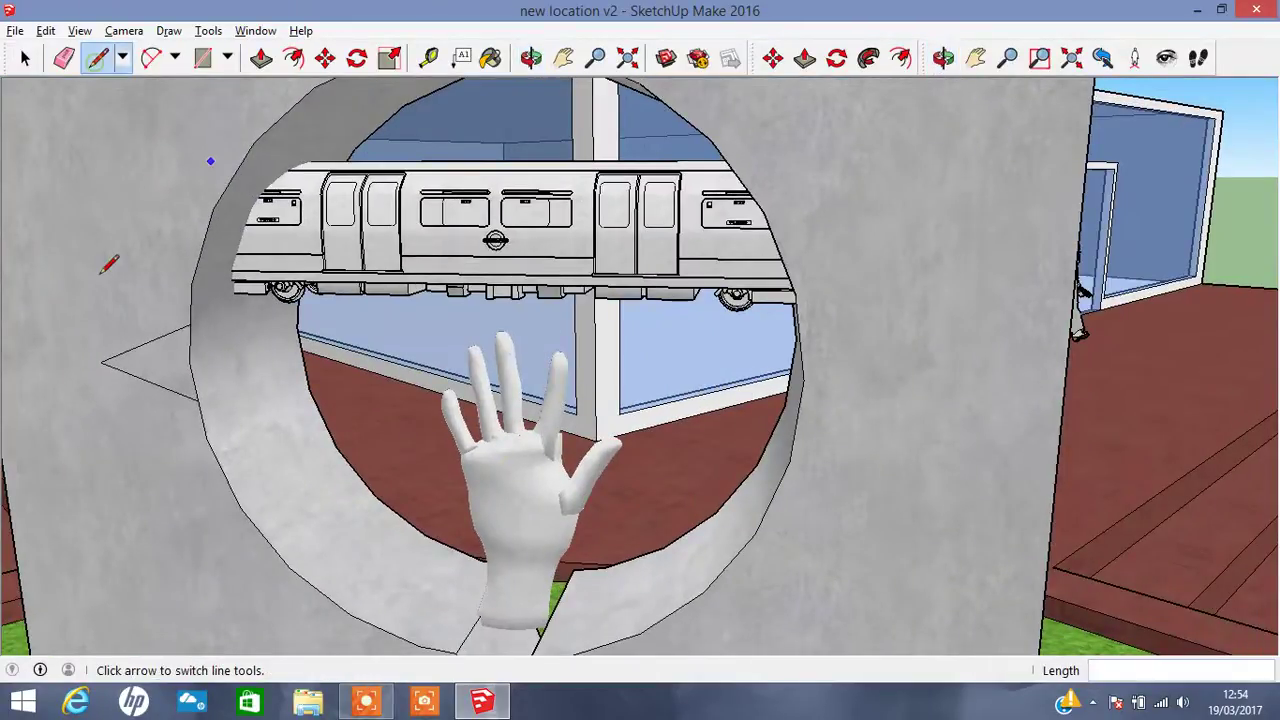
left_click(100, 361)
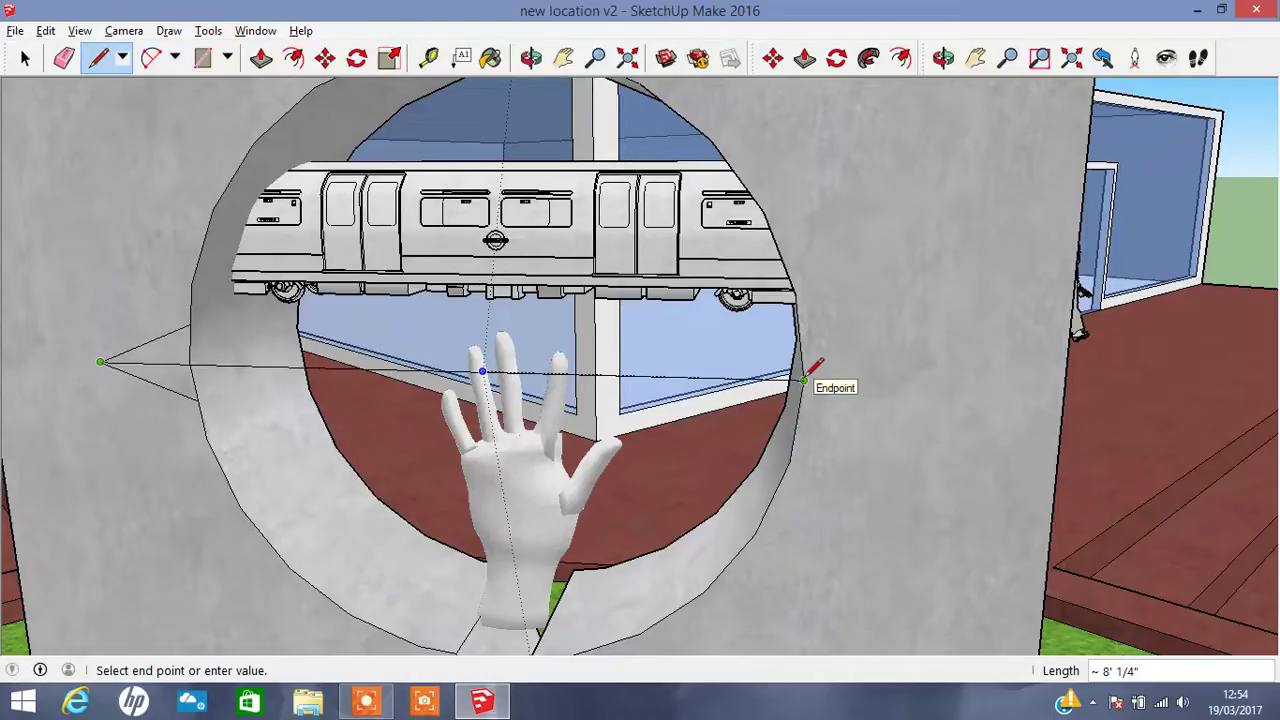
left_click(804, 380)
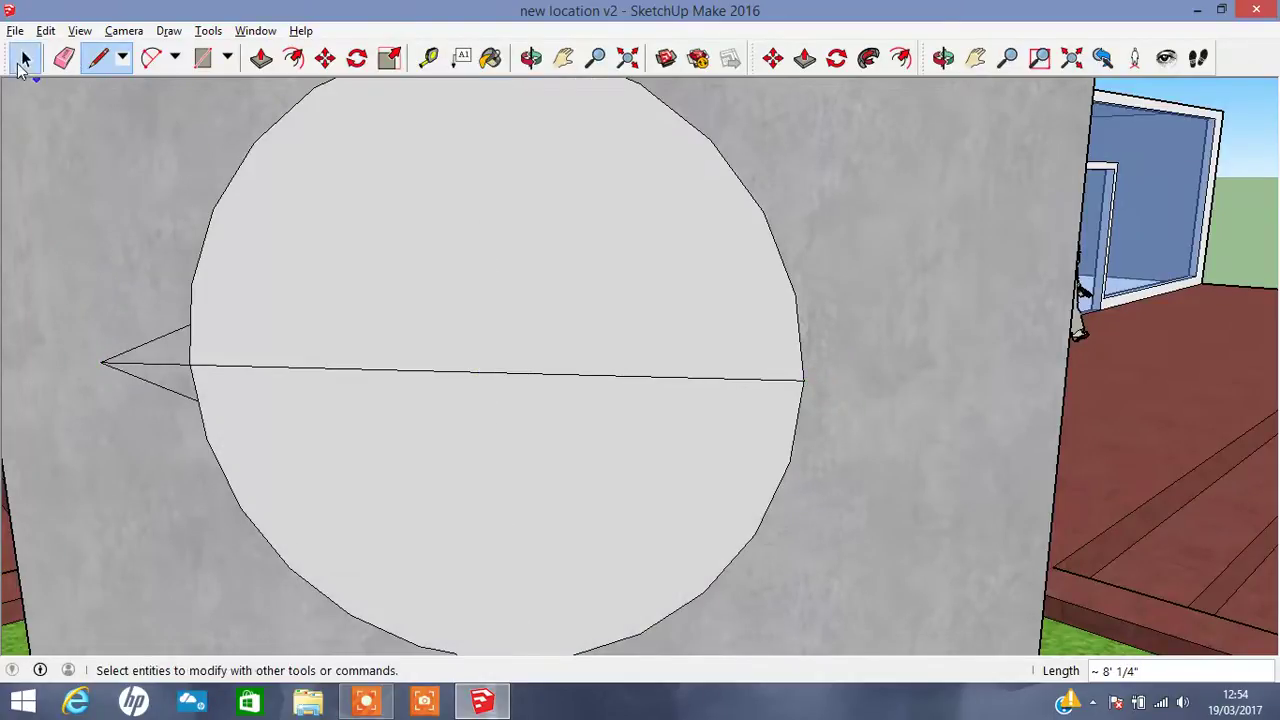
Erase the upper and lower half-circle faces so the opening stays clear.
left_click(25, 57)
right_click(494, 250)
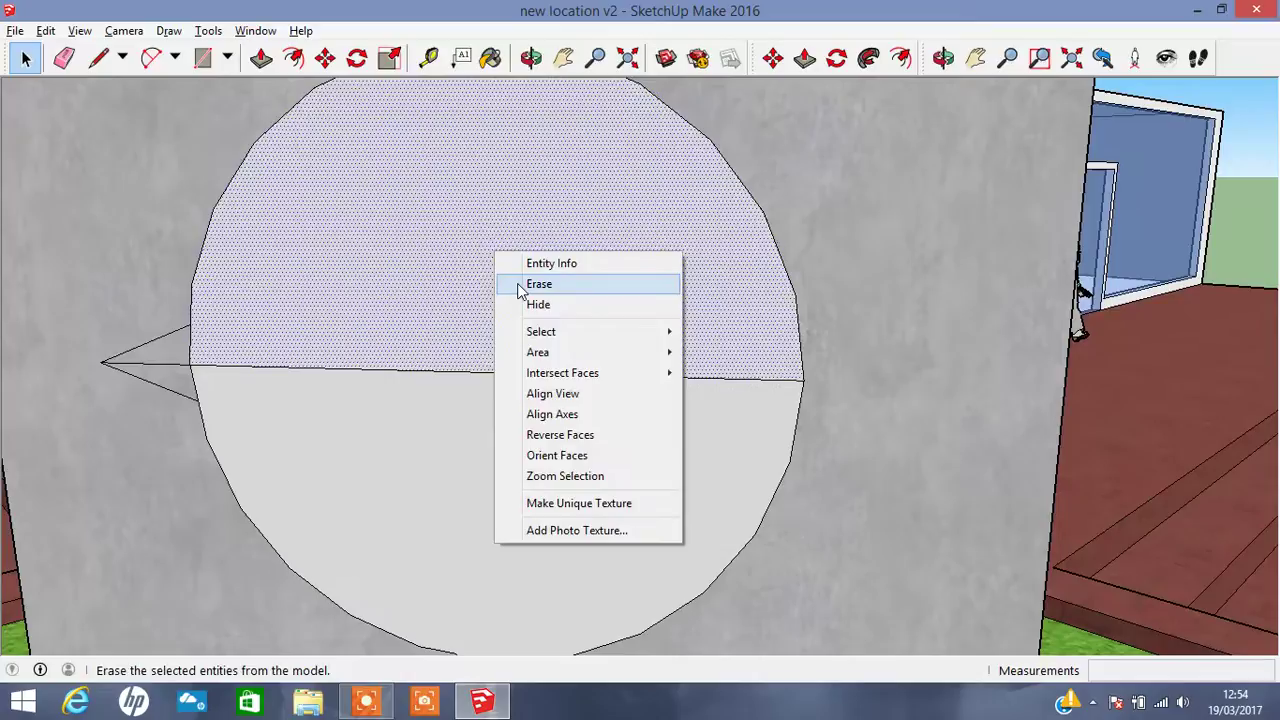
left_click(520, 287)
right_click(495, 440)
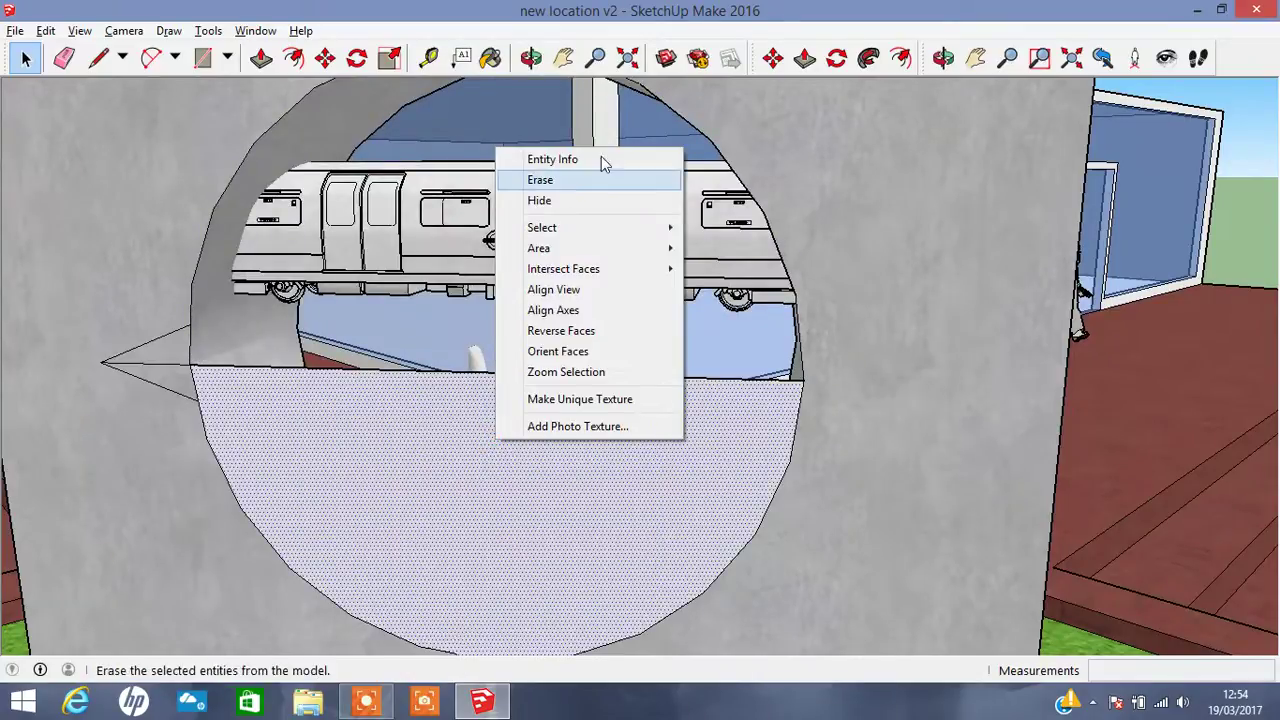
left_click(585, 197)
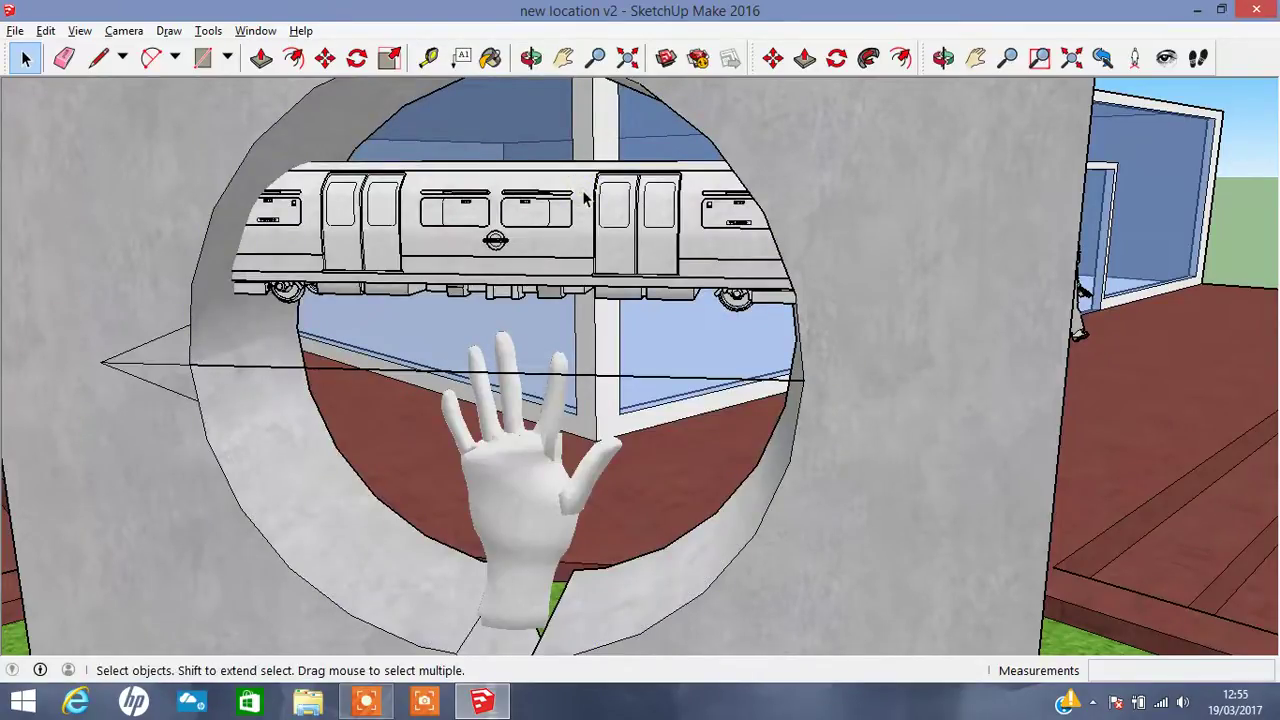
key("ctrl+z")
right_click(575, 432)
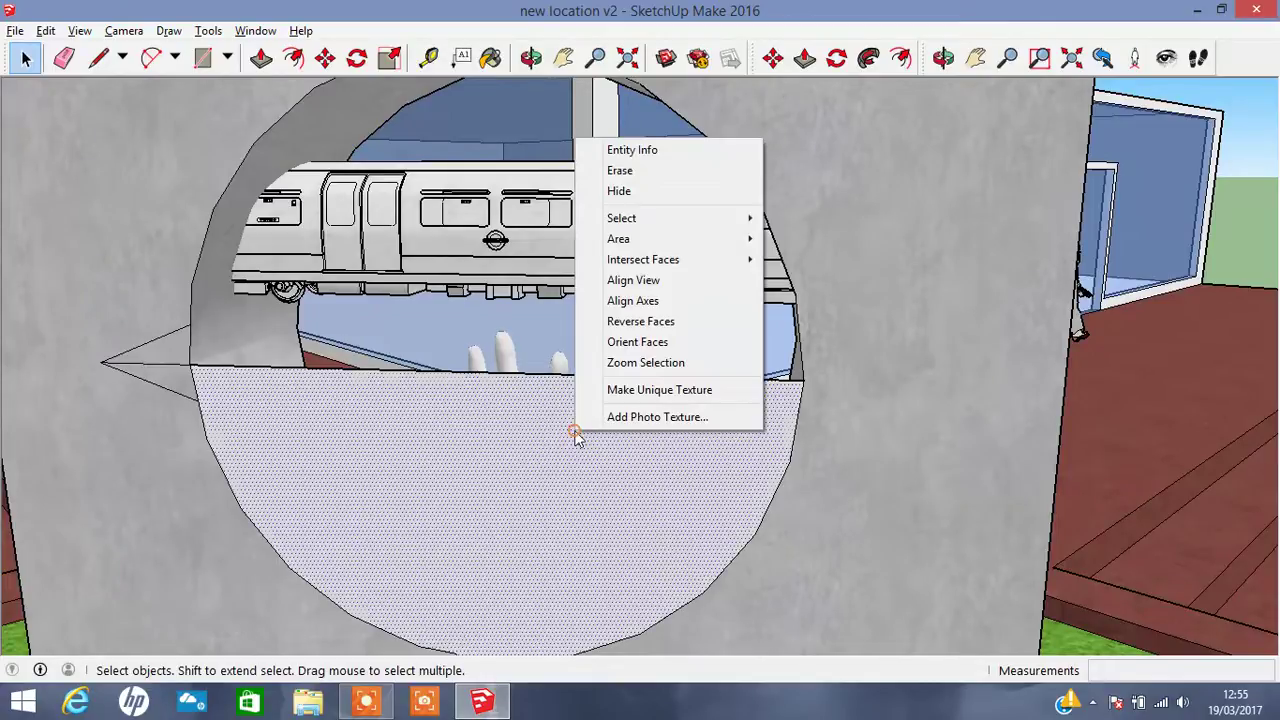
left_click(619, 171)
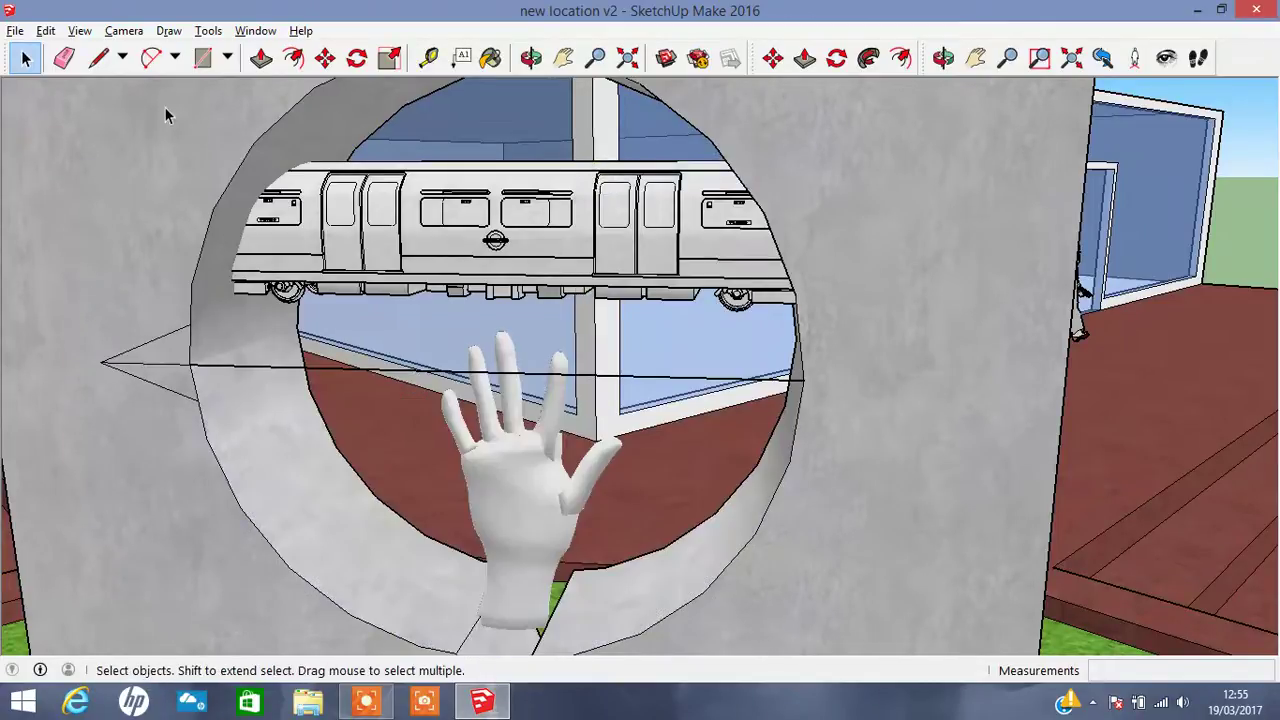
left_click(98, 57)
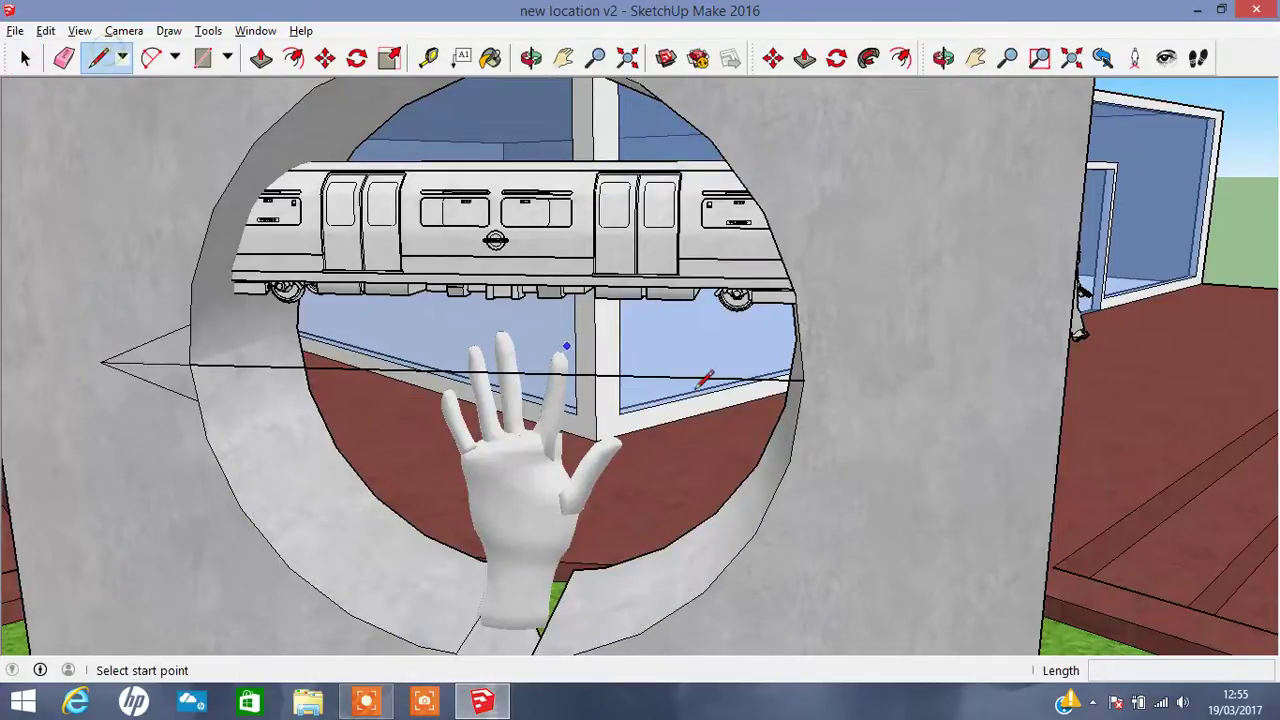
Draw a second triangle outline pointing from the opening's right rim toward the wall corner.
left_click(804, 379)
left_click(1066, 387)
left_click(1066, 388)
left_click(804, 379)
key("ctrl+z")
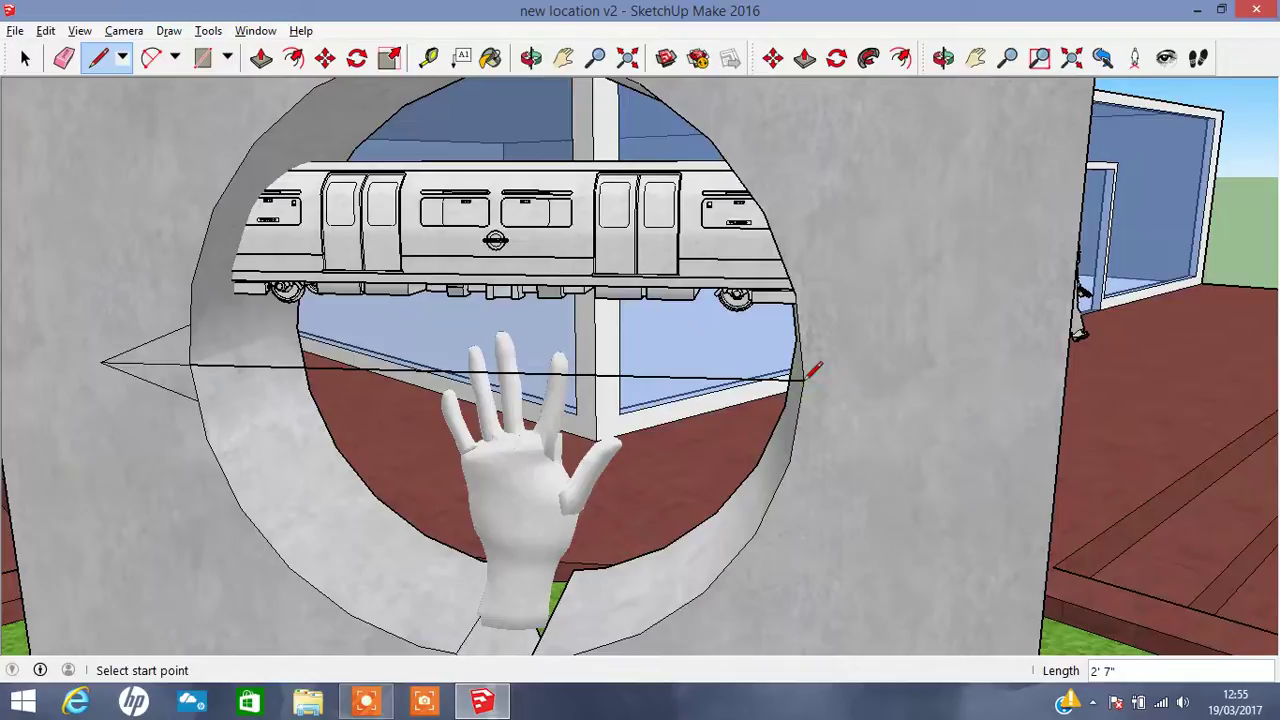
key("ctrl+y")
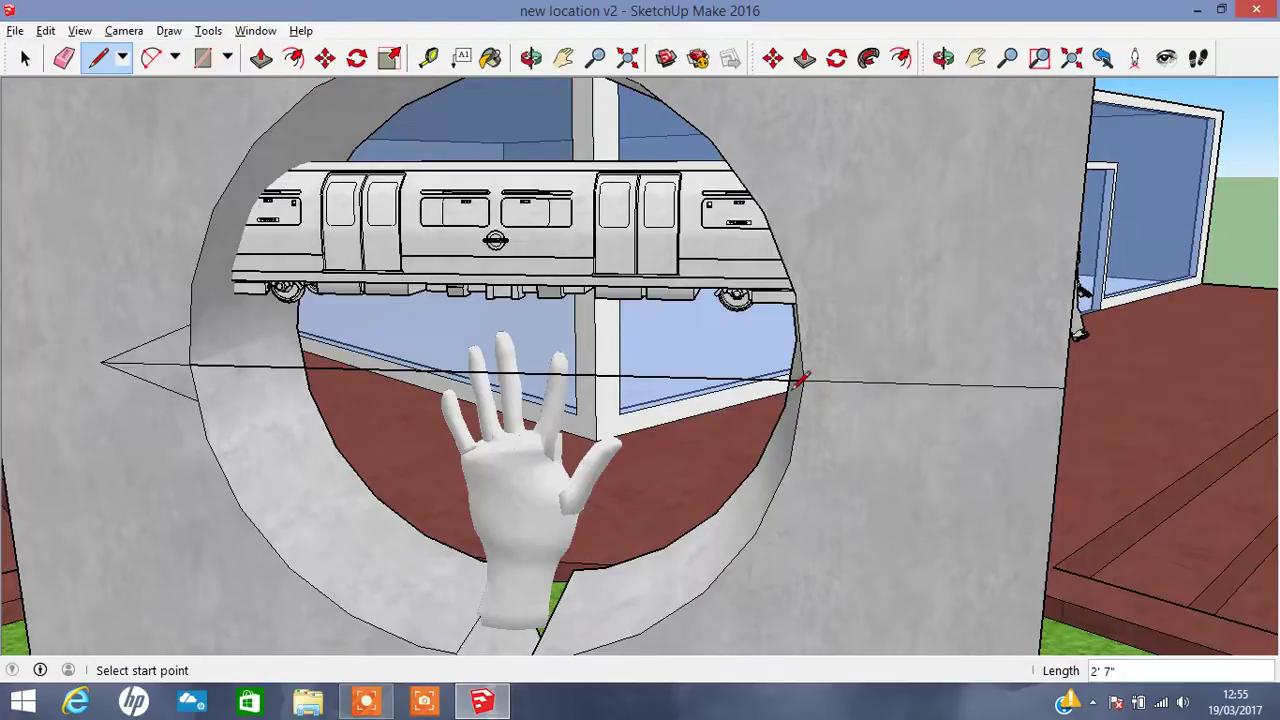
left_click(881, 382)
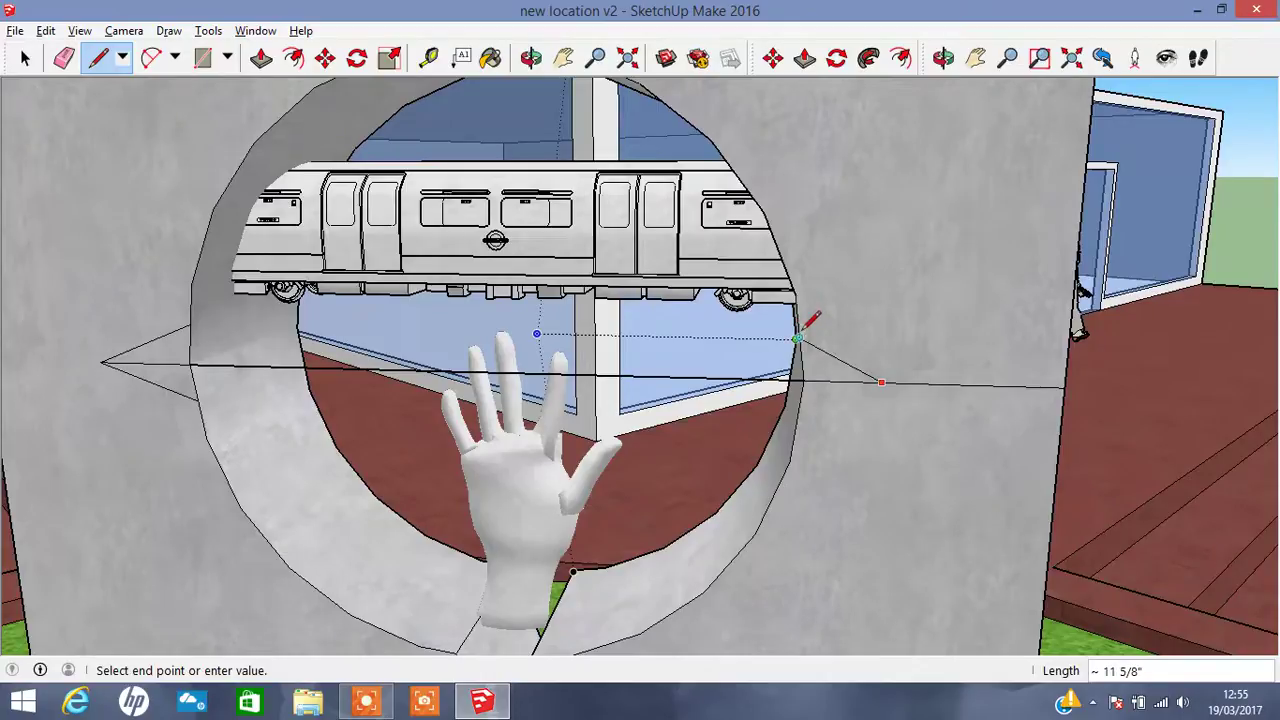
left_click(798, 338)
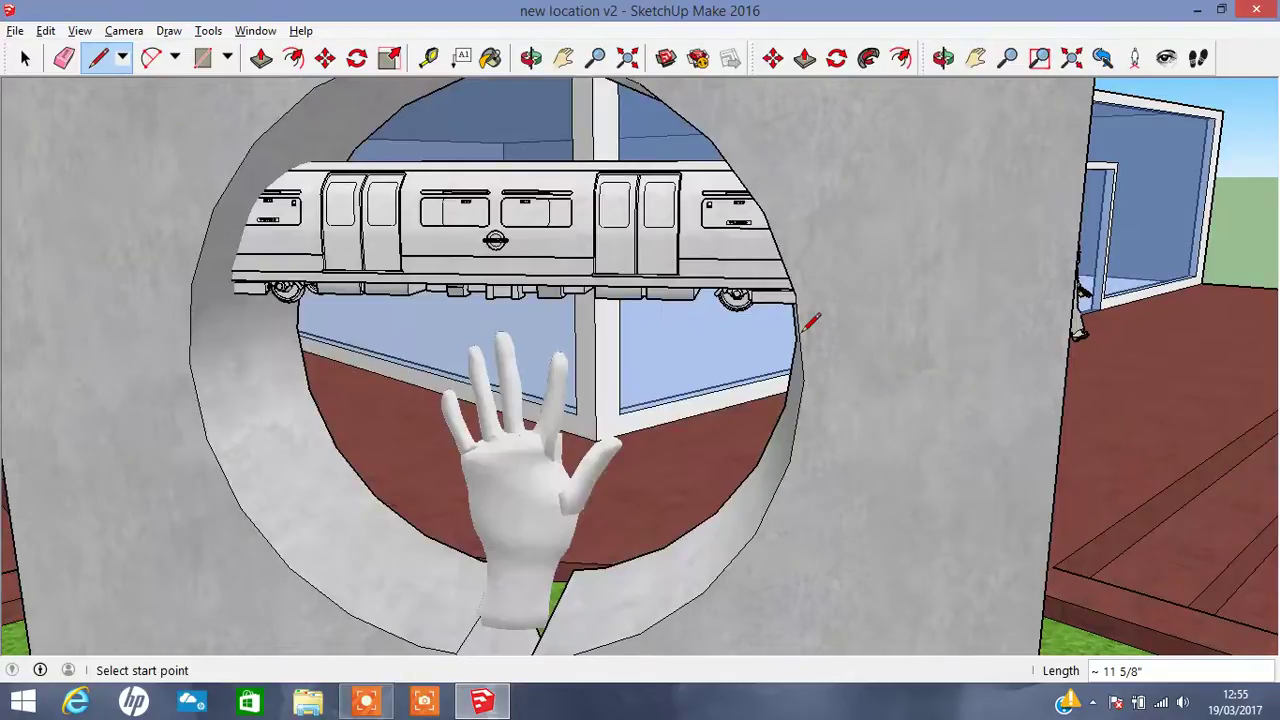
left_click(531, 57)
Orbit and zoom around the memorial wall to view it from another angle.
left_click_drag(409, 366, 437, 355)
scroll(437, 355, "down", 5)
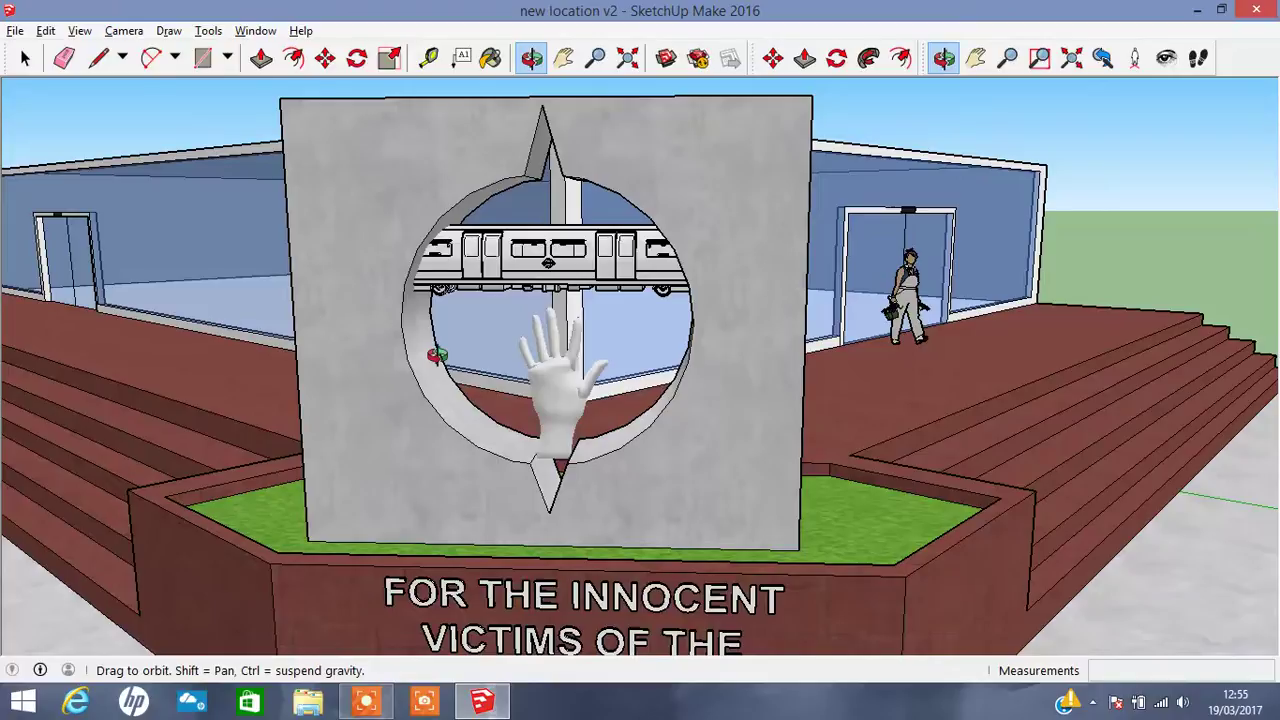
scroll(437, 355, "down", 2)
mouse_move(440, 357)
left_mouse_down()
mouse_move(496, 308)
mouse_move(449, 385)
mouse_move(726, 258)
mouse_move(535, 346)
mouse_move(797, 346)
mouse_move(726, 343)
mouse_move(489, 417)
mouse_move(949, 458)
mouse_move(480, 286)
mouse_move(429, 349)
mouse_move(560, 380)
left_mouse_up()
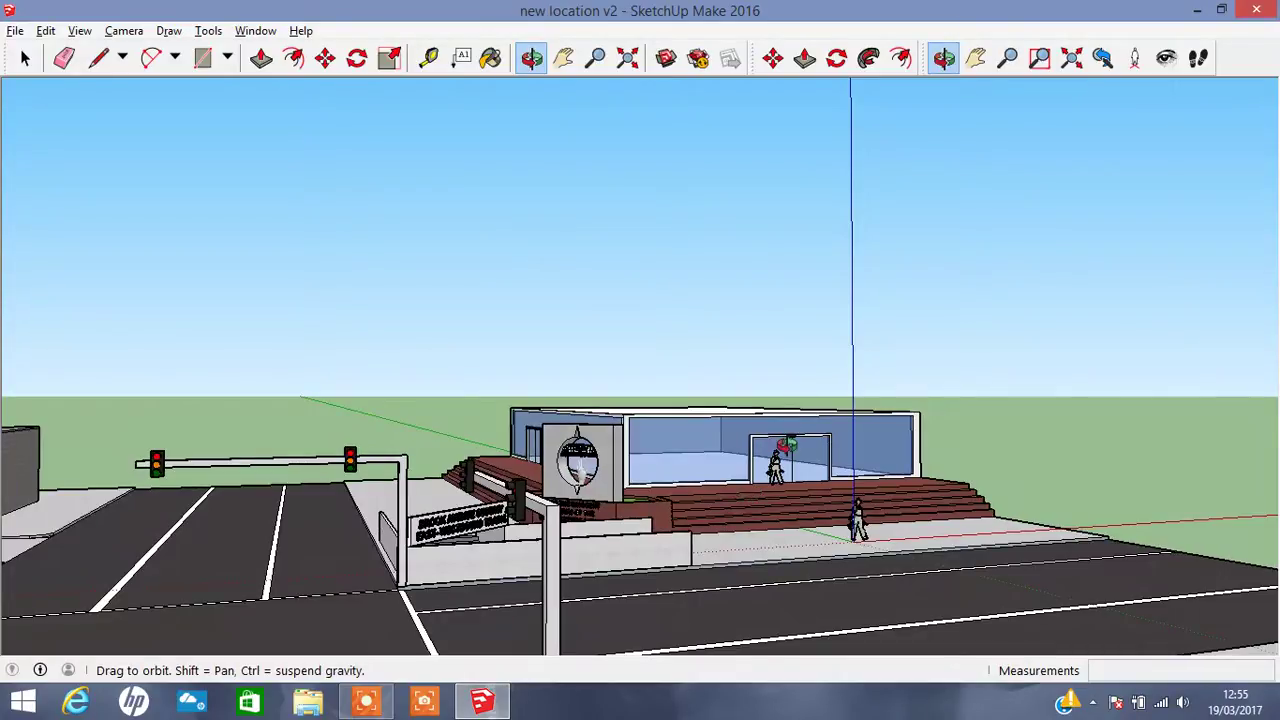
scroll(797, 393, "up", 2)
scroll(787, 445, "up", 2)
scroll(741, 478, "up", 1)
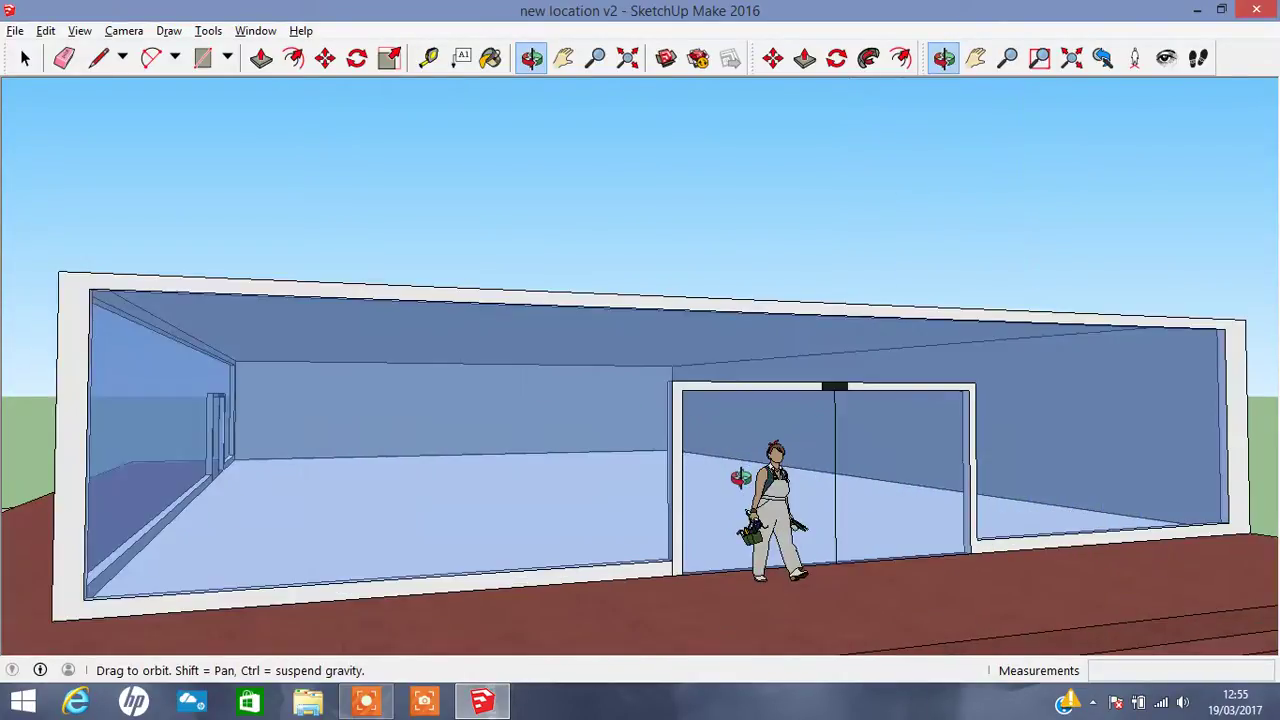
scroll(741, 478, "up", 2)
scroll(741, 478, "up", 1)
scroll(741, 478, "up", 1)
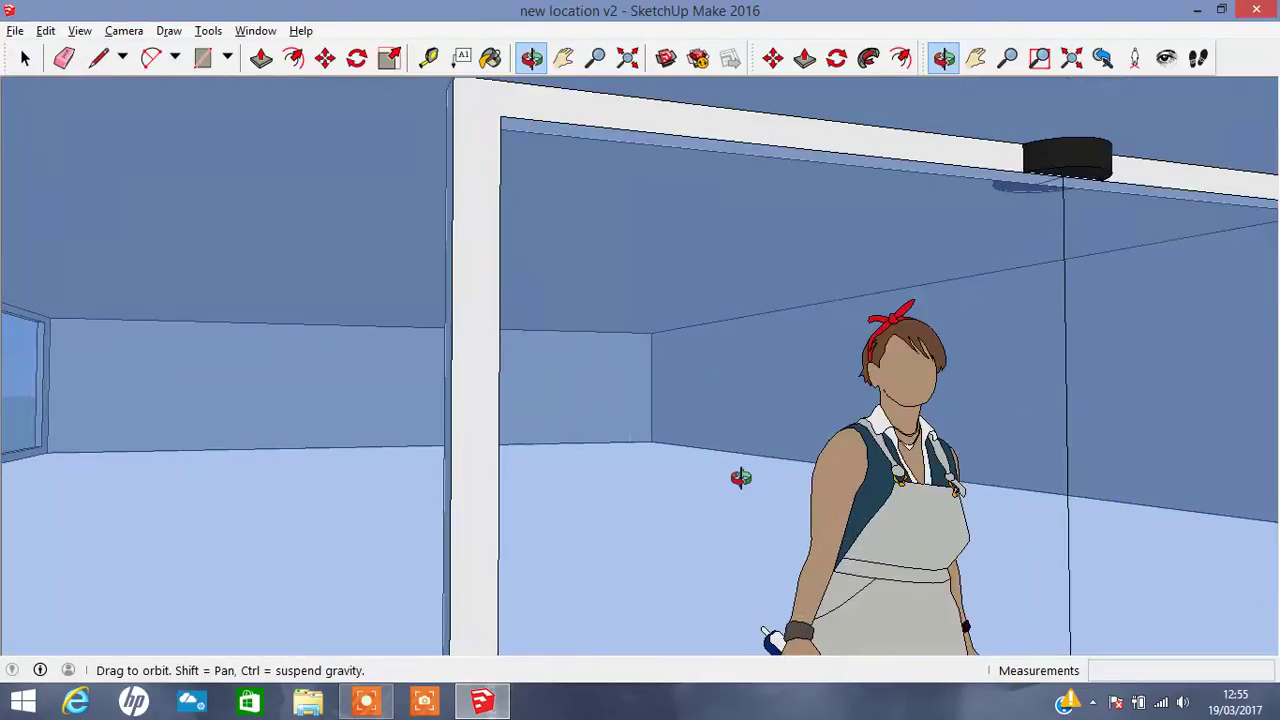
scroll(741, 478, "down", 1)
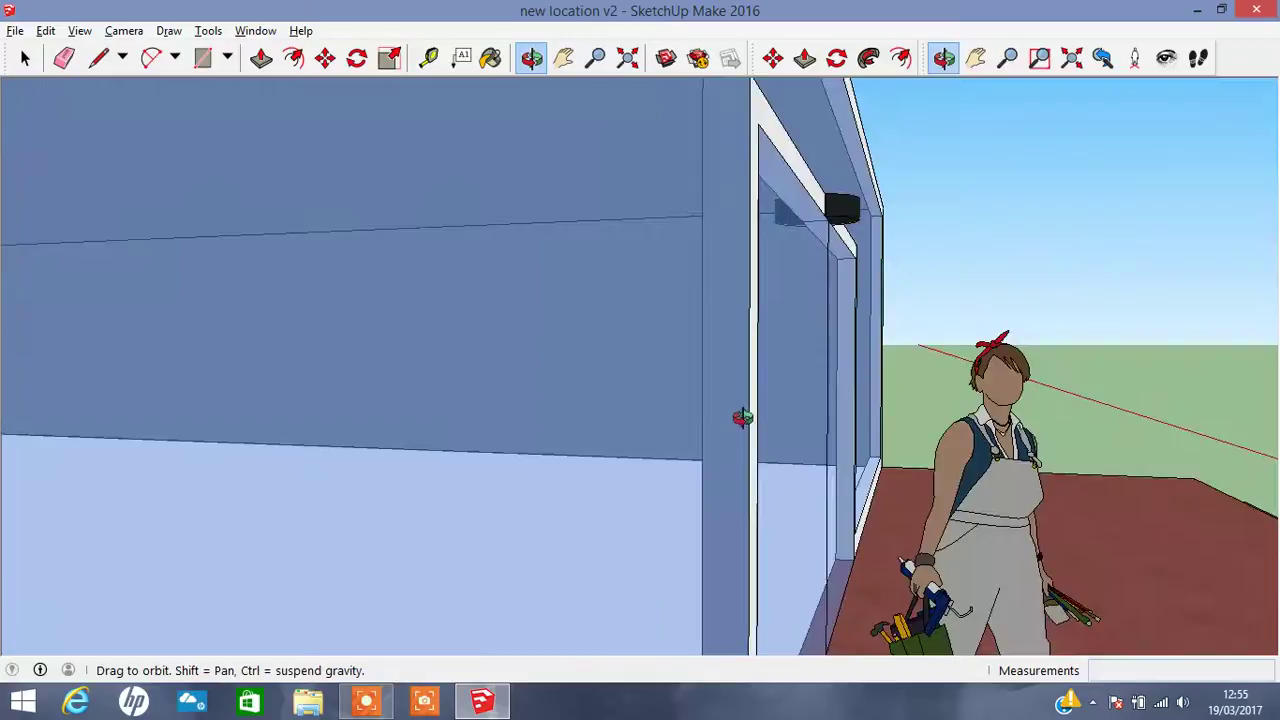
scroll(957, 463, "down", 1)
scroll(836, 418, "down", 1)
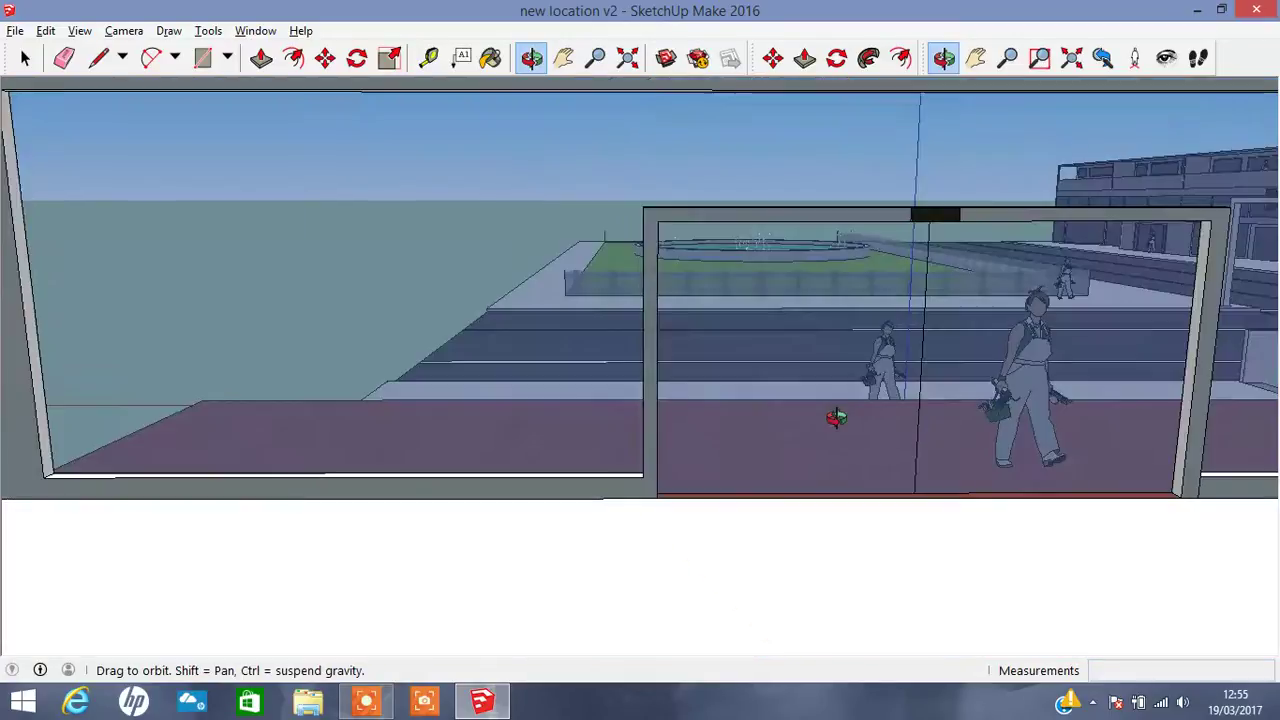
scroll(836, 418, "down", 1)
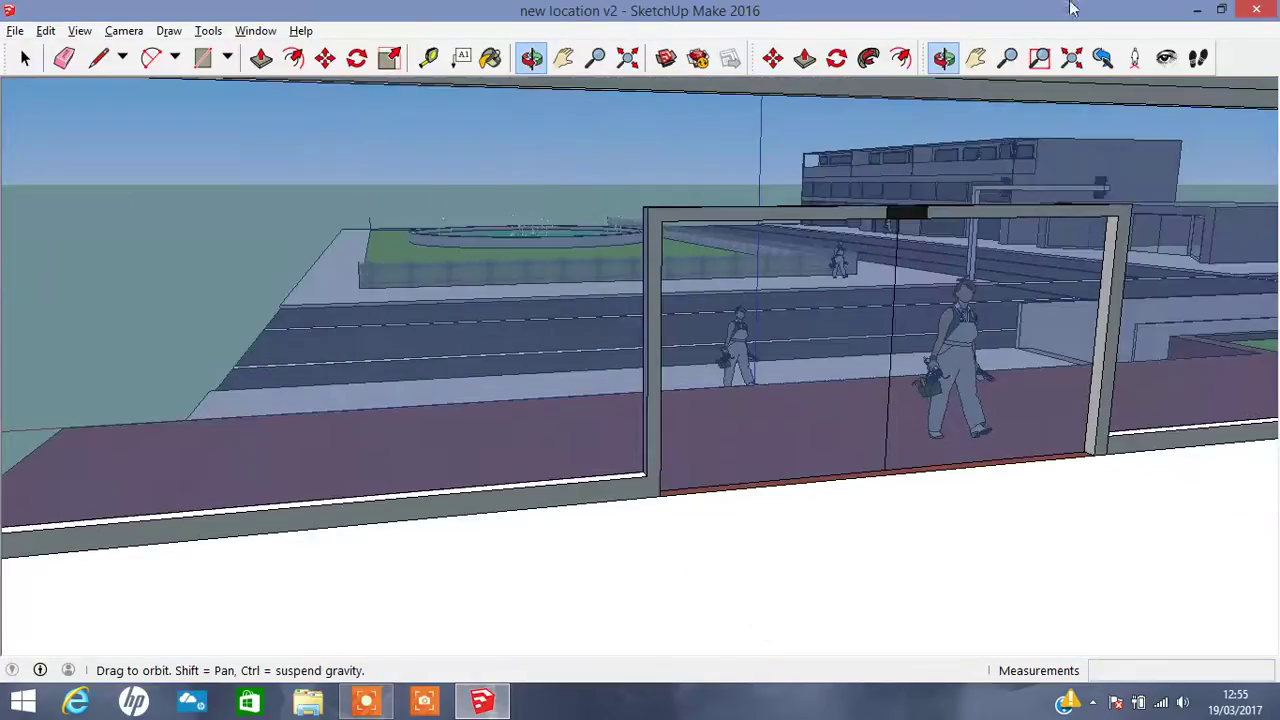
Turn the eye-level camera to face the glass station's empty interior.
left_click(1166, 57)
mouse_move(593, 408)
left_mouse_down()
mouse_move(503, 424)
mouse_move(330, 354)
mouse_move(459, 462)
left_mouse_up()
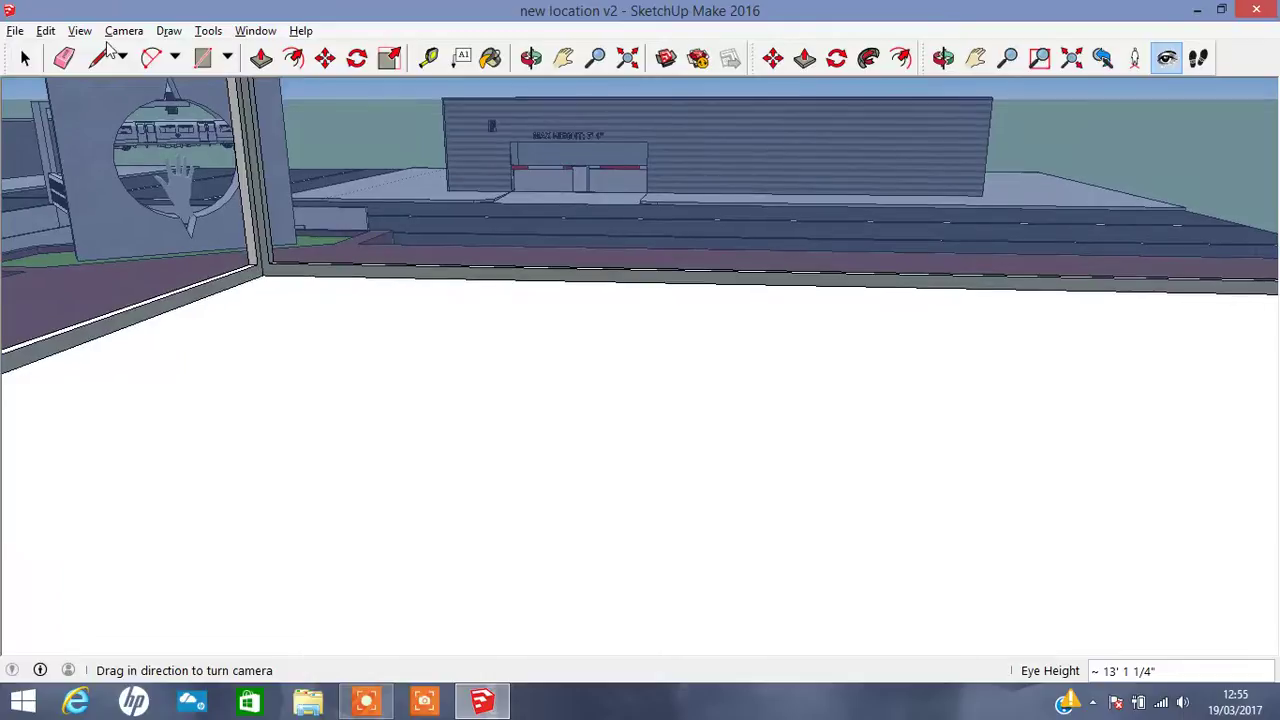
left_click(200, 58)
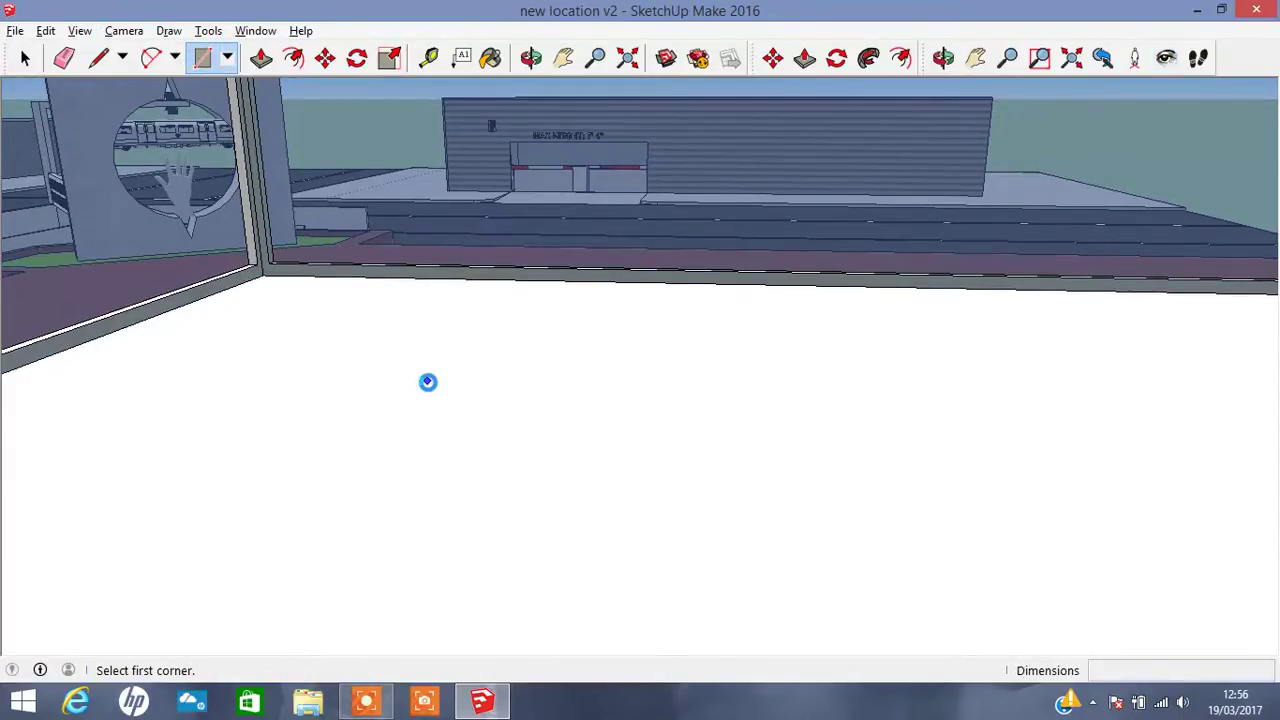
Draw a floor rectangle inside the station and pull it up into a box block.
left_click(427, 382)
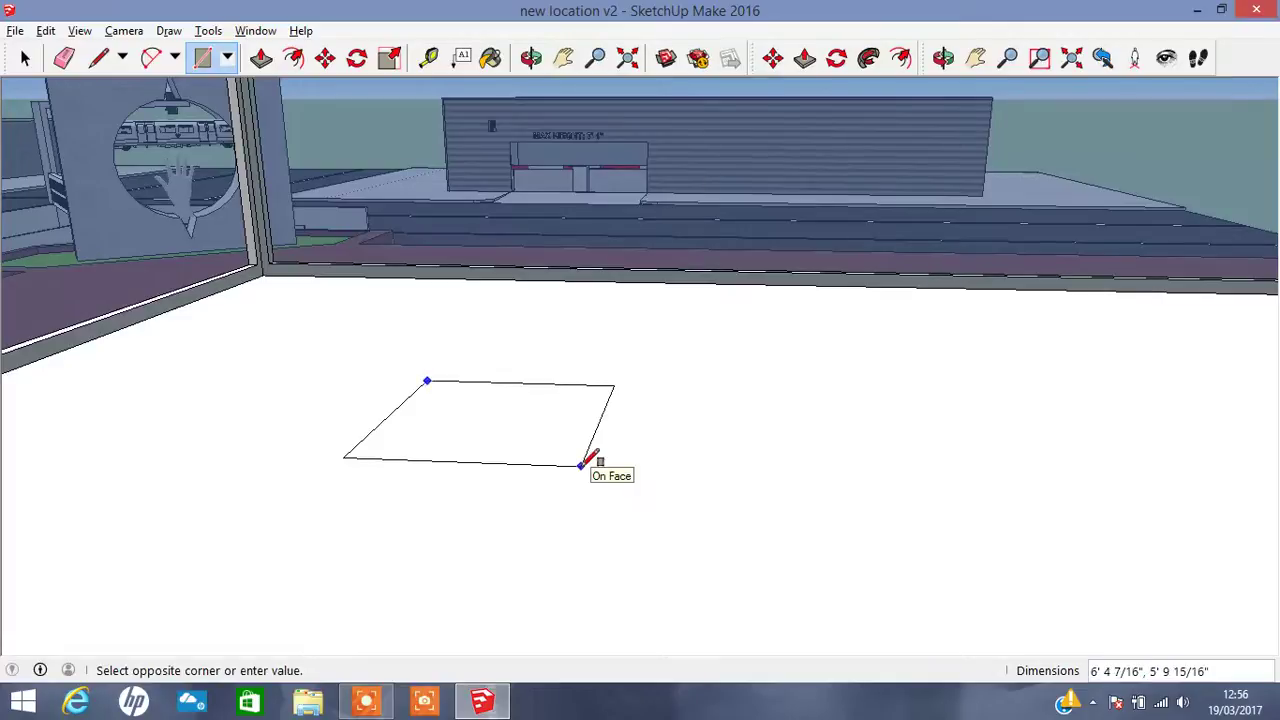
left_click(581, 465)
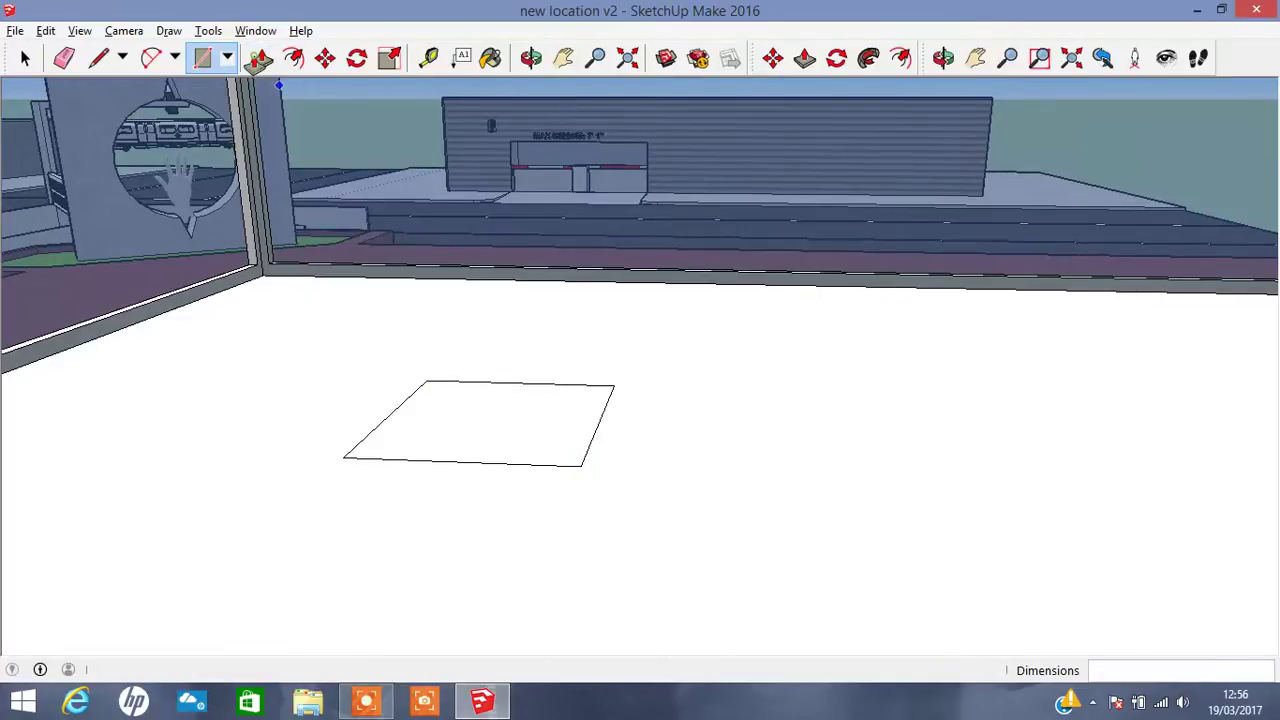
left_click(258, 60)
left_click(474, 434)
mouse_move(432, 370)
middle_mouse_down()
mouse_move(700, 380)
mouse_move(906, 294)
middle_mouse_up()
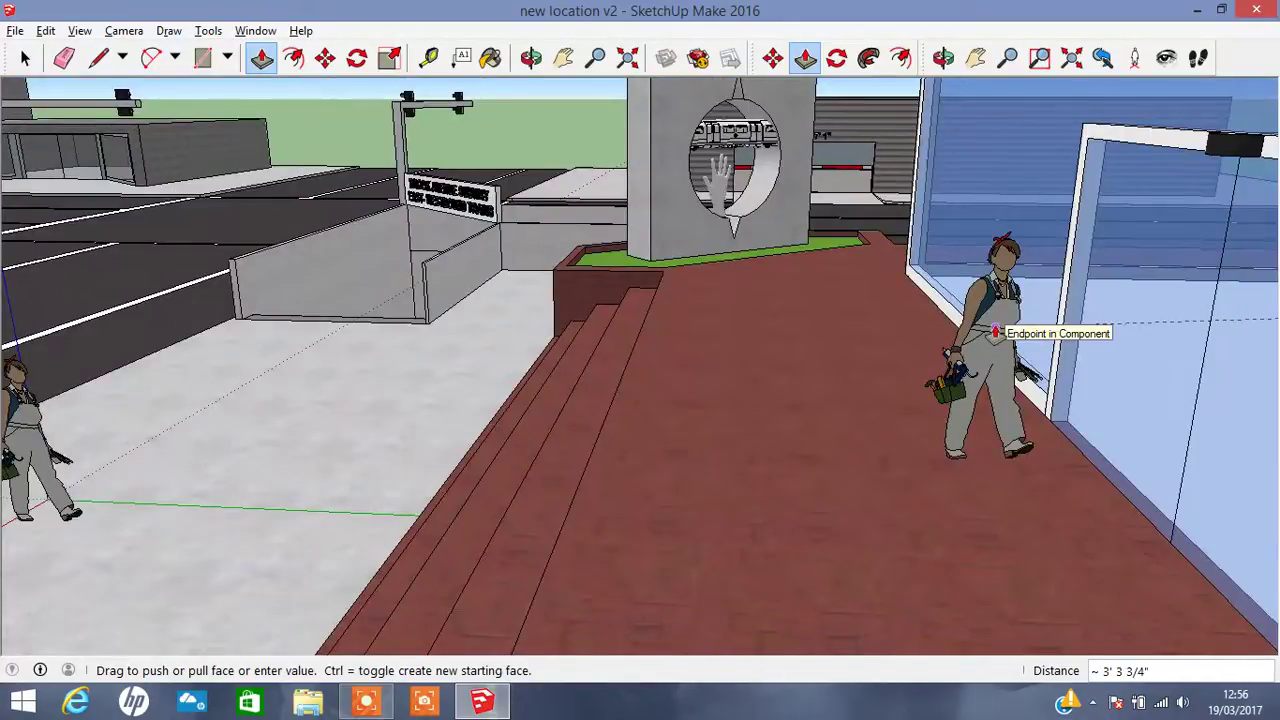
left_click(563, 57)
mouse_move(410, 400)
left_mouse_down()
mouse_move(401, 201)
mouse_move(626, 194)
mouse_move(603, 205)
left_mouse_up()
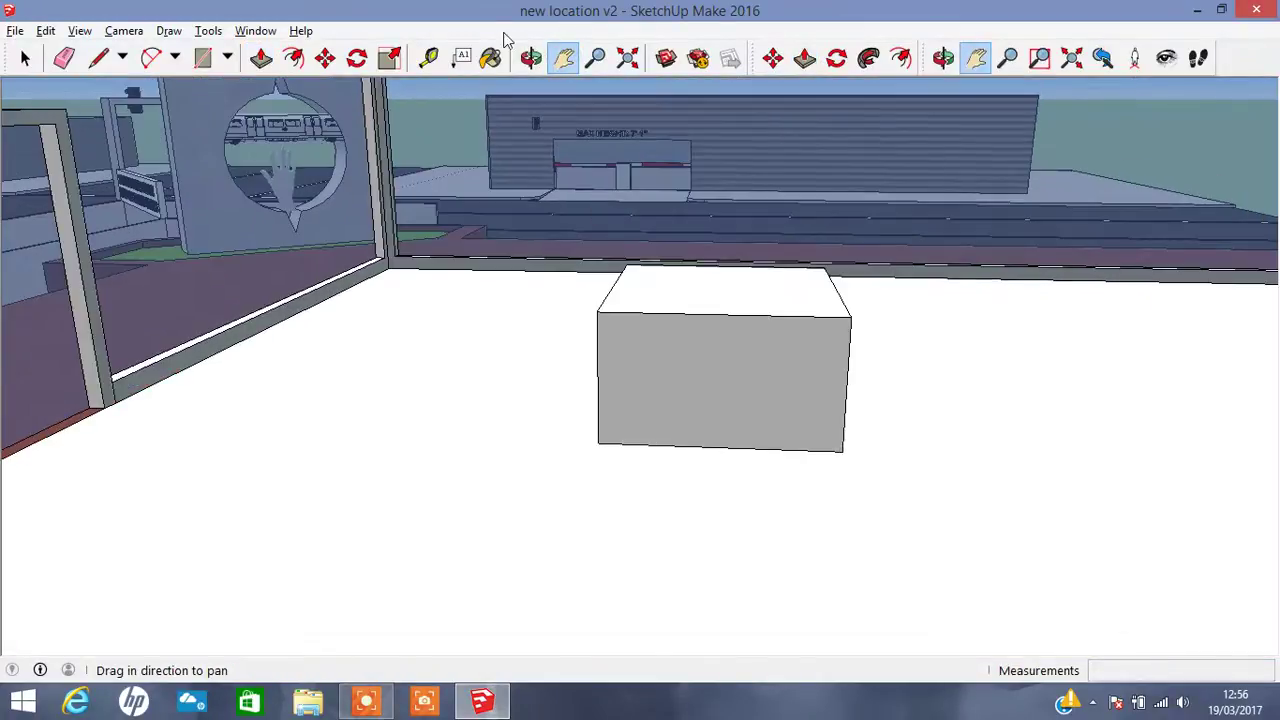
left_click(526, 58)
mouse_move(684, 262)
left_mouse_down()
mouse_move(494, 257)
mouse_move(603, 246)
mouse_move(660, 289)
mouse_move(631, 289)
mouse_move(507, 190)
mouse_move(546, 148)
left_mouse_up()
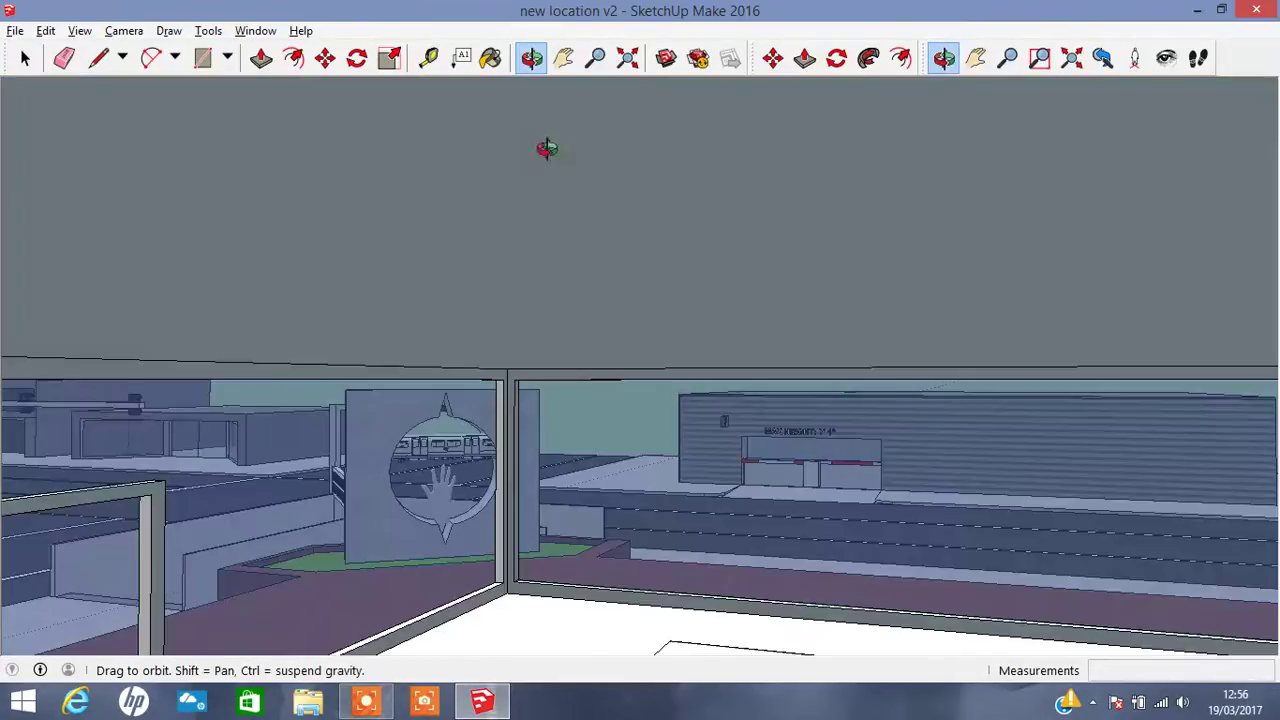
mouse_move(682, 400)
left_mouse_down()
mouse_move(649, 366)
mouse_move(609, 420)
left_mouse_up()
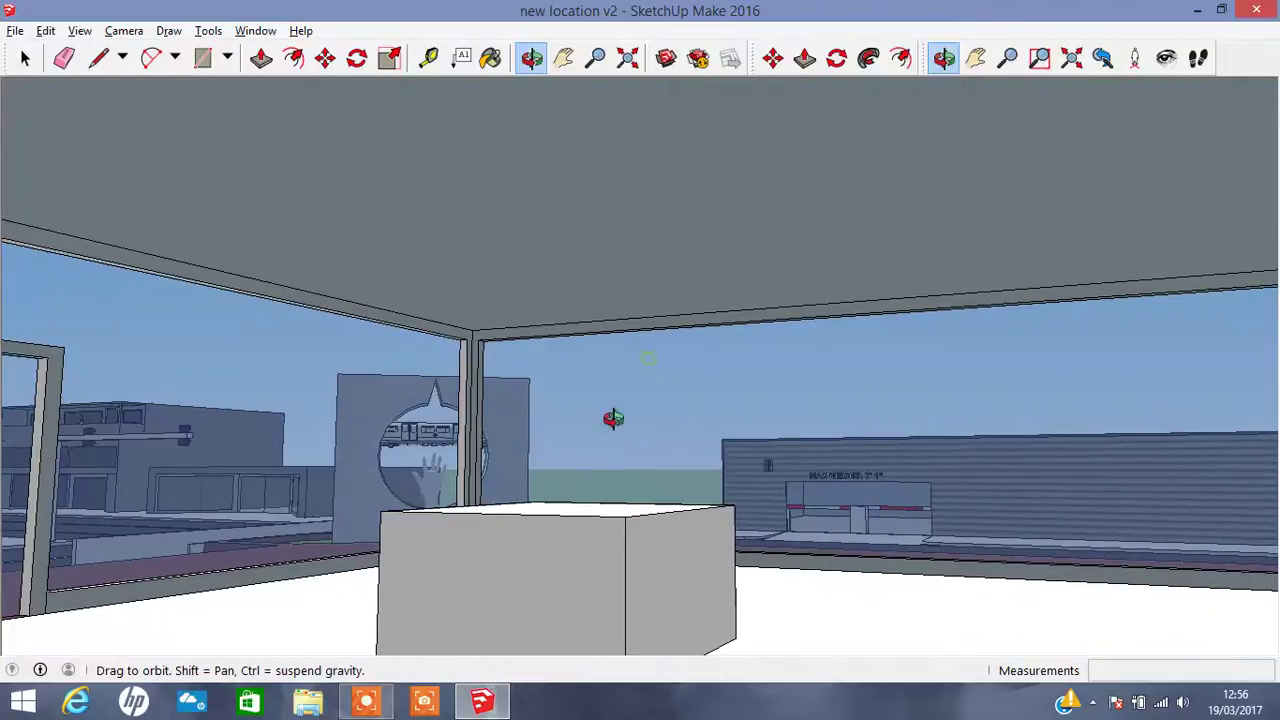
scroll(594, 546, "up", 2)
scroll(594, 546, "up", 2)
scroll(594, 546, "up", 2)
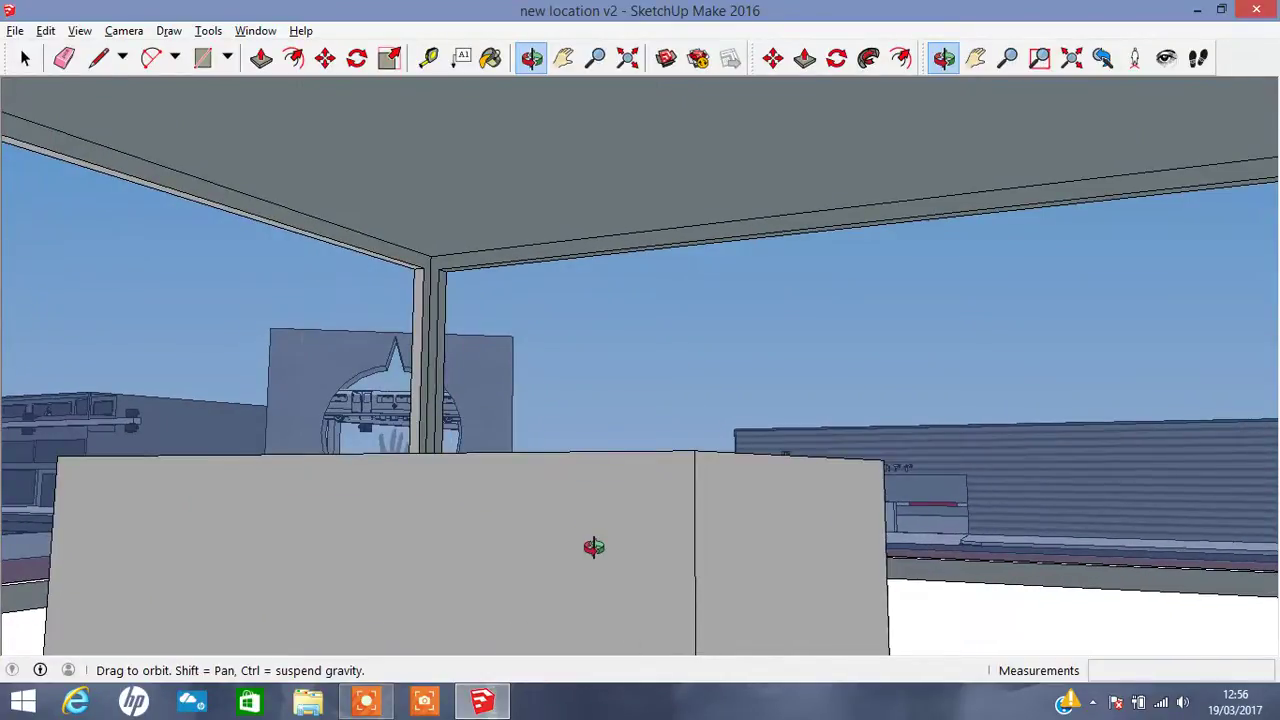
mouse_move(594, 546)
left_mouse_down()
mouse_move(674, 363)
mouse_move(457, 466)
mouse_move(408, 474)
mouse_move(1065, 396)
mouse_move(903, 471)
mouse_move(1020, 486)
left_mouse_up()
mouse_move(723, 369)
left_mouse_down()
mouse_move(736, 371)
mouse_move(640, 377)
left_mouse_up()
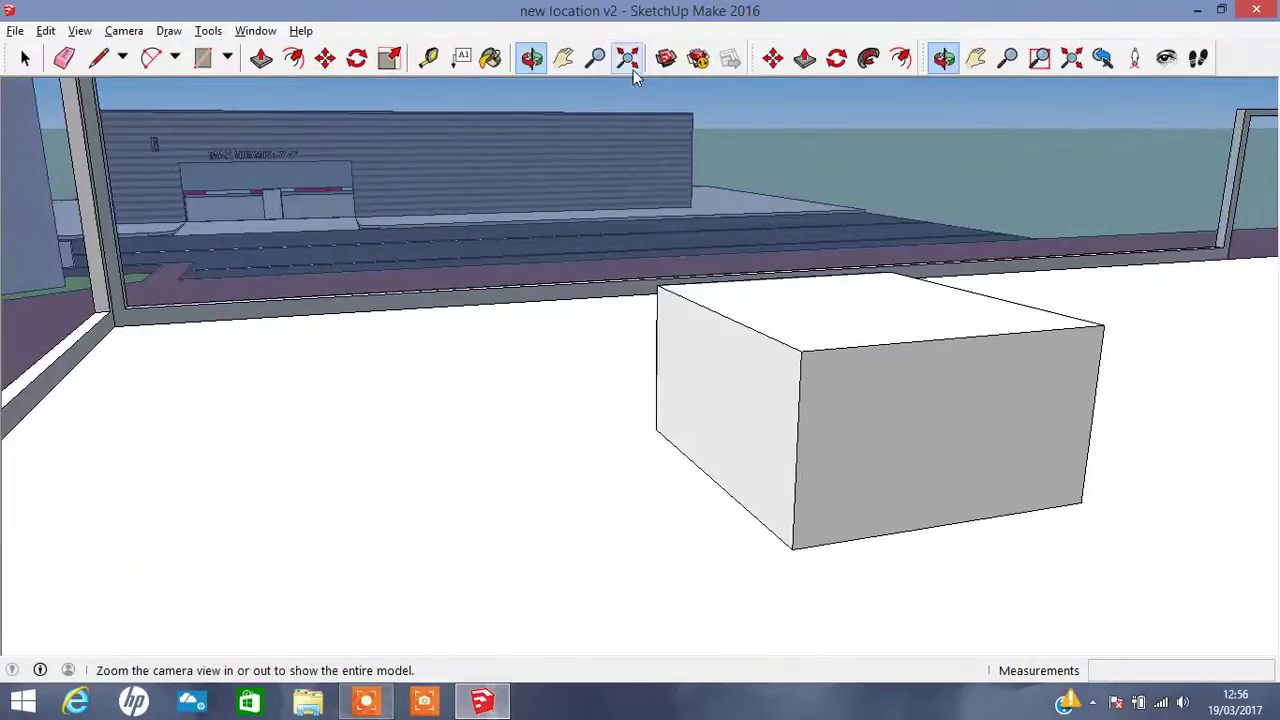
left_click(572, 66)
left_click_drag(777, 349, 600, 345)
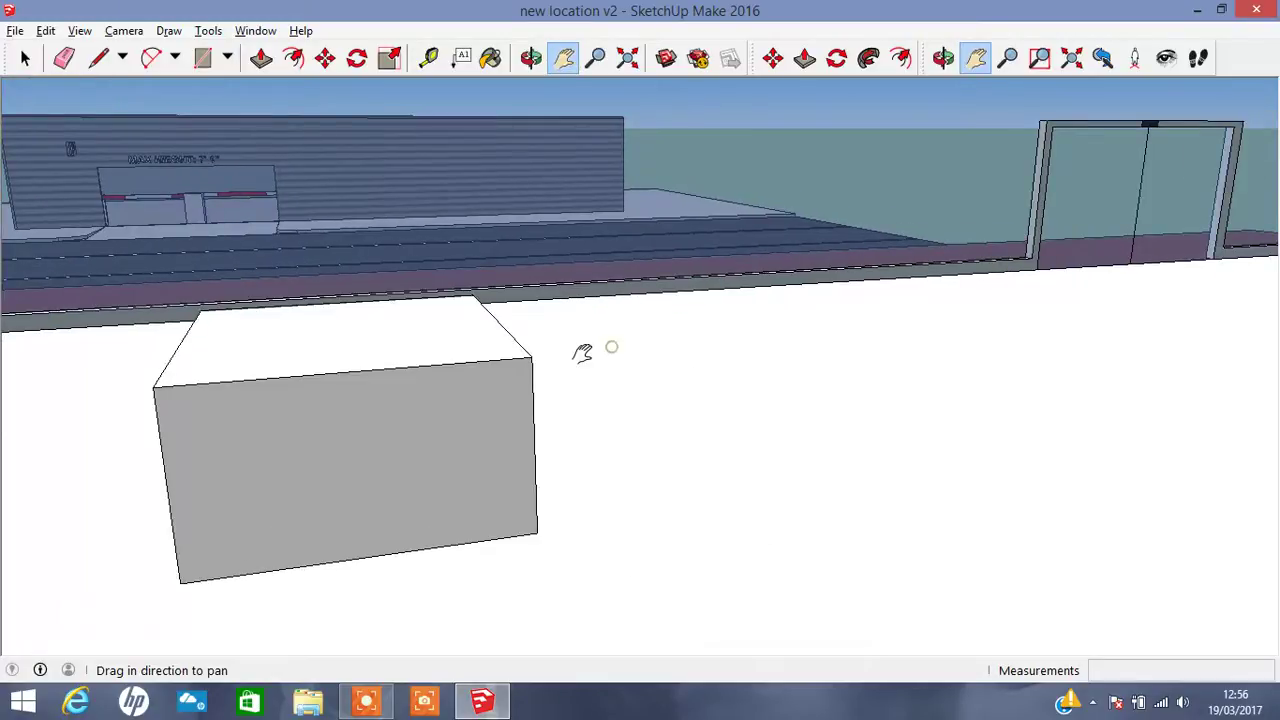
left_click(203, 57)
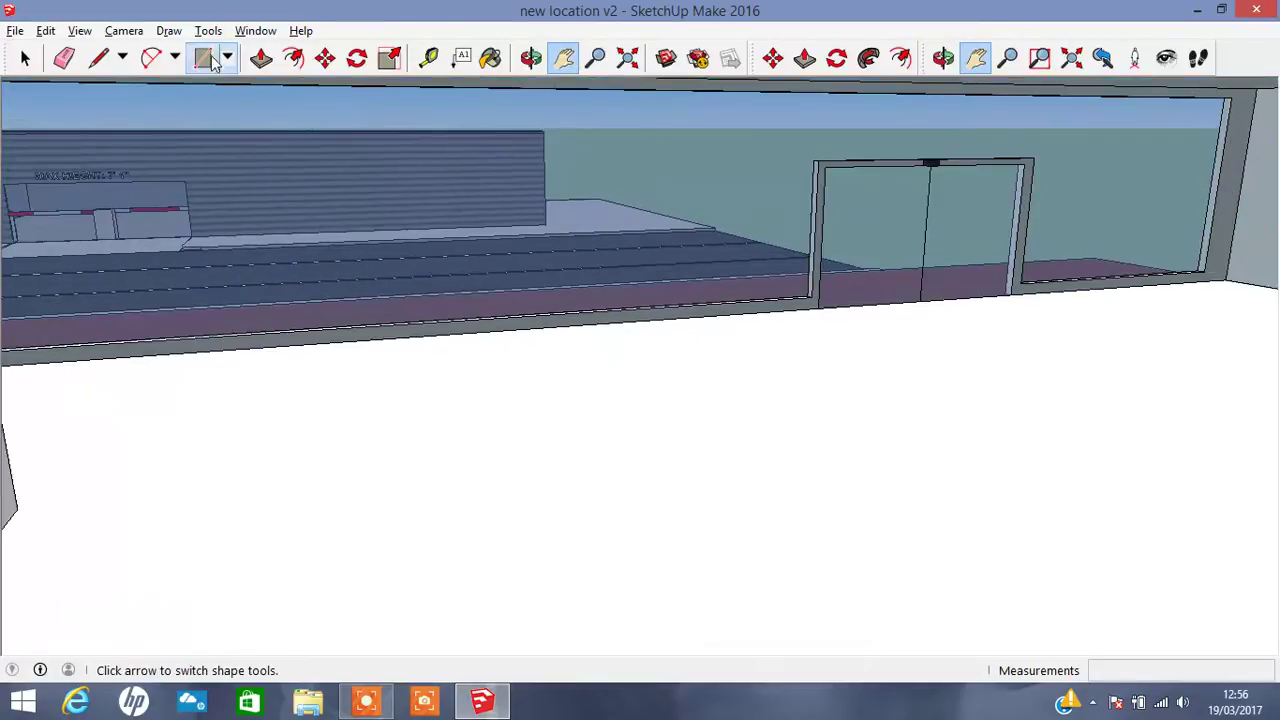
Raise a floor rectangle near the glass doors into a box, pushing in its front and left faces.
left_click(395, 384)
left_click(791, 455)
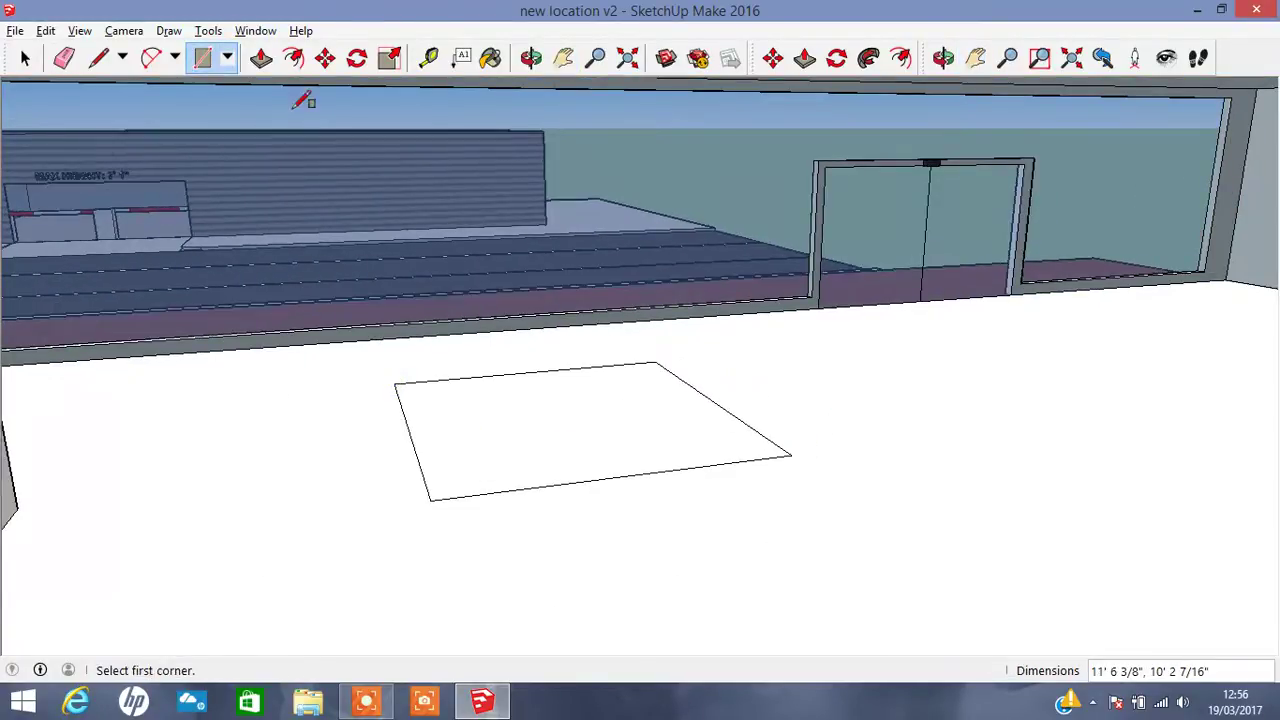
left_click(261, 57)
left_click(450, 472)
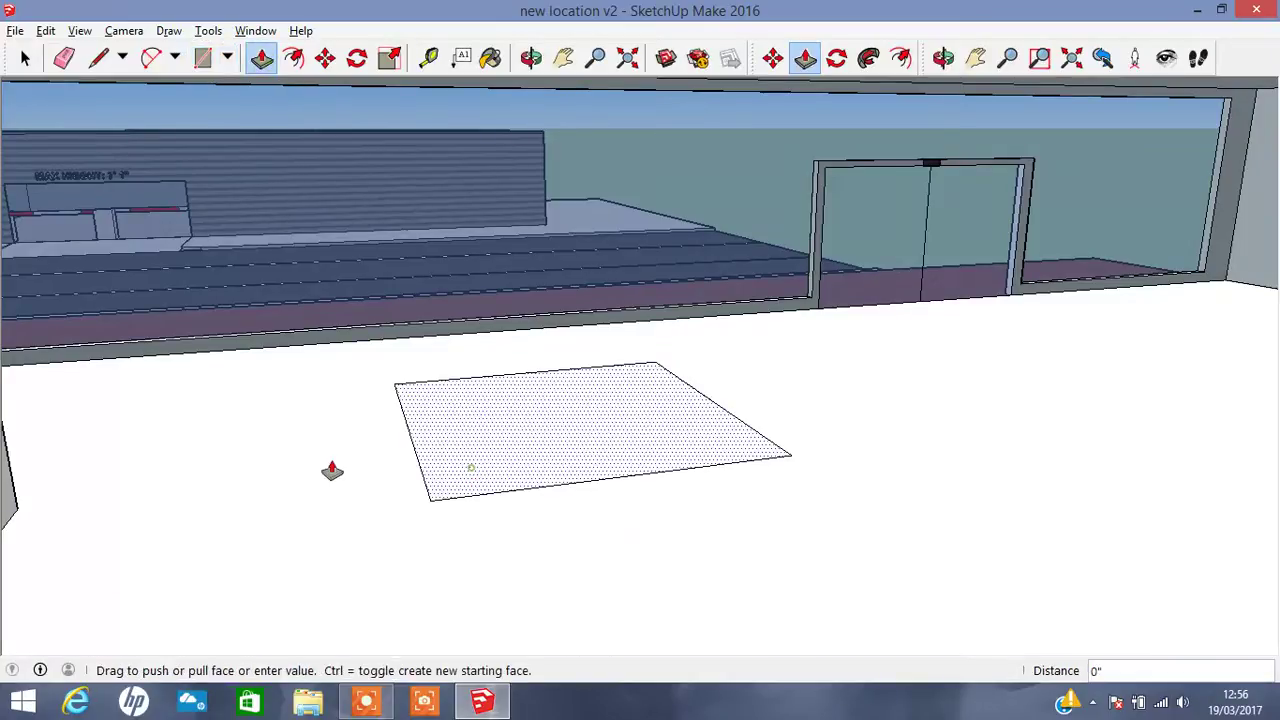
left_click(108, 443)
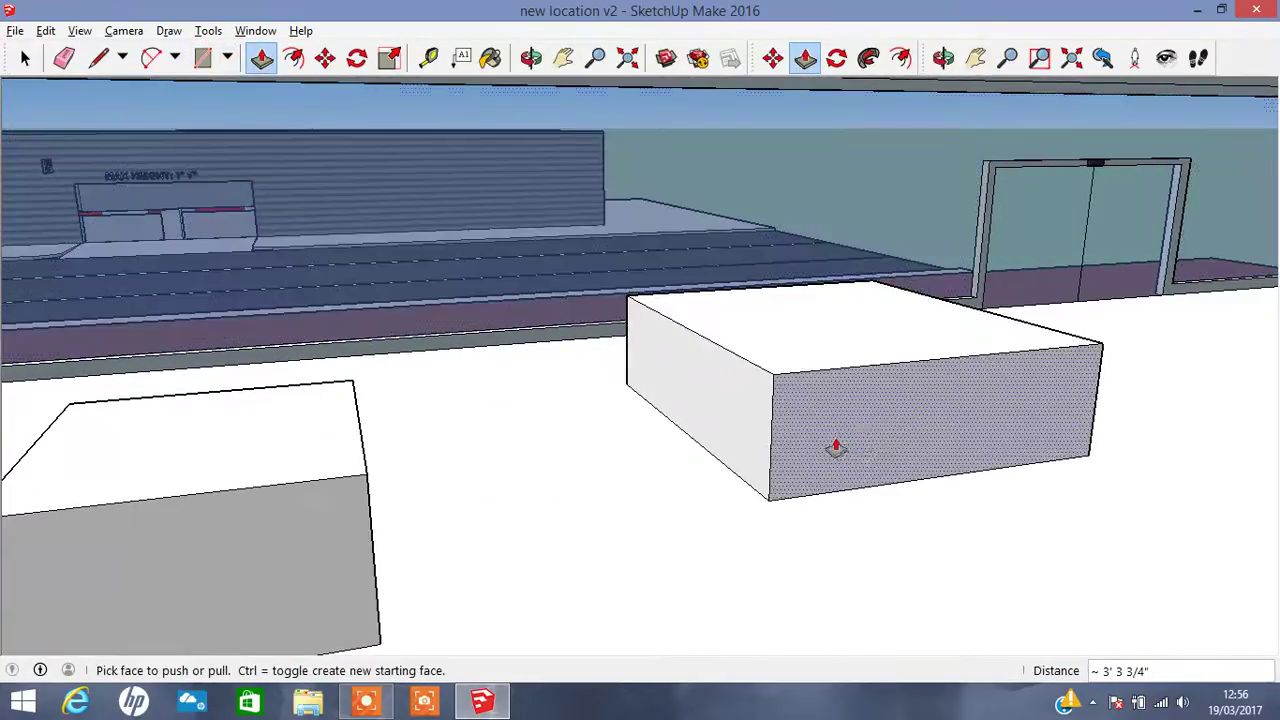
mouse_move(868, 441)
left_mouse_down()
mouse_move(678, 383)
mouse_move(800, 375)
left_mouse_up()
left_click_drag(909, 391, 866, 369)
left_click(563, 57)
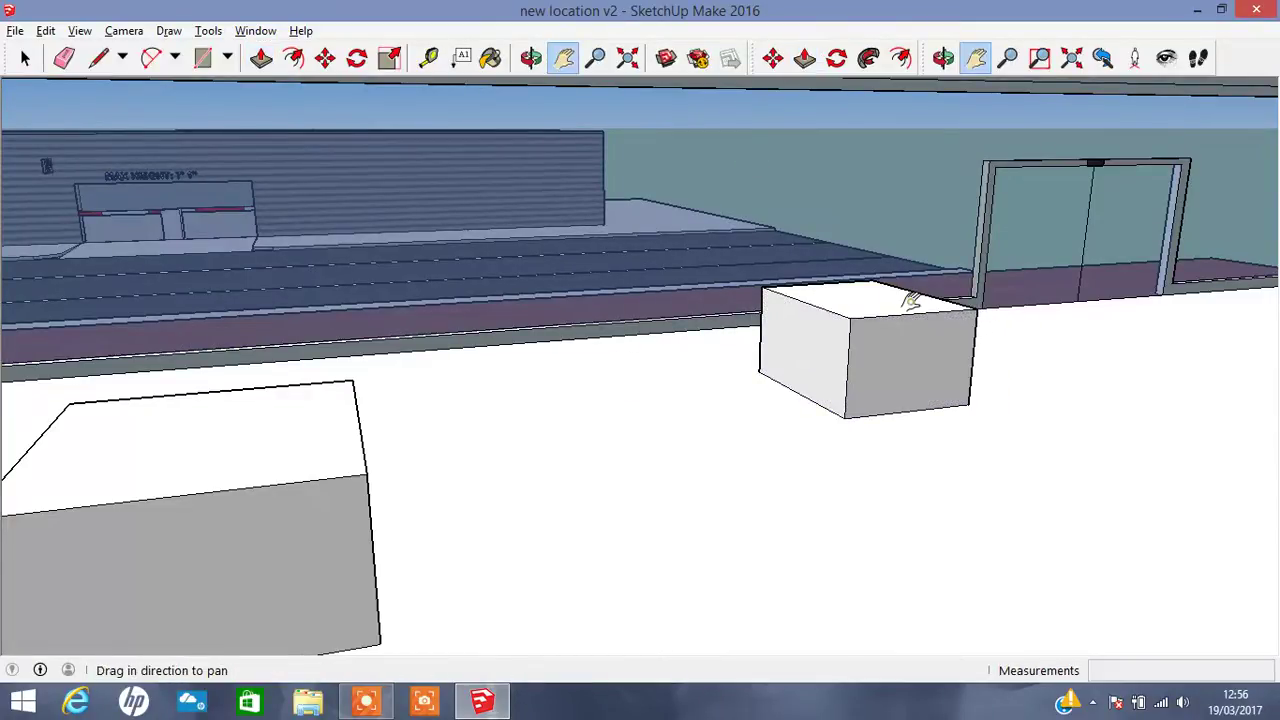
left_click_drag(912, 302, 523, 260)
mouse_move(1048, 280)
left_mouse_down()
mouse_move(711, 280)
mouse_move(525, 316)
left_mouse_up()
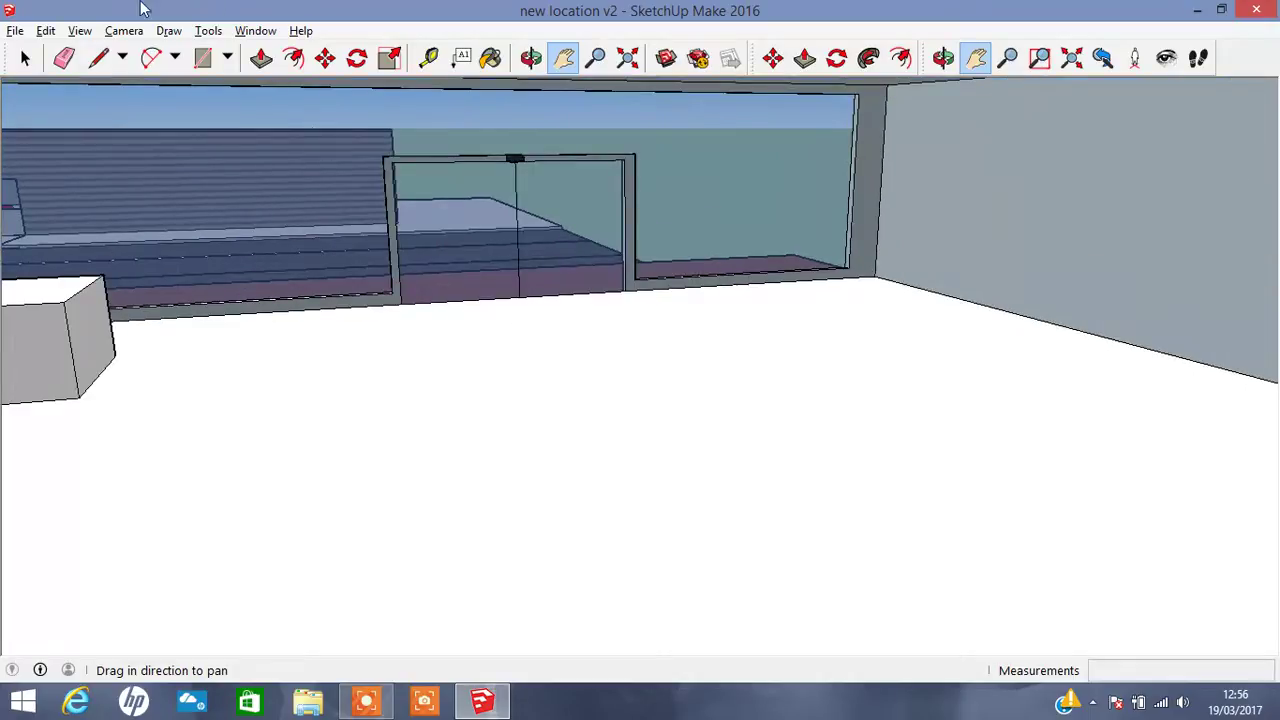
Add a second box about 3' 3" tall beside the right-hand wall.
left_click(202, 57)
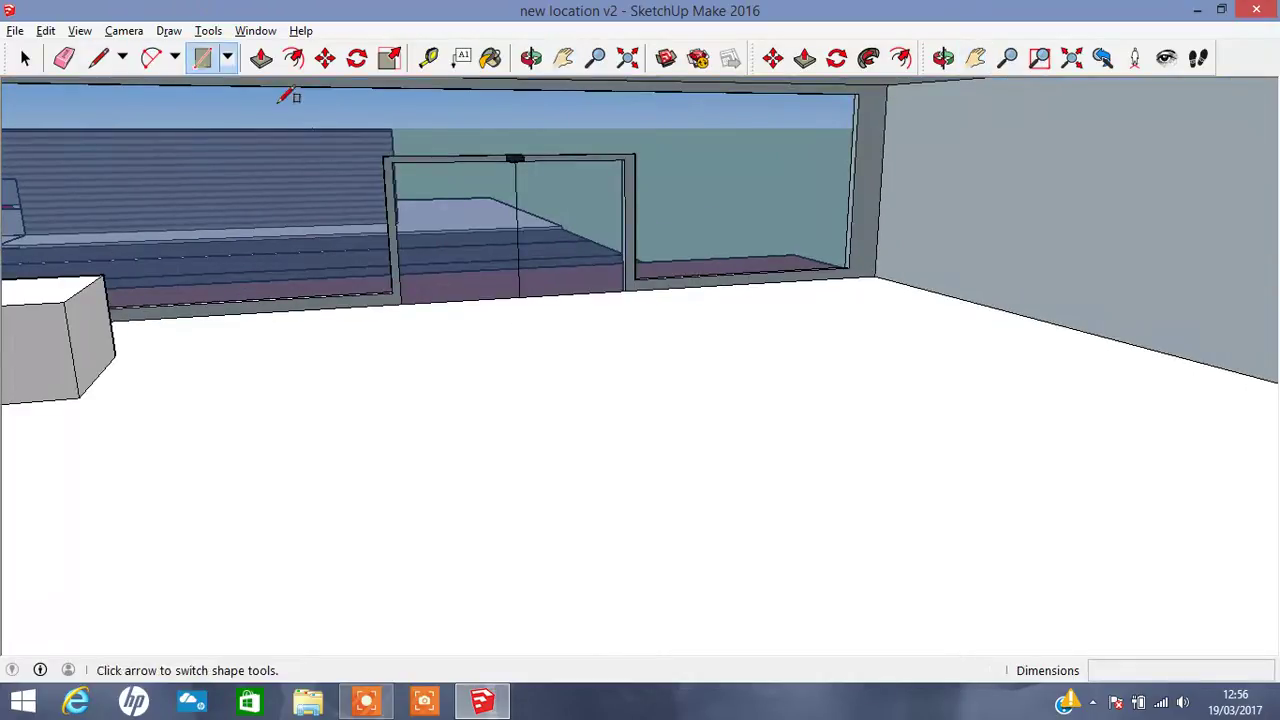
left_click(880, 309)
left_click(810, 373)
left_click(389, 57)
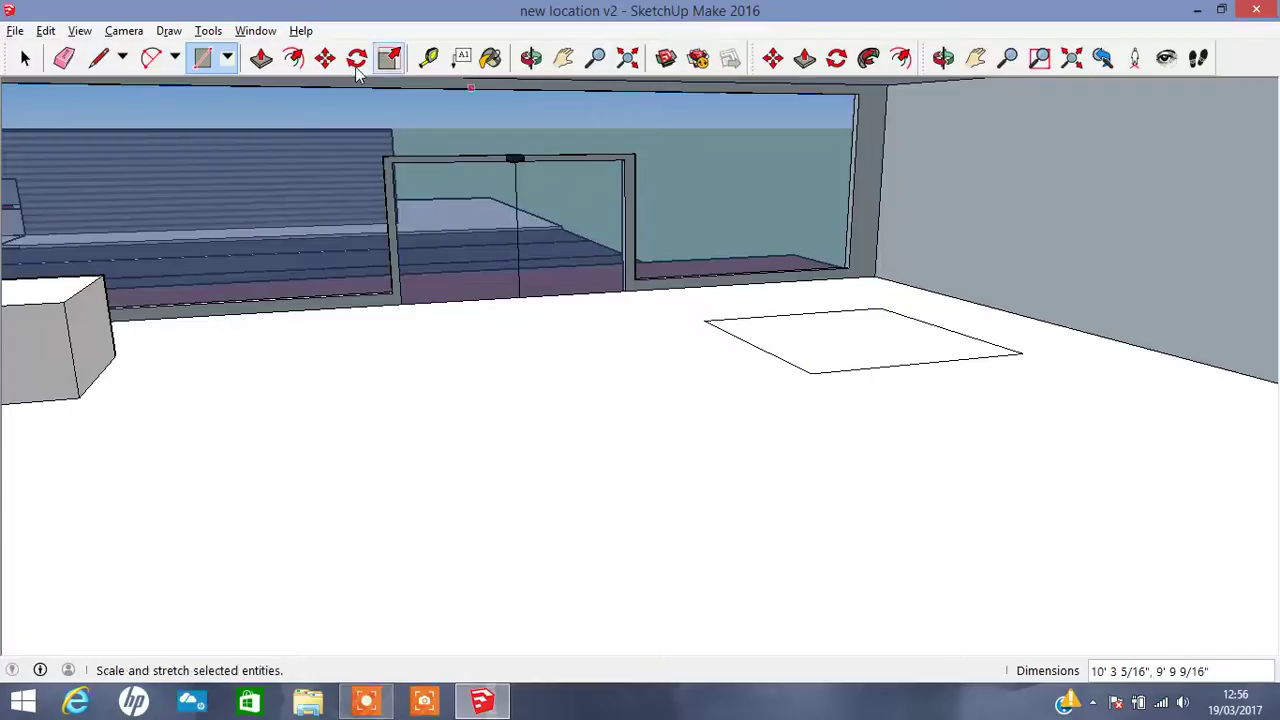
left_click(261, 57)
left_click(822, 345)
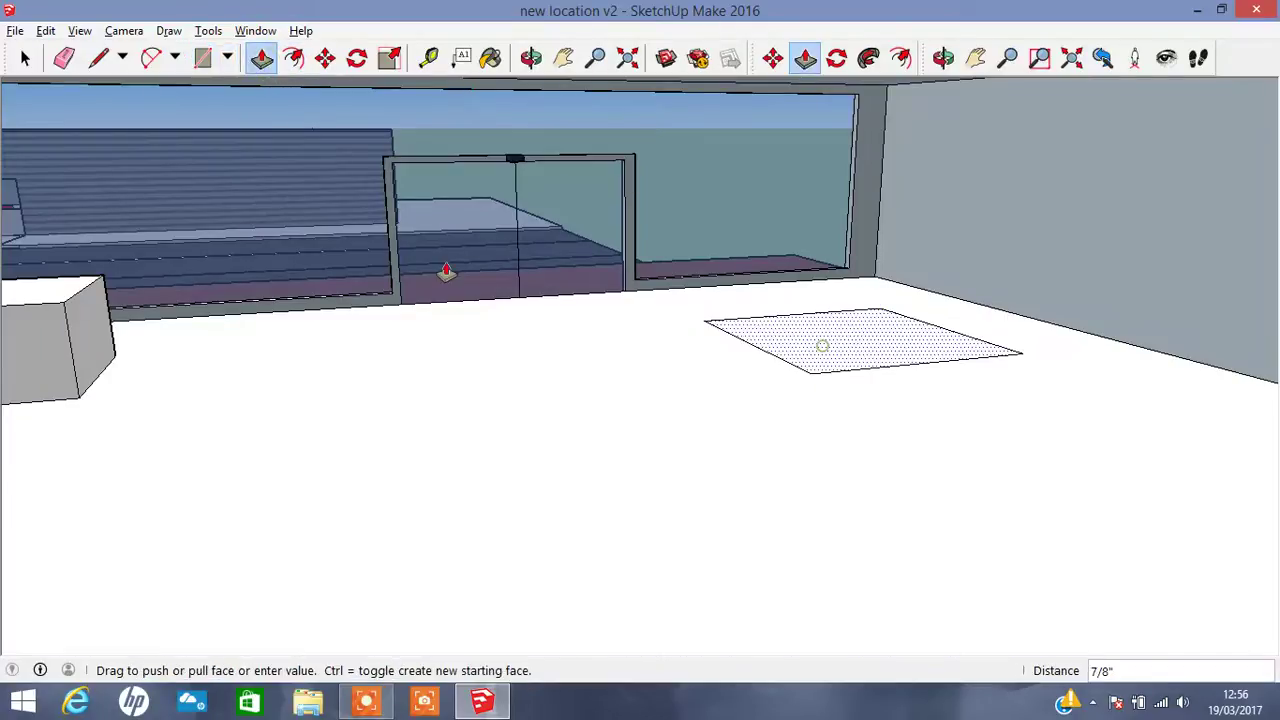
left_click(43, 296)
Add a third box at the front, raised to the same 3' 3" height.
left_click(202, 60)
left_click(363, 424)
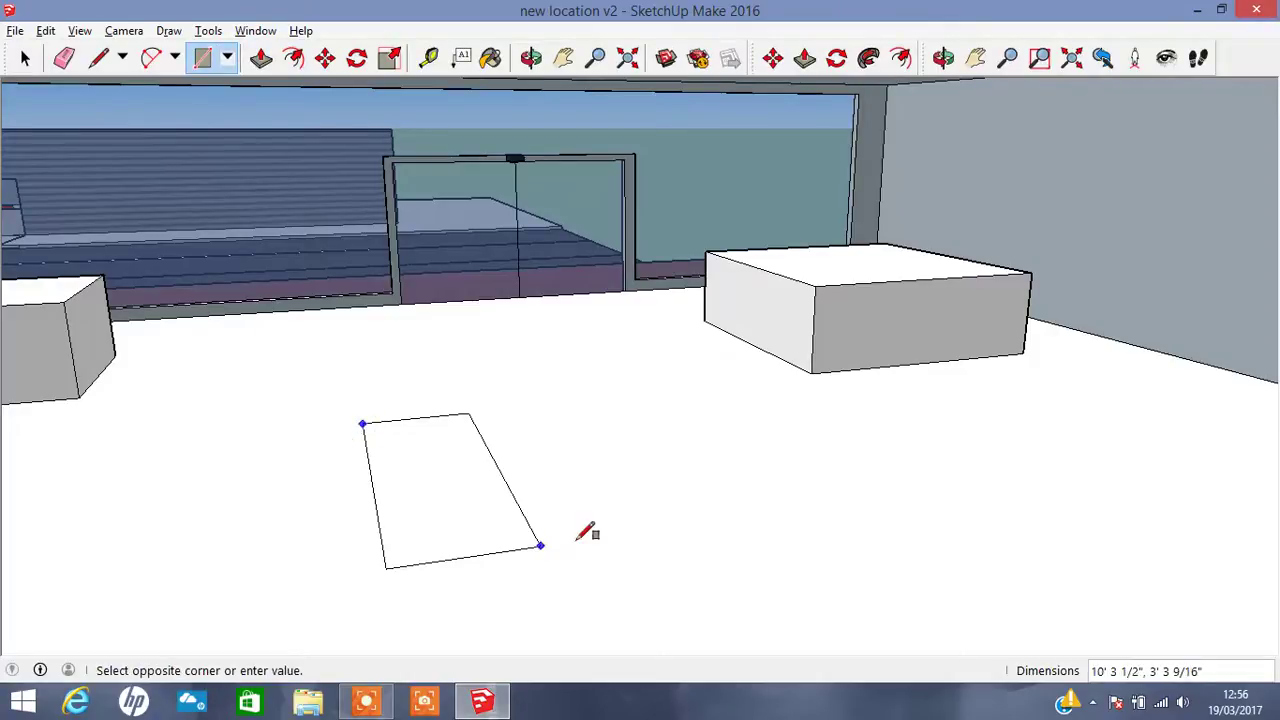
left_click(657, 510)
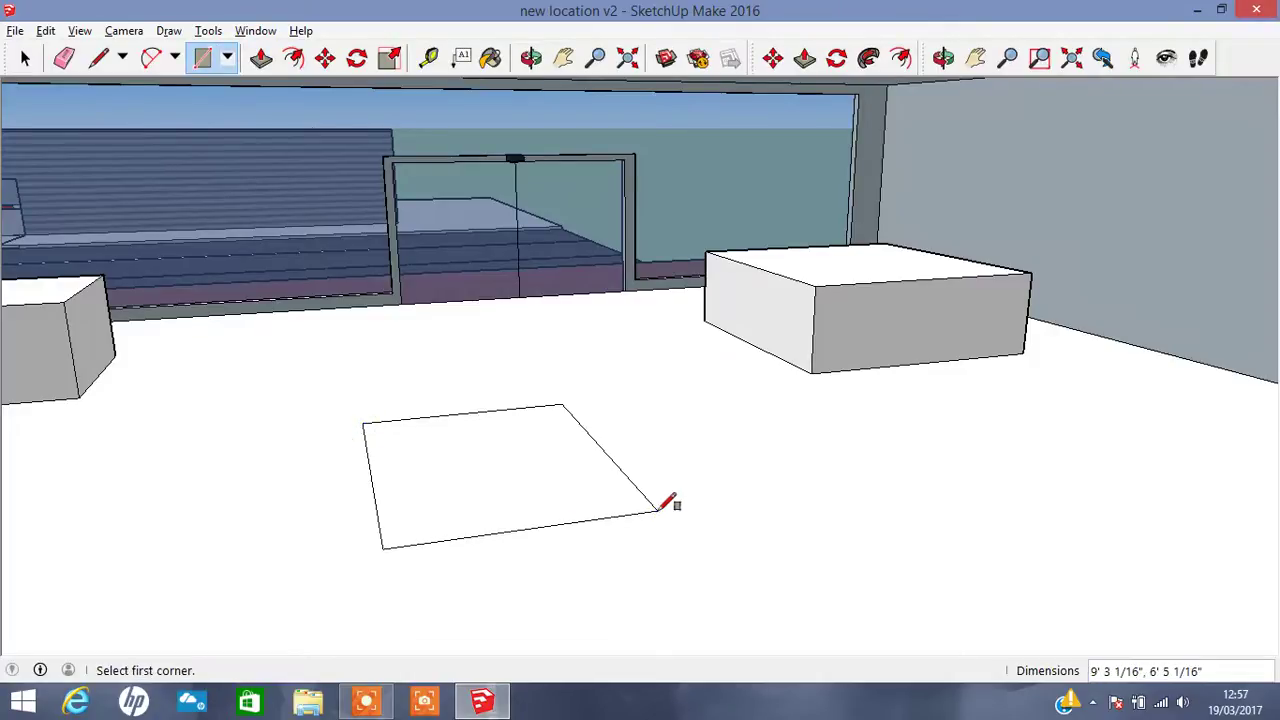
left_click(261, 60)
left_click(486, 505)
left_click(56, 296)
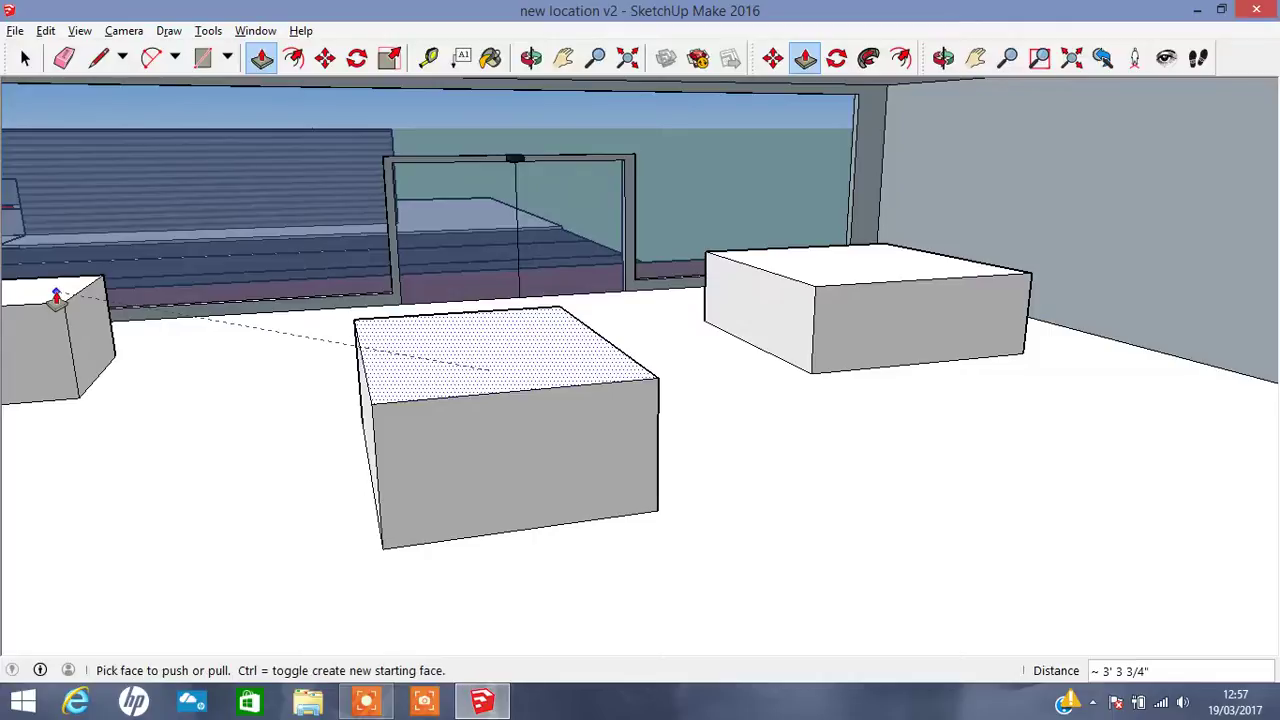
Draw a rectangle on the floor at left and raise it into a new box.
left_click(1166, 57)
left_click_drag(684, 508, 560, 420)
left_click(202, 57)
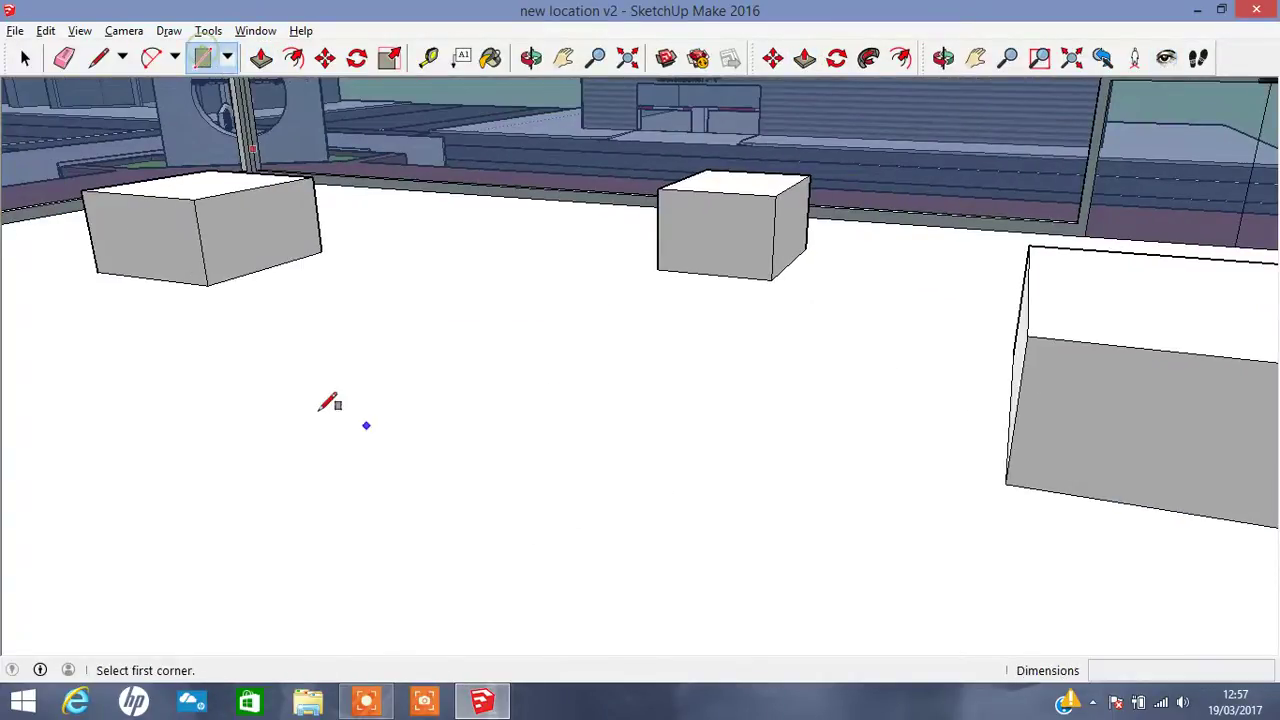
left_click(186, 336)
left_click(265, 471)
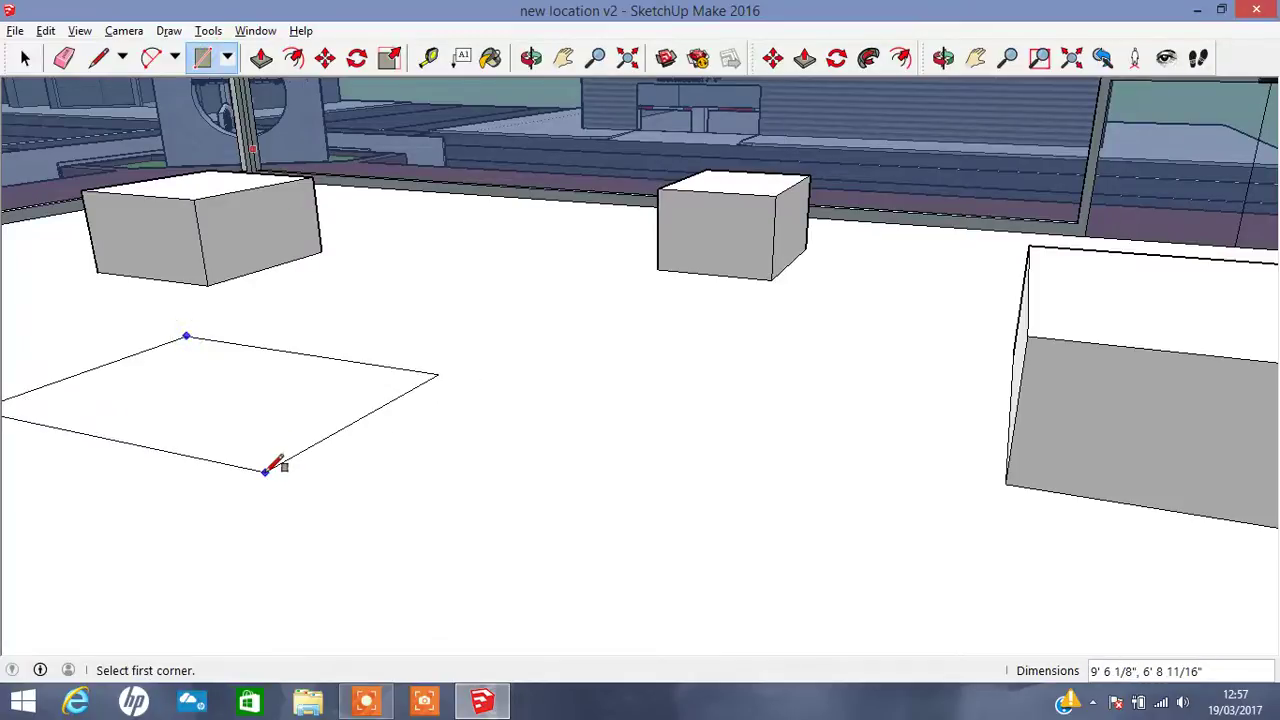
left_click(260, 57)
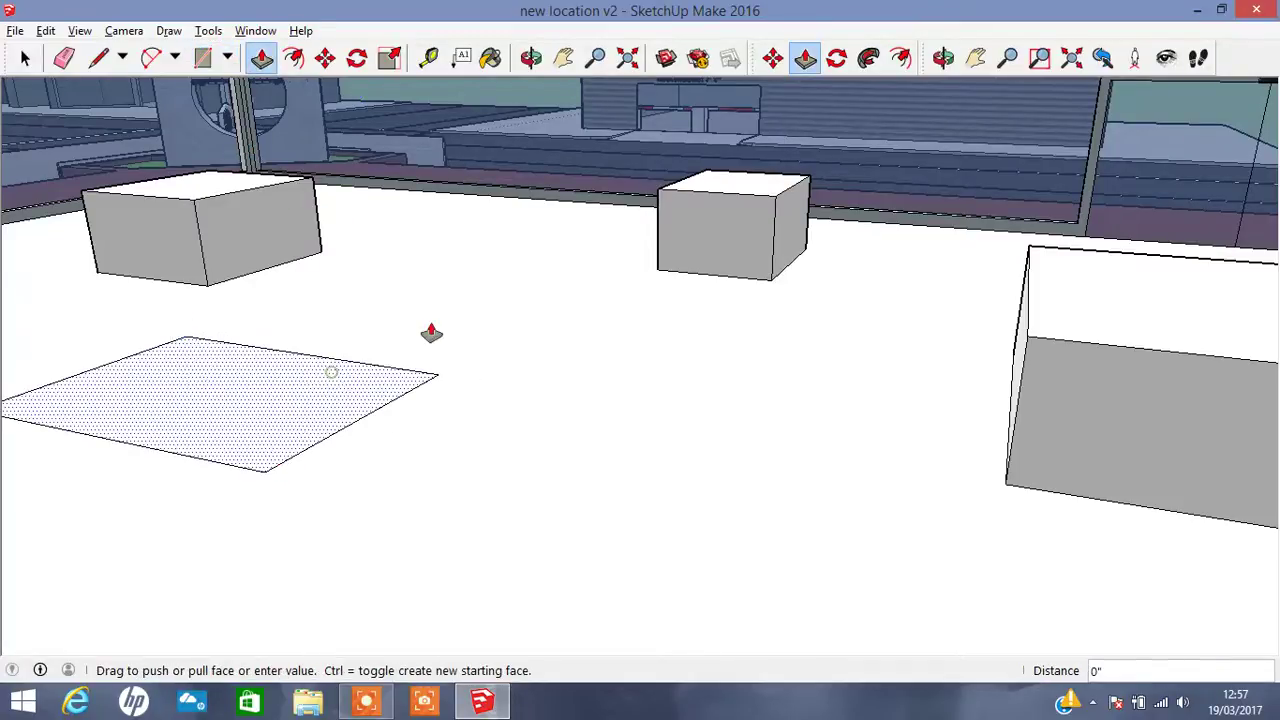
left_click(737, 189)
Undo the new box, its leftover rectangle, the large front box and an earlier face push.
left_click(531, 57)
mouse_move(1104, 442)
left_mouse_down()
mouse_move(651, 414)
mouse_move(491, 274)
mouse_move(663, 257)
left_mouse_up()
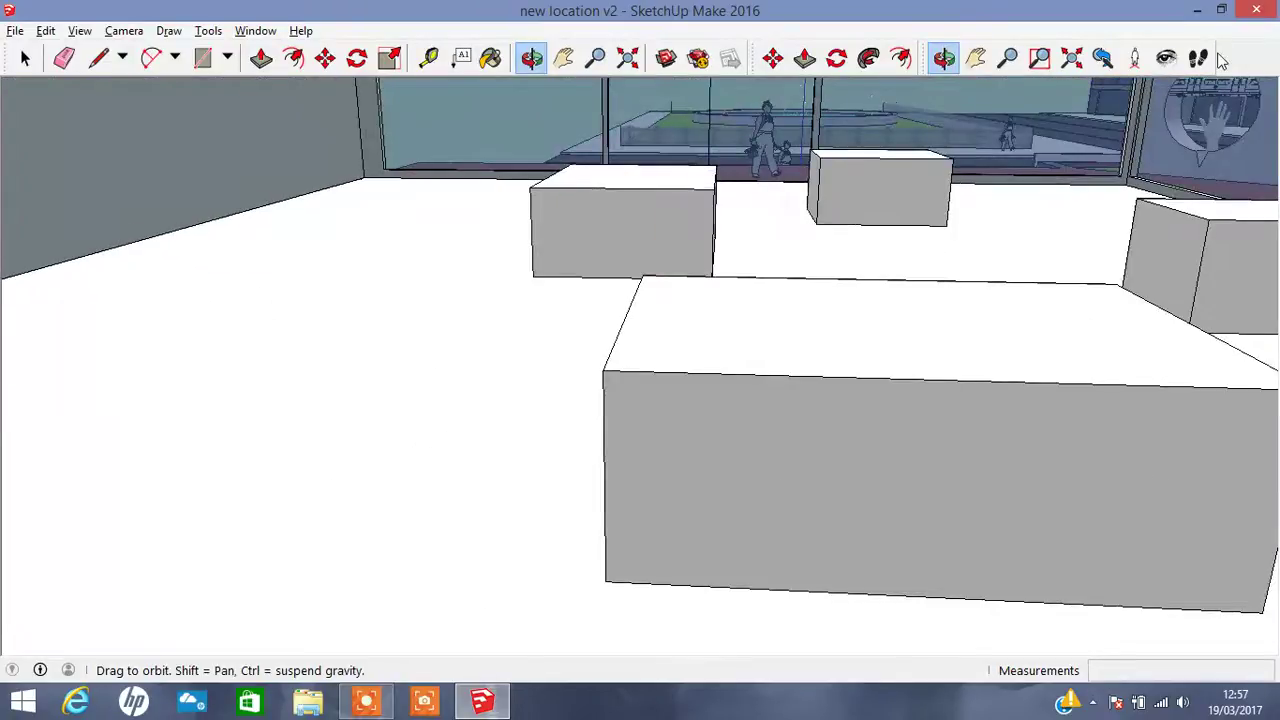
left_click(1166, 57)
mouse_move(1000, 150)
left_mouse_down()
mouse_move(763, 208)
mouse_move(1020, 317)
mouse_move(1273, 268)
left_mouse_up()
mouse_move(512, 360)
left_mouse_down()
mouse_move(500, 380)
mouse_move(389, 222)
left_mouse_up()
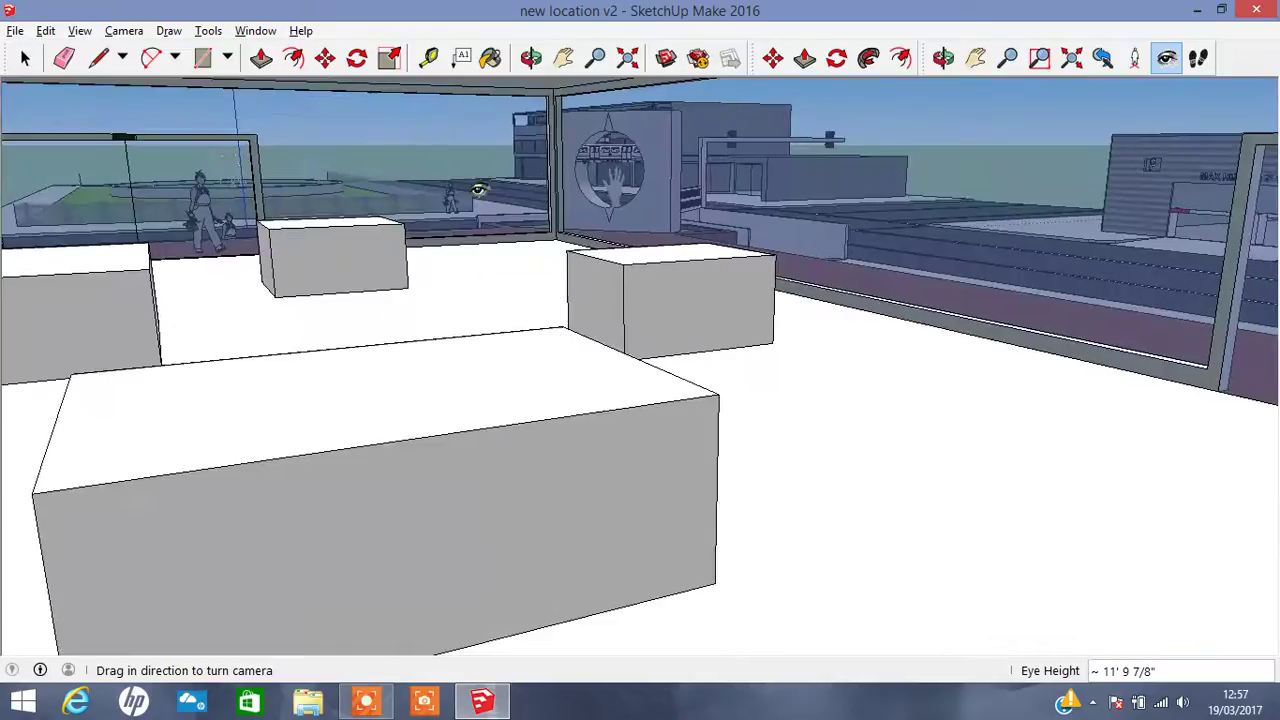
key("p")
key("ctrl+z")
key("ctrl+z")
key("ctrl+z")
key("ctrl+z")
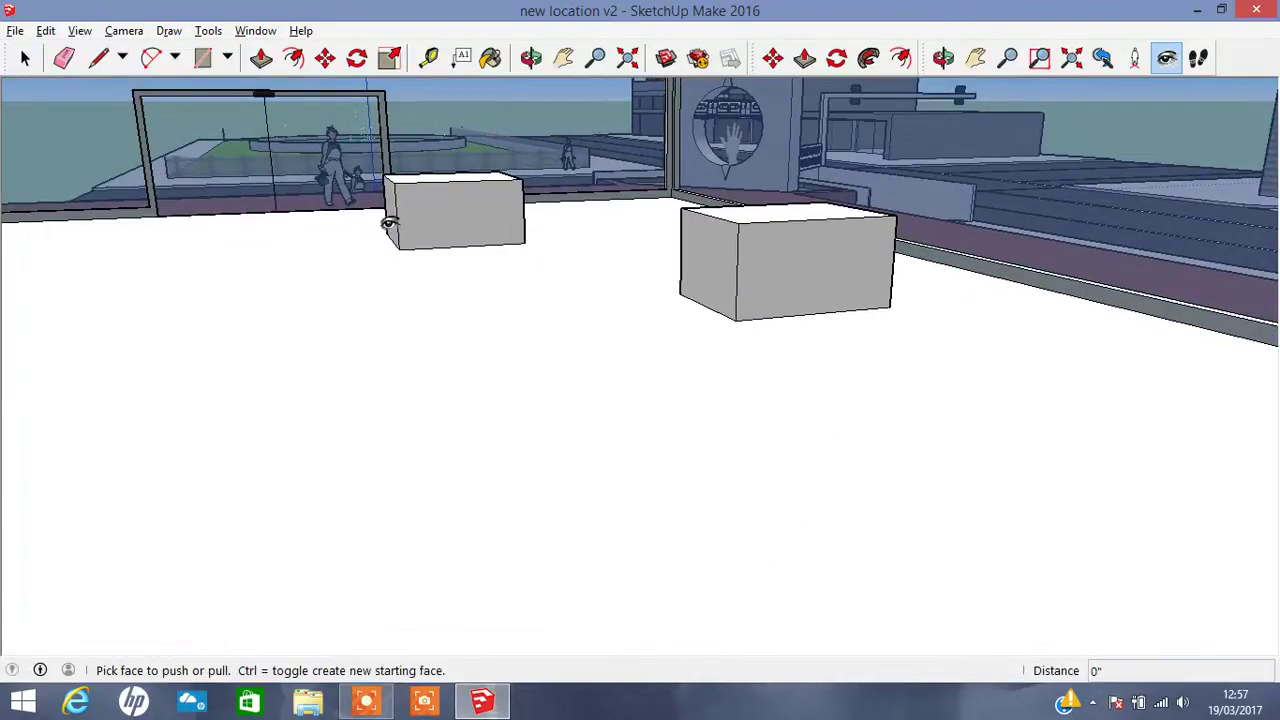
key("ctrl+z")
key("ctrl+z")
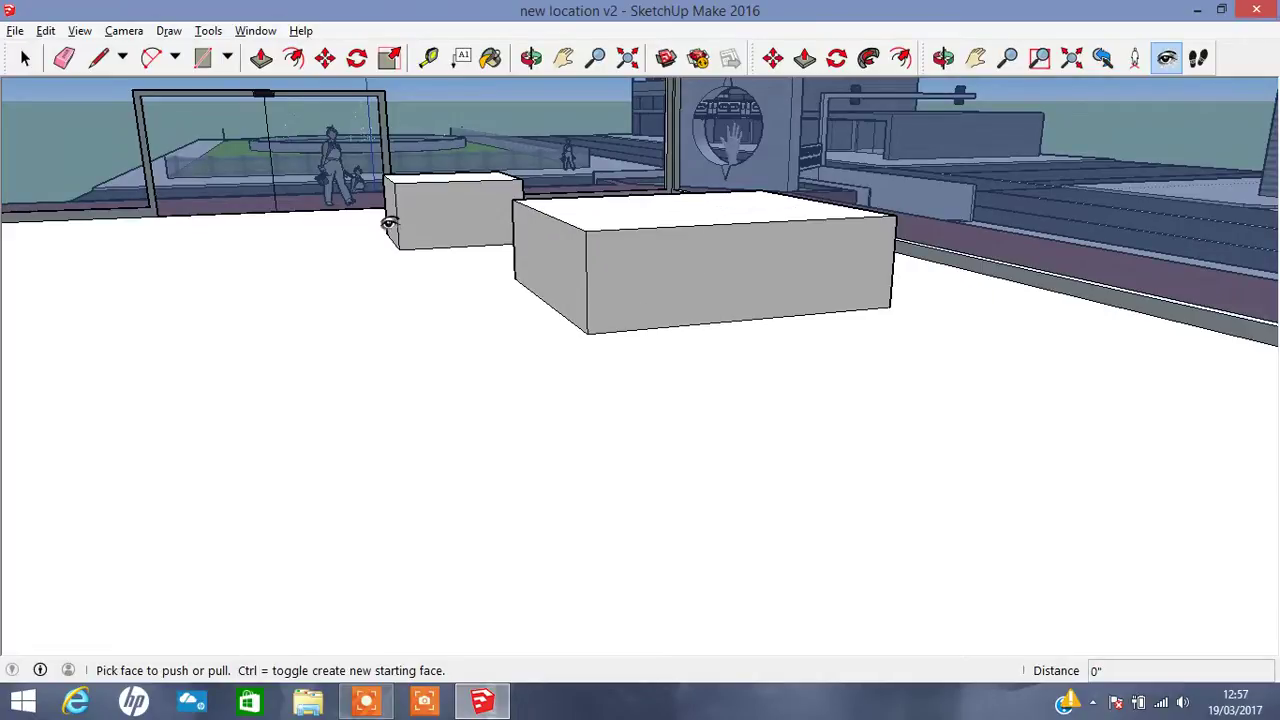
key("ctrl+z")
key("ctrl+z")
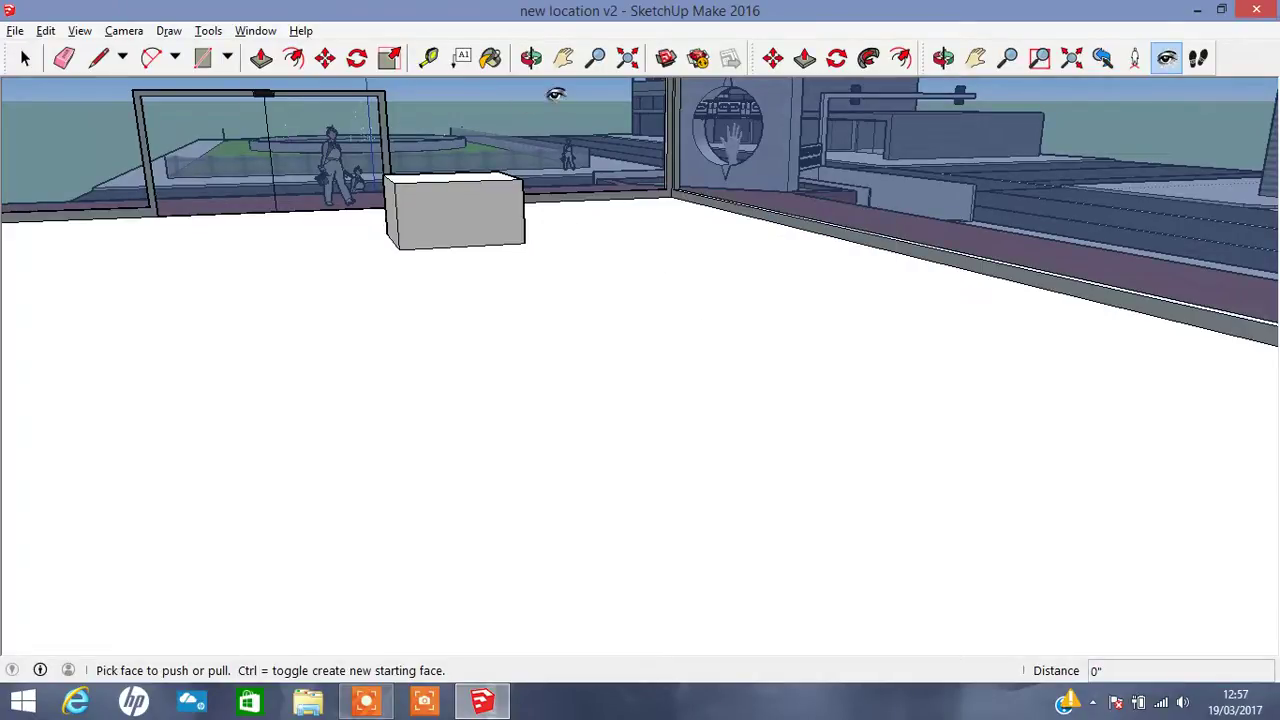
Redo the floor rectangle and its box extrusion.
left_click(563, 57)
left_click_drag(626, 208, 811, 204)
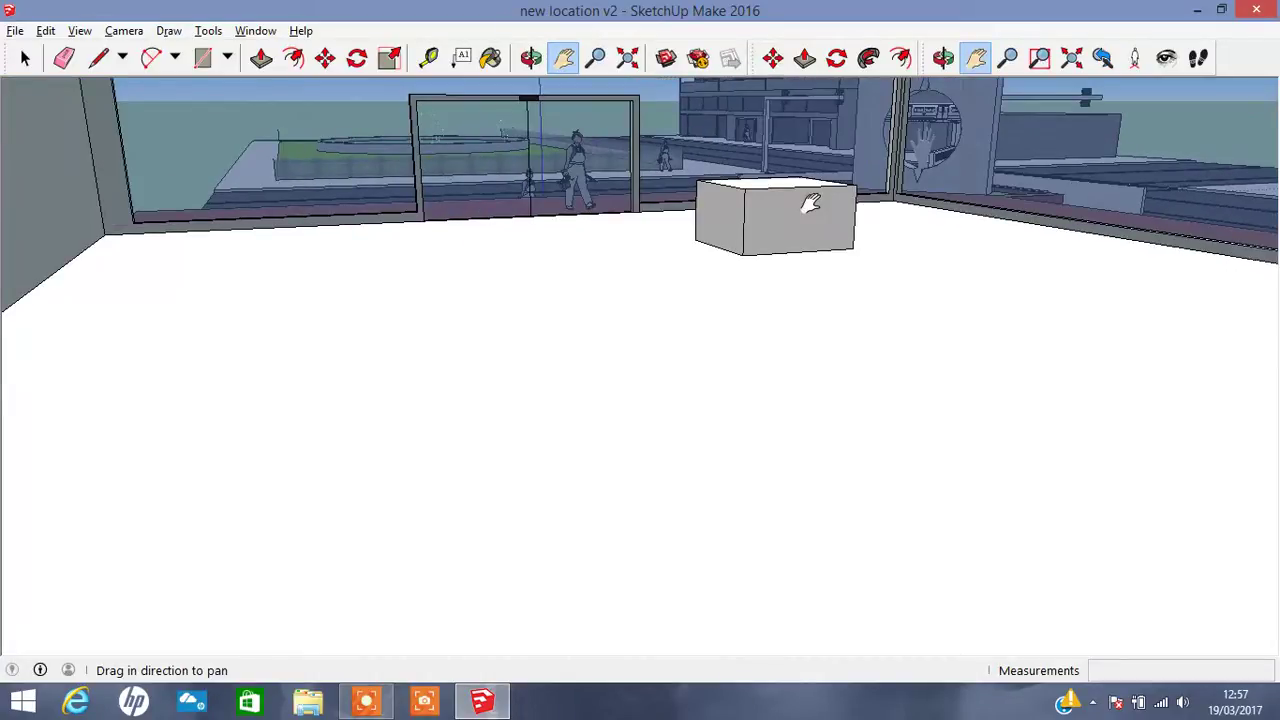
key("ctrl+y")
key("ctrl+y")
key("ctrl+y")
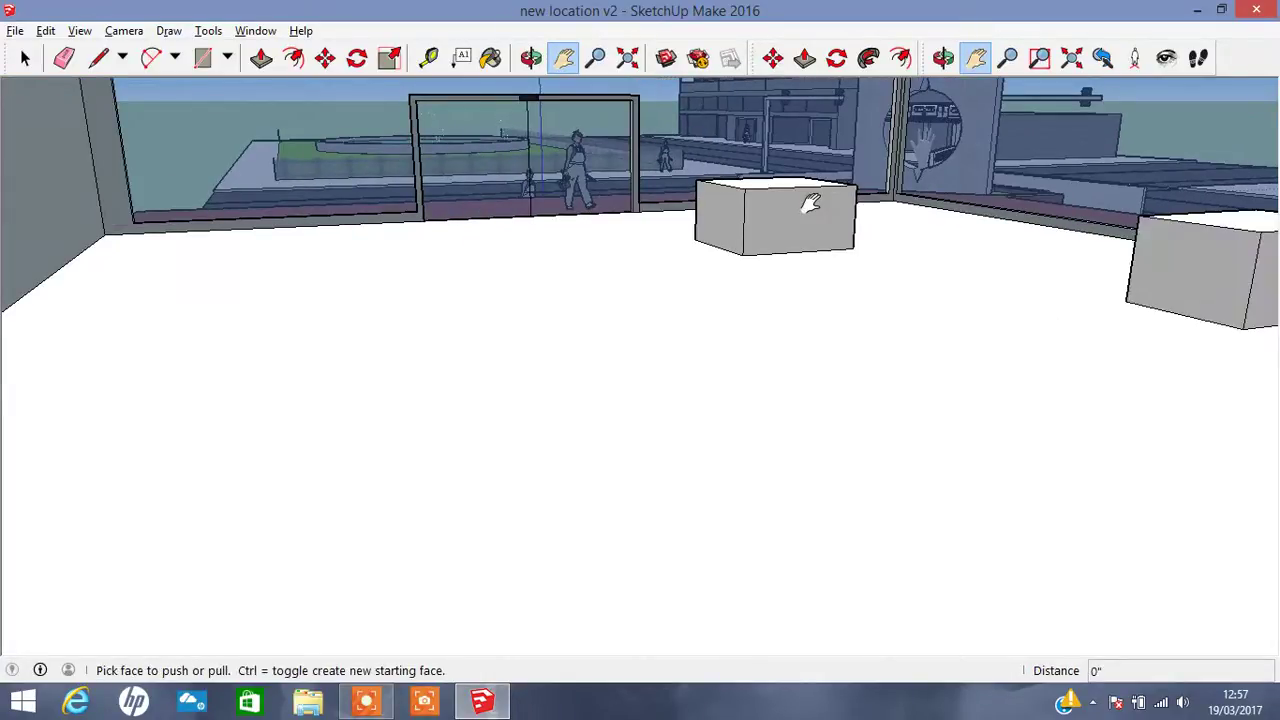
key("ctrl+y")
key("ctrl+y")
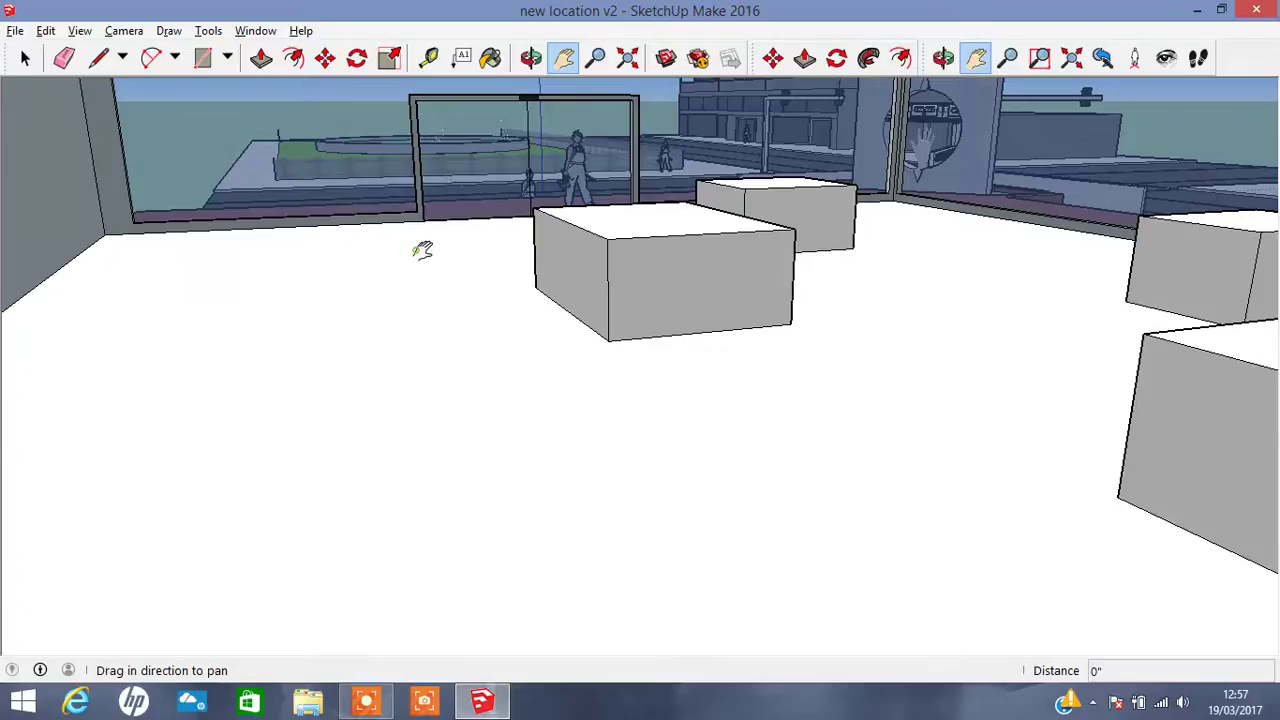
left_click_drag(422, 250, 560, 252)
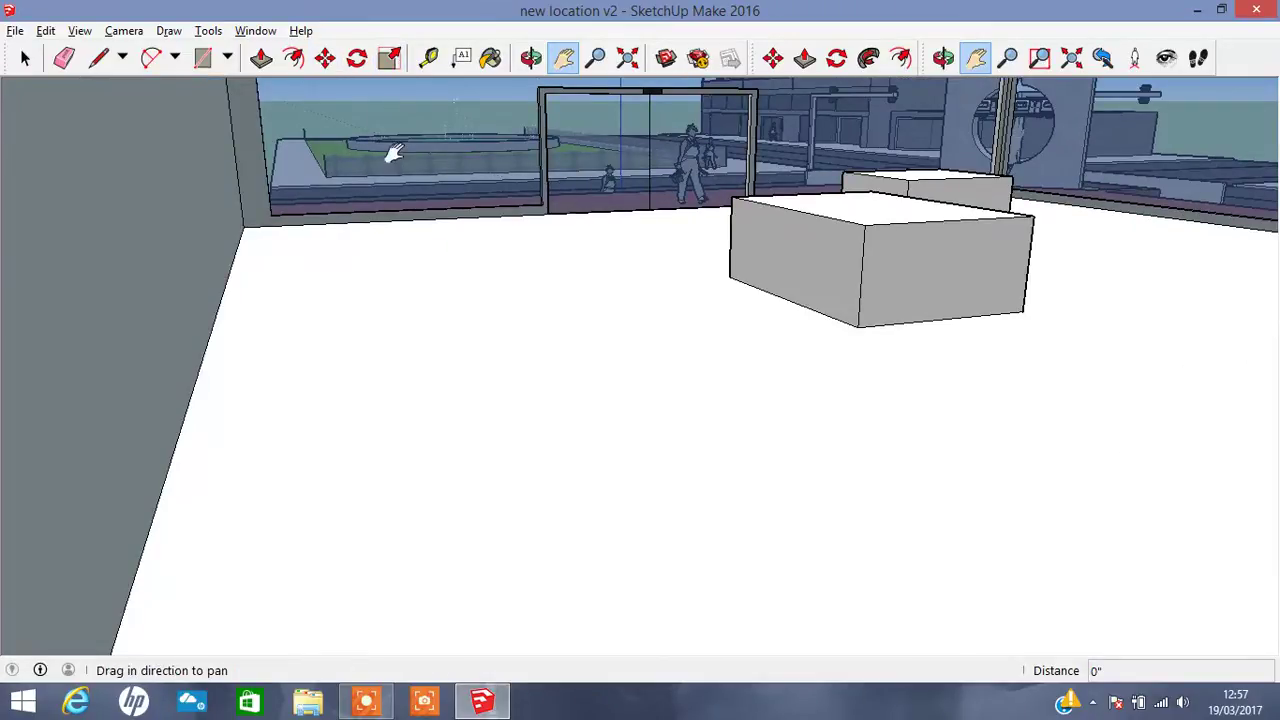
Draw a floor rectangle near the left wall and raise it about 3' 3" into a box.
left_click(208, 62)
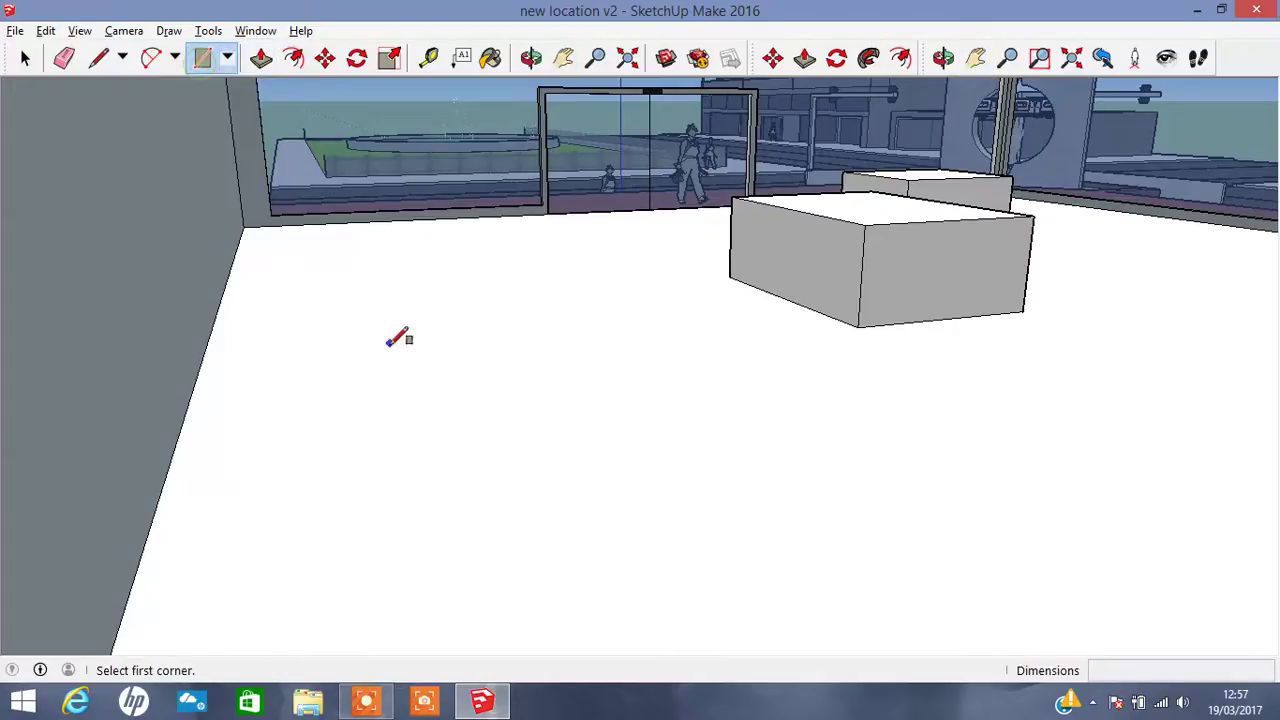
left_click(261, 408)
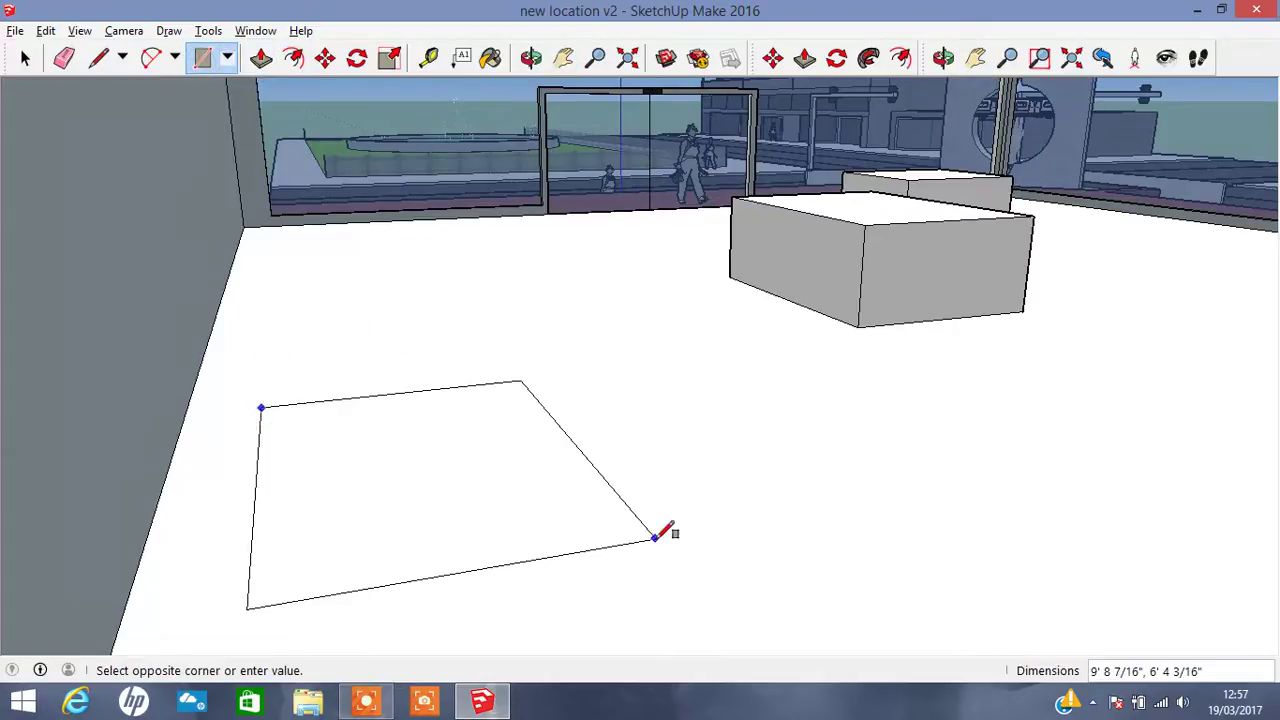
left_click(667, 507)
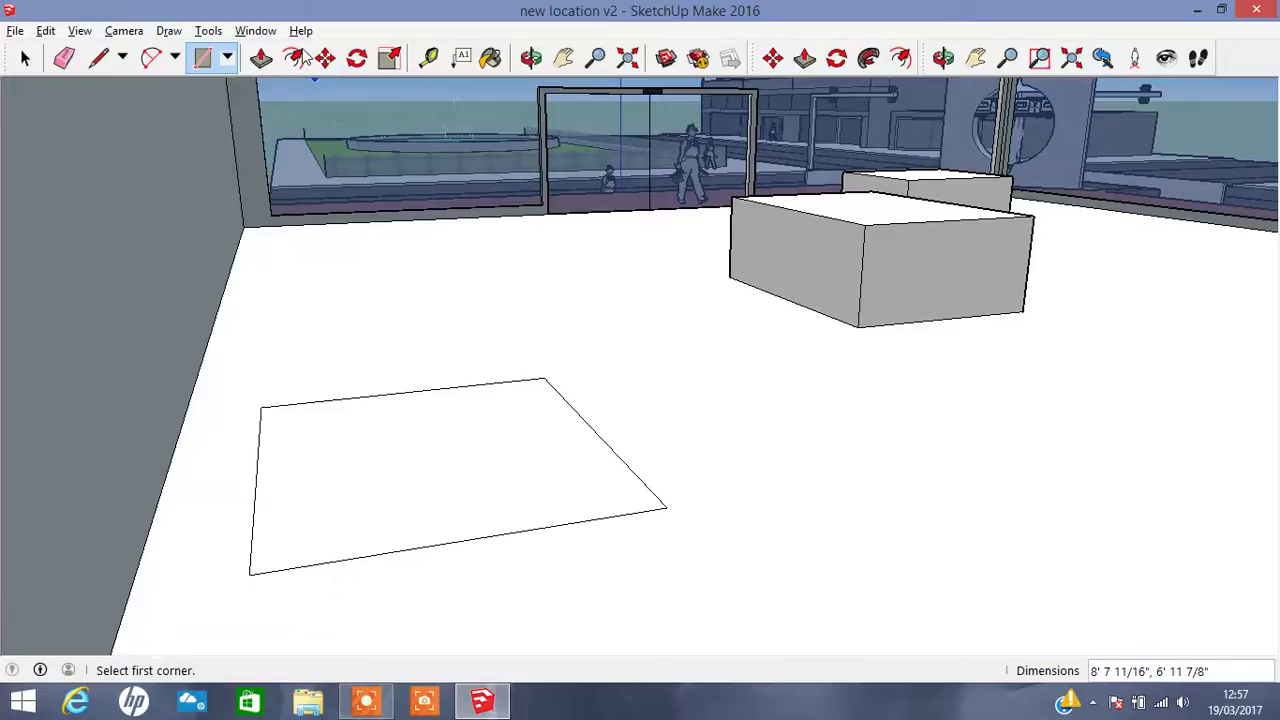
left_click(261, 58)
left_click(539, 463)
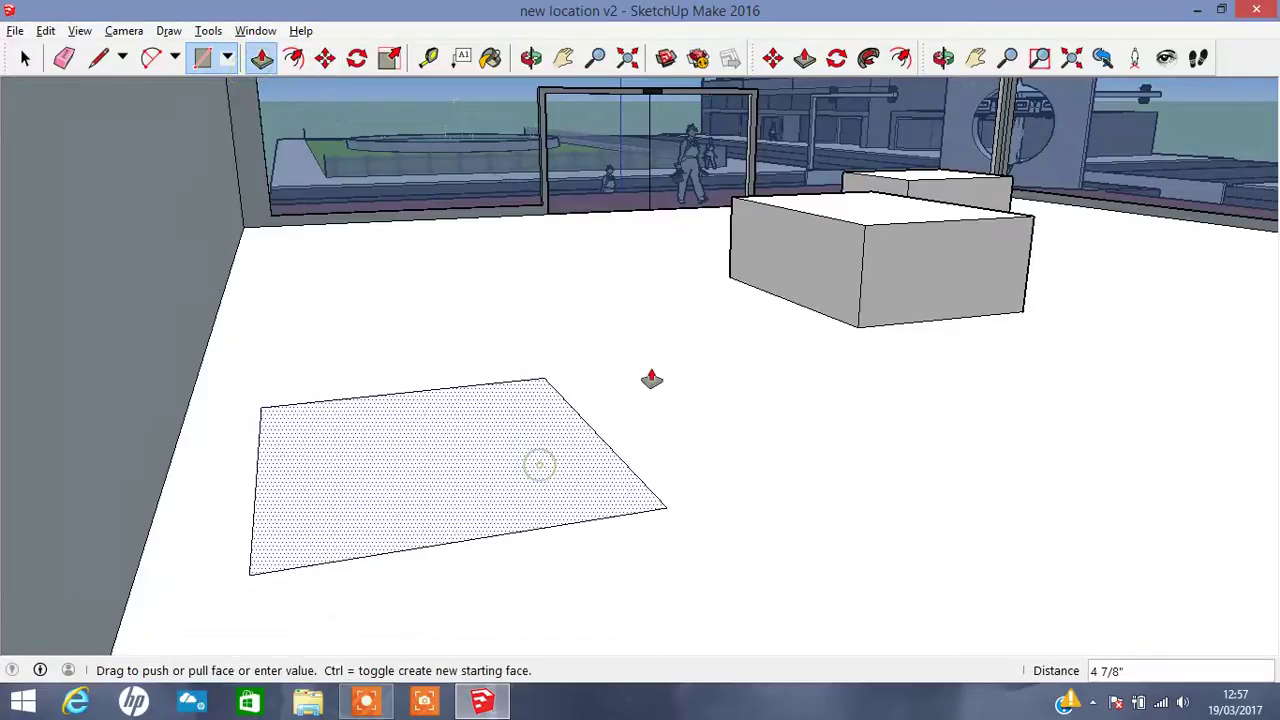
left_click(880, 210)
key("o")
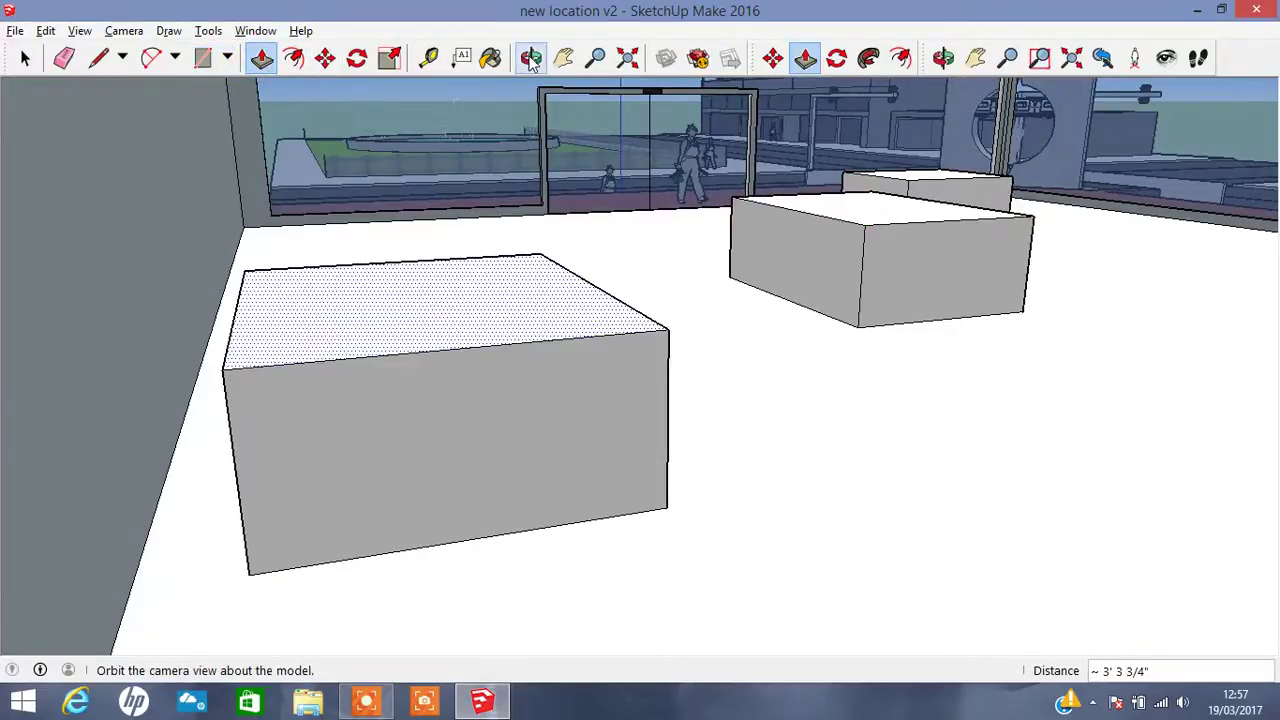
mouse_move(1017, 402)
left_mouse_down()
mouse_move(480, 474)
mouse_move(323, 397)
mouse_move(543, 326)
mouse_move(539, 310)
mouse_move(649, 300)
mouse_move(394, 209)
mouse_move(540, 237)
mouse_move(943, 229)
mouse_move(945, 399)
left_mouse_up()
mouse_move(1161, 396)
left_mouse_down()
mouse_move(637, 397)
mouse_move(359, 374)
mouse_move(543, 297)
mouse_move(394, 314)
mouse_move(451, 289)
mouse_move(479, 459)
mouse_move(371, 420)
mouse_move(697, 374)
mouse_move(540, 401)
mouse_move(1006, 434)
mouse_move(894, 463)
mouse_move(788, 374)
mouse_move(997, 300)
left_mouse_up()
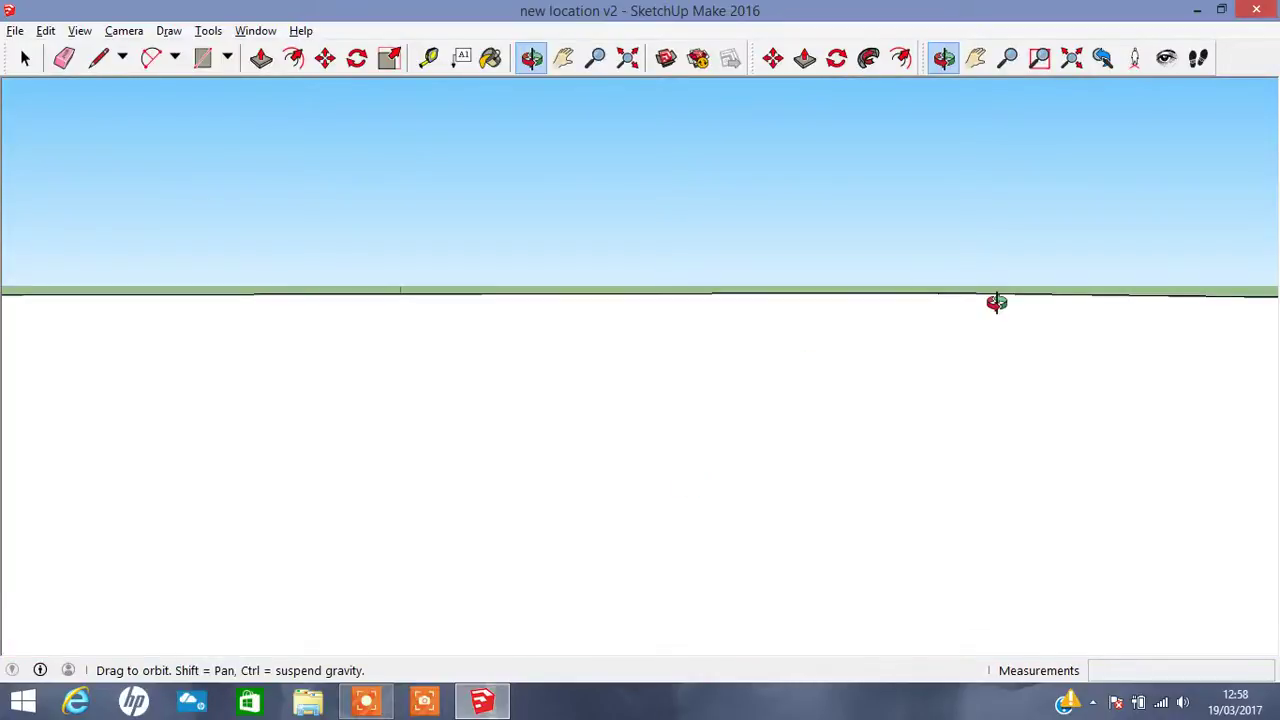
Draw a thin rectangle at the back wall's floor edge and extrude it out from the wall.
left_click(563, 57)
mouse_move(640, 277)
left_mouse_down()
mouse_move(531, 228)
mouse_move(171, 194)
left_mouse_up()
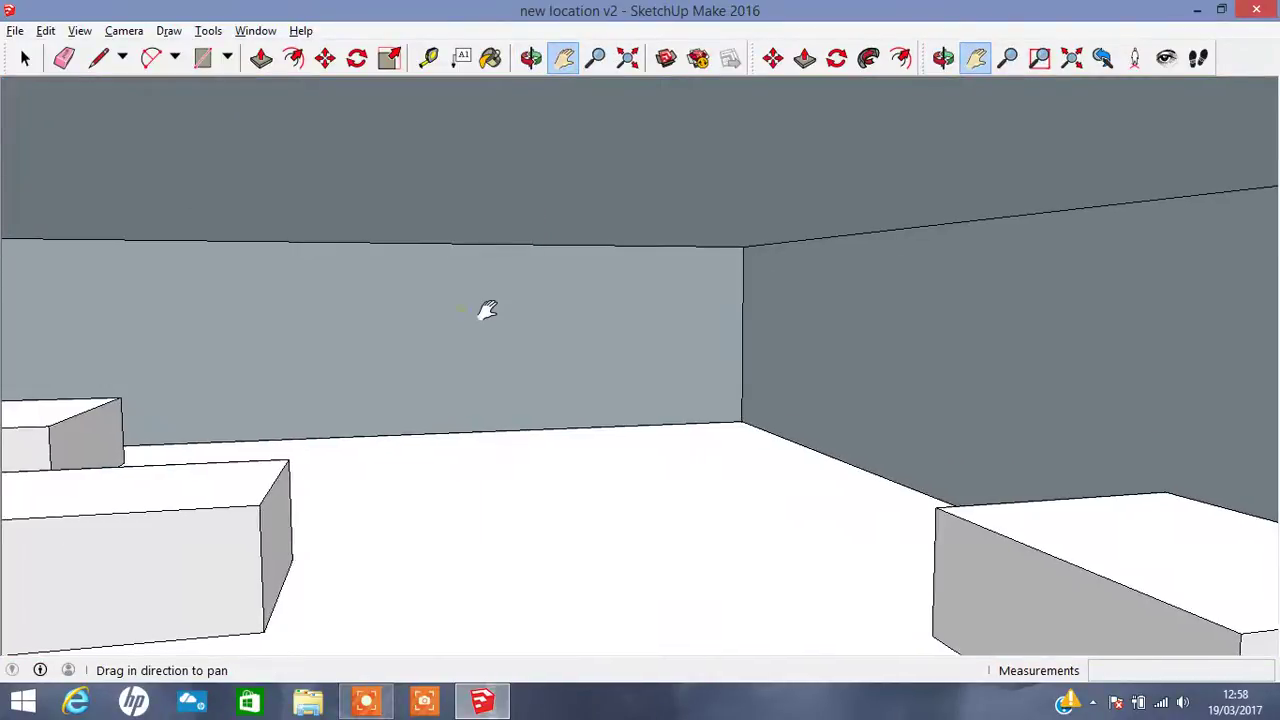
left_click_drag(486, 309, 342, 422)
scroll(345, 430, "up", 3)
scroll(345, 430, "up", 1)
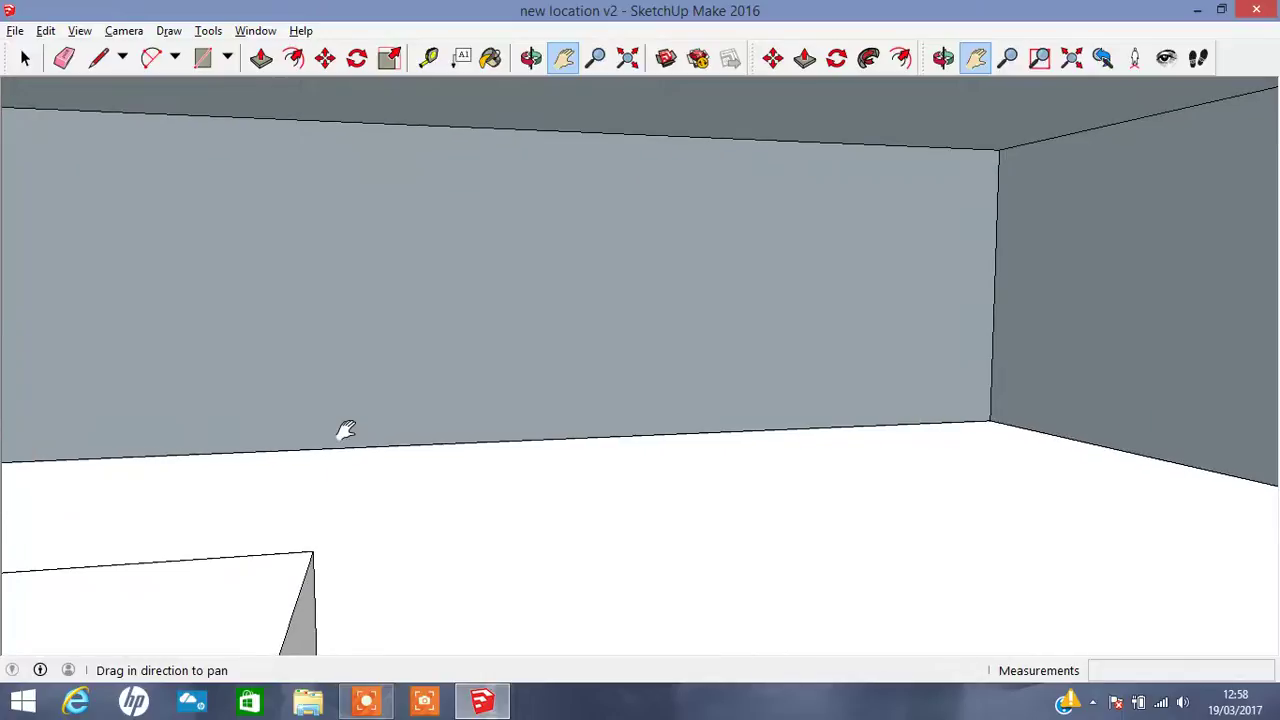
left_click(198, 62)
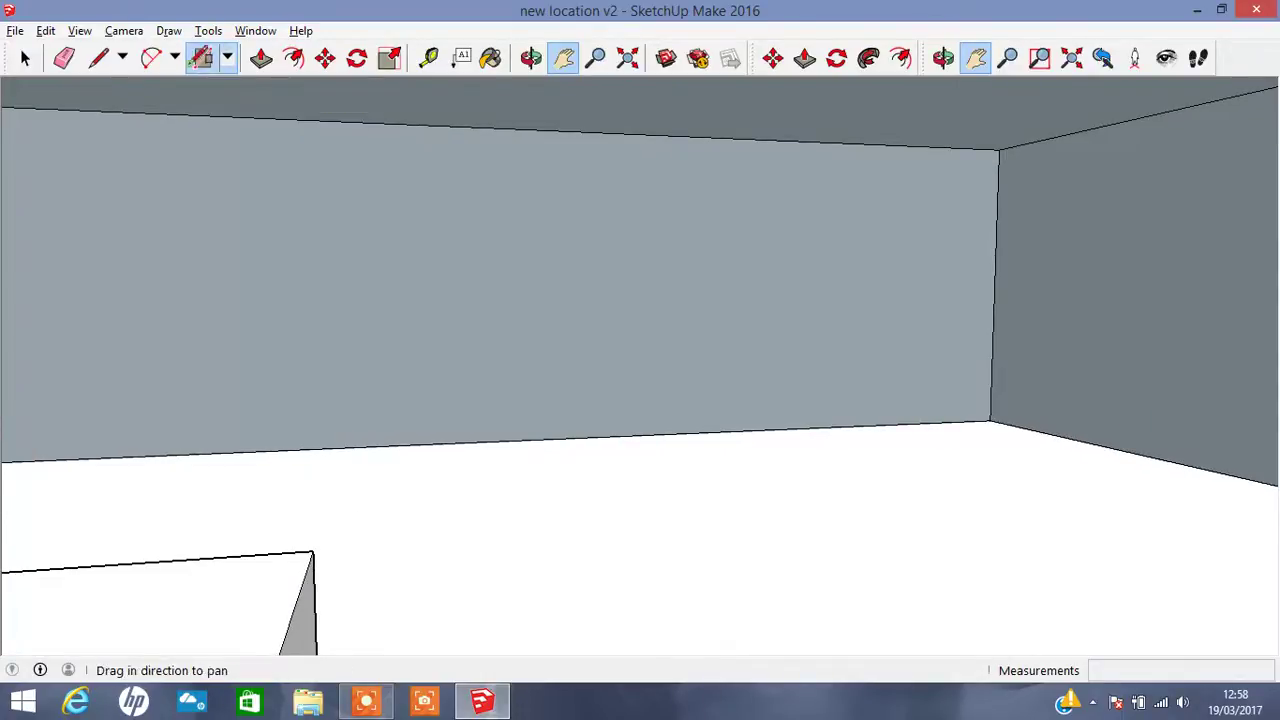
left_click(384, 446)
left_click(353, 337)
left_click(261, 57)
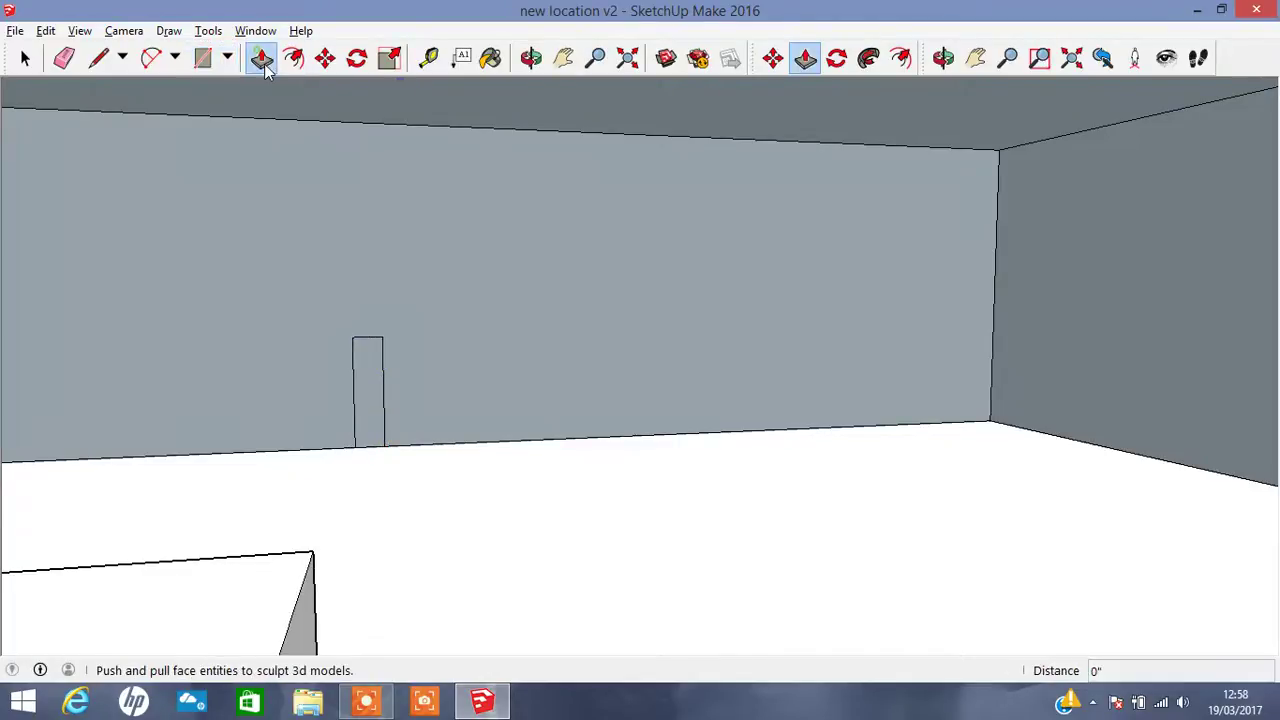
left_click(366, 430)
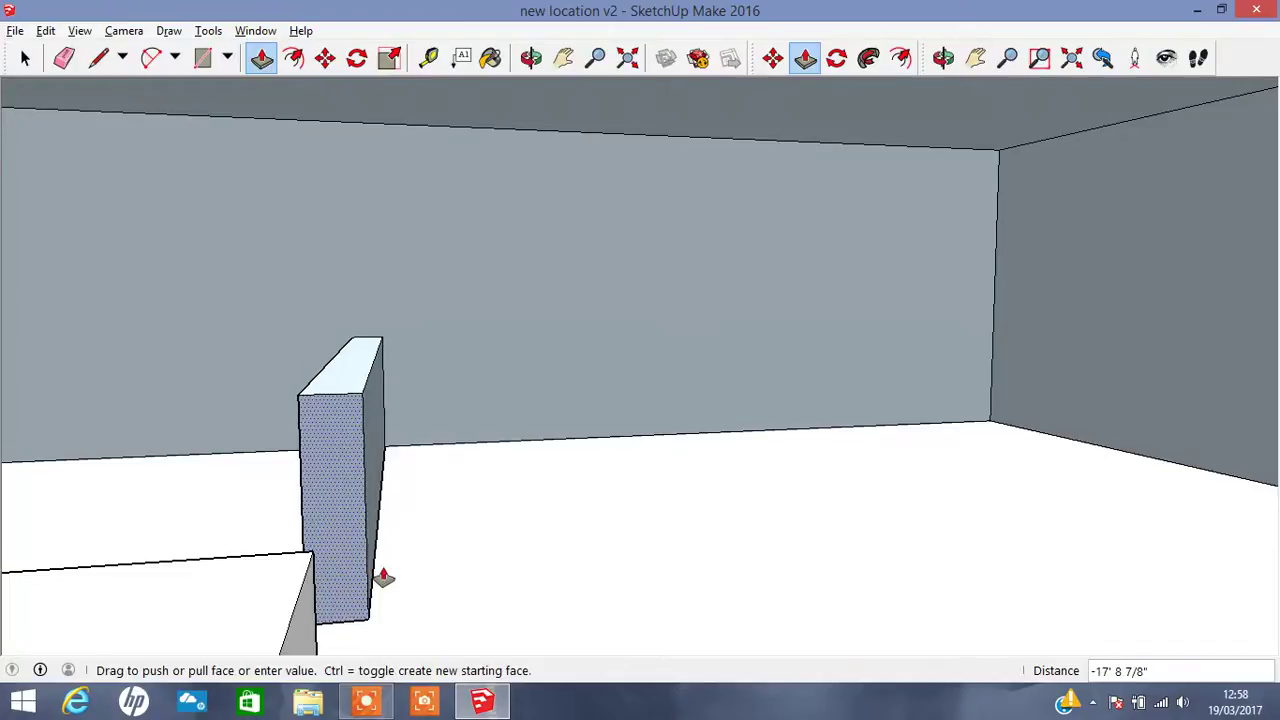
left_click(380, 580)
Undo that extrusion and stretch the slab sideways into a long, thin wall.
left_click(528, 57)
mouse_move(343, 514)
left_mouse_down()
mouse_move(120, 571)
mouse_move(637, 461)
mouse_move(813, 440)
left_mouse_up()
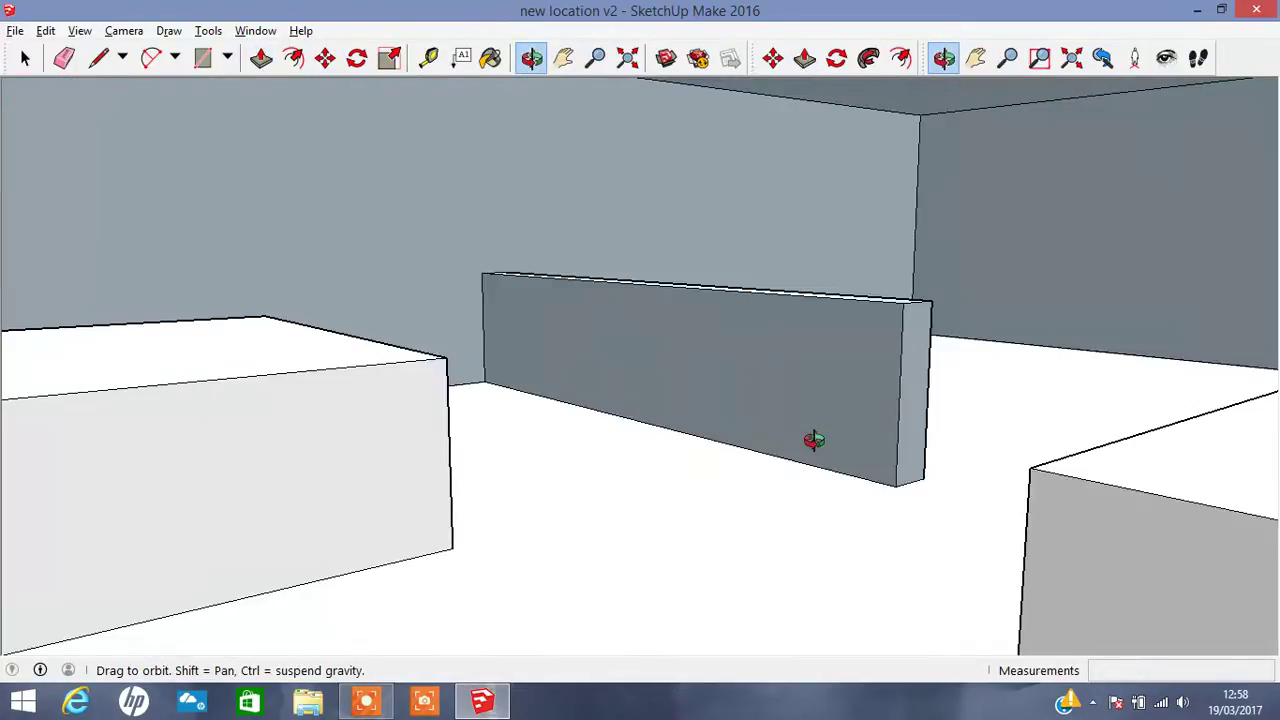
key("ctrl+z")
left_click(257, 62)
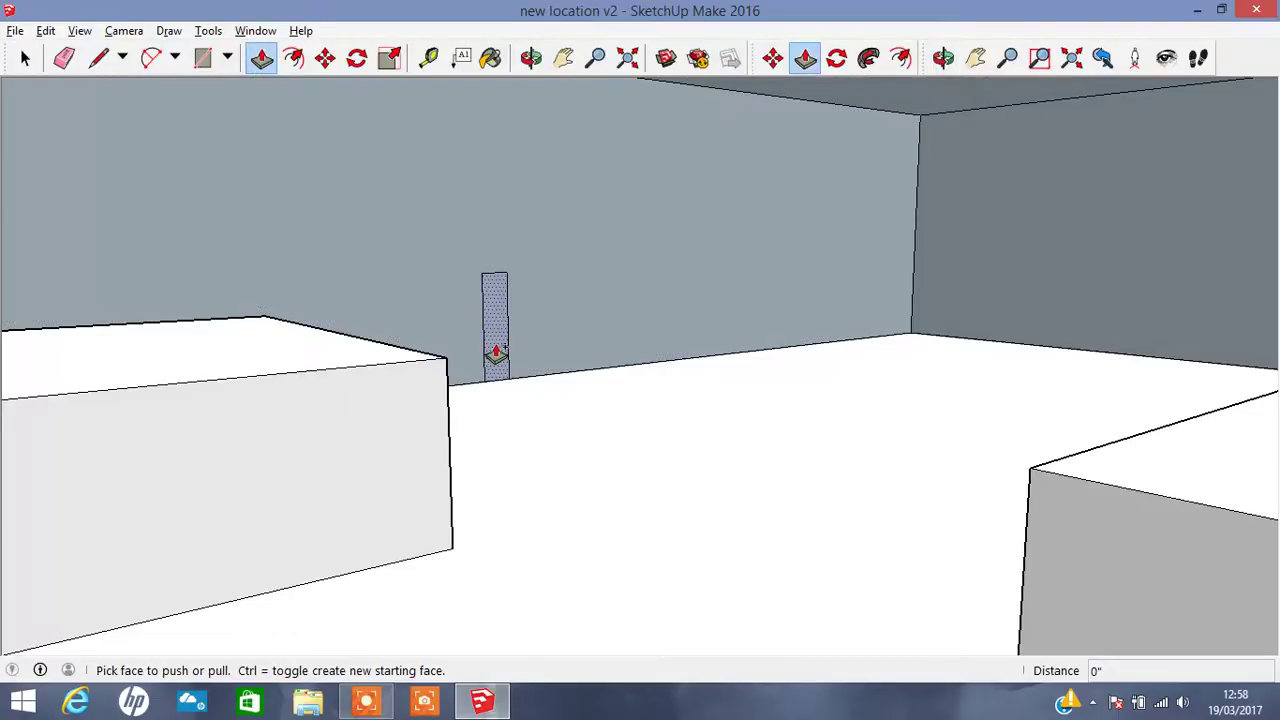
left_click(496, 354)
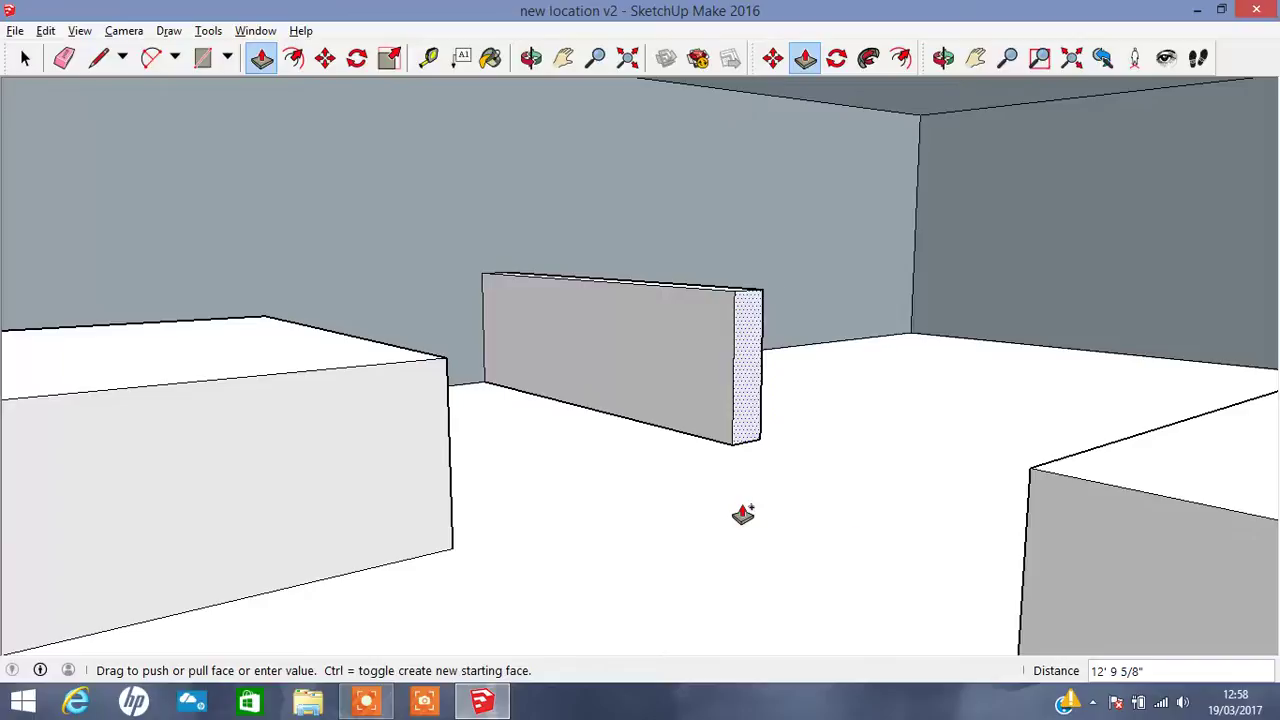
left_click(886, 472)
left_click(531, 57)
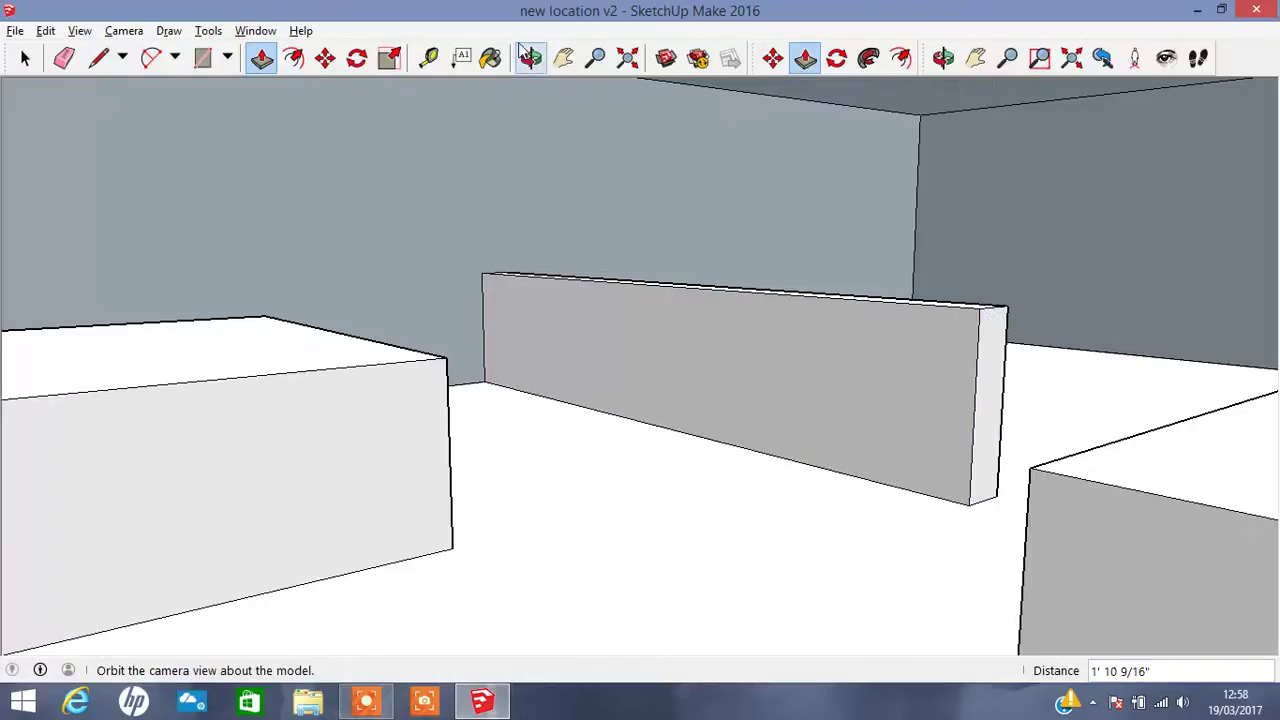
mouse_move(886, 246)
left_mouse_down()
mouse_move(461, 308)
mouse_move(329, 286)
left_mouse_up()
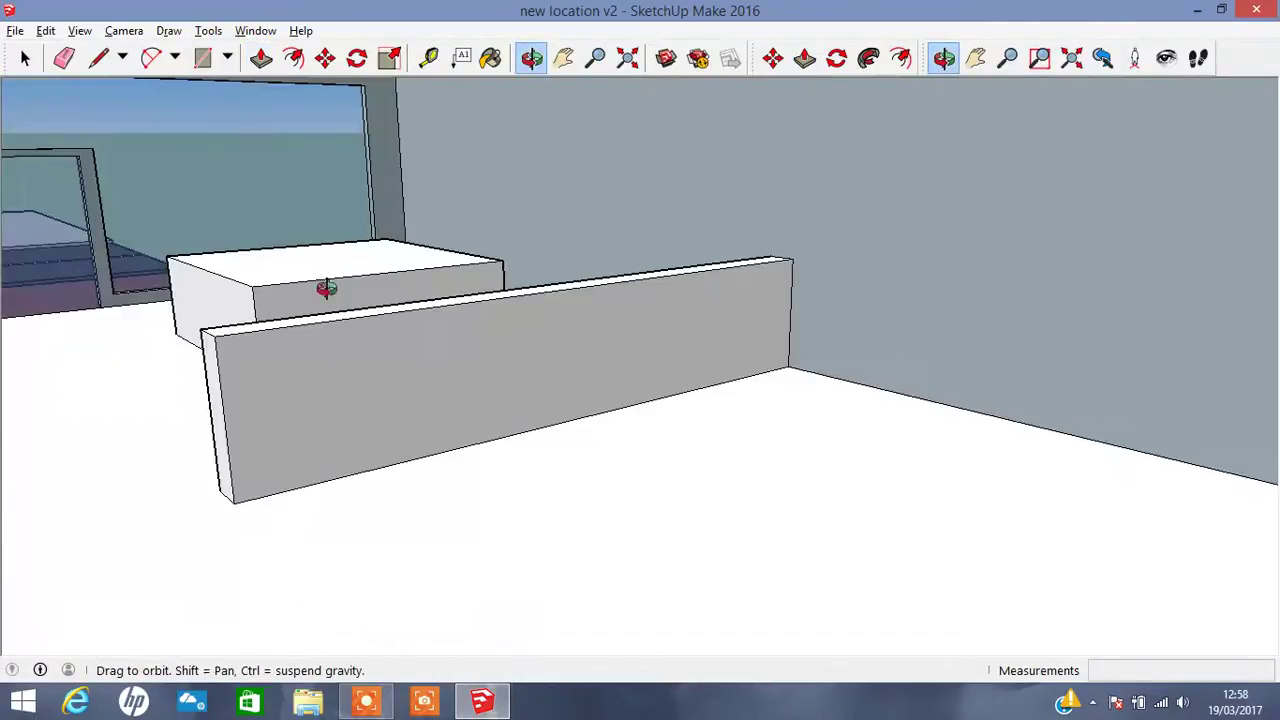
left_click(202, 57)
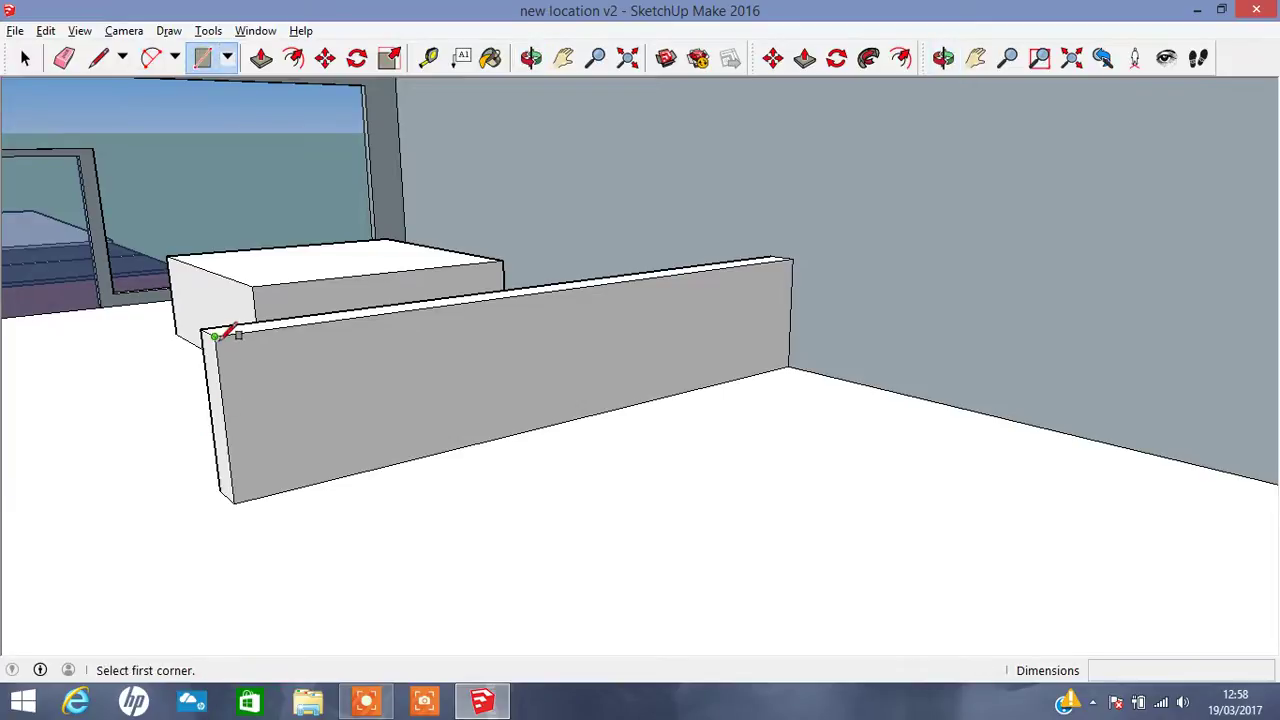
Draw a thin rectangle on the wall's end face and extend it into a perpendicular arm.
left_click(216, 336)
left_click(251, 497)
left_click(261, 57)
left_click(234, 394)
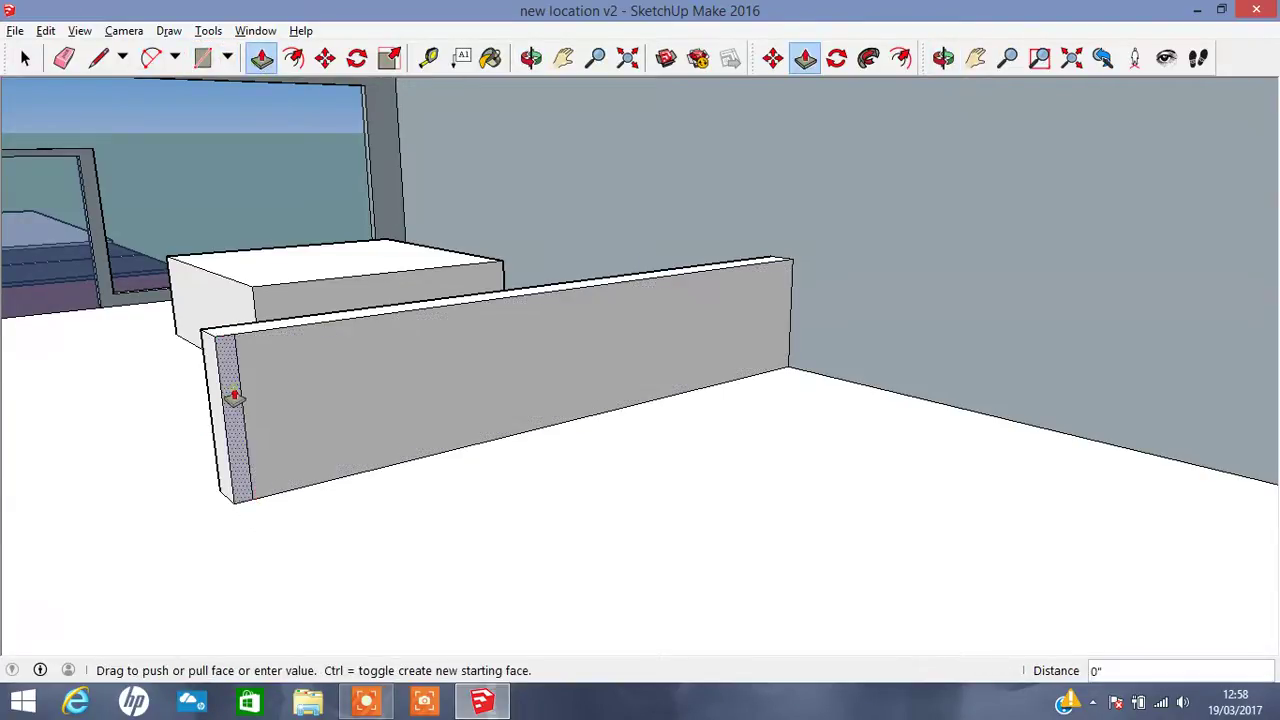
left_click(394, 491)
Thicken the new arm slightly and pull out a protruding ledge along its side.
left_click(394, 491)
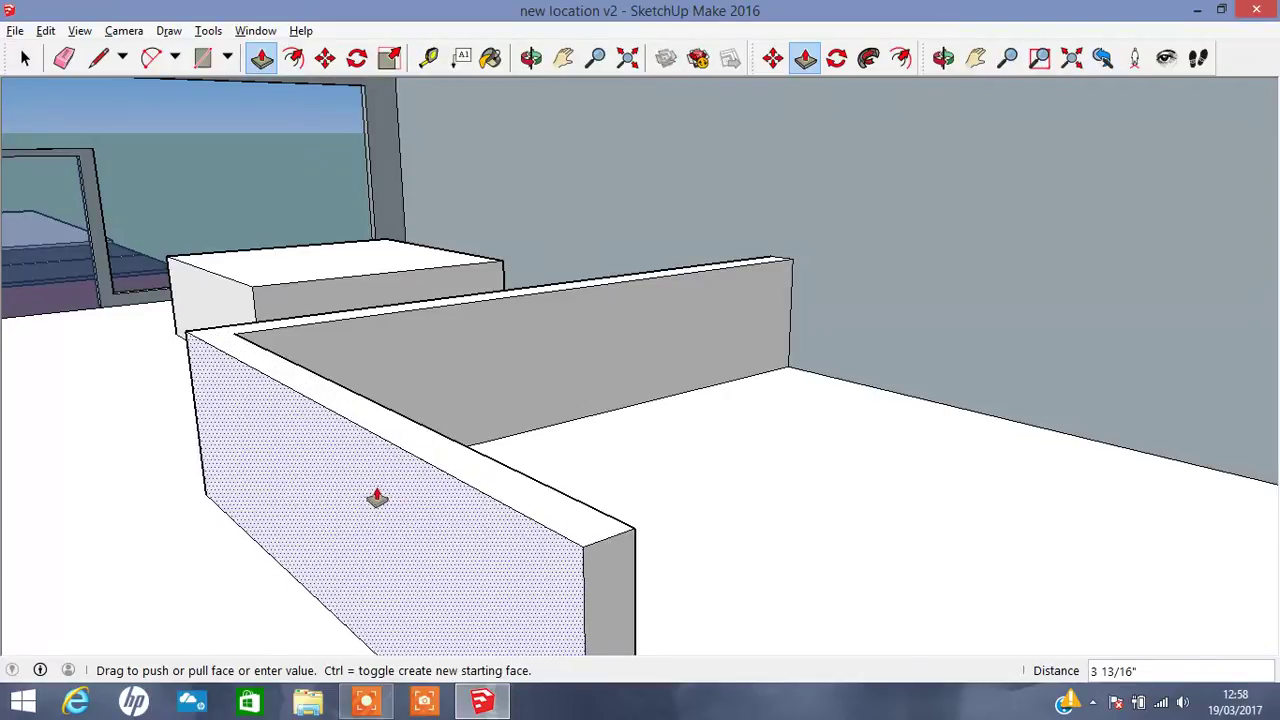
left_click(576, 550)
left_click(576, 550)
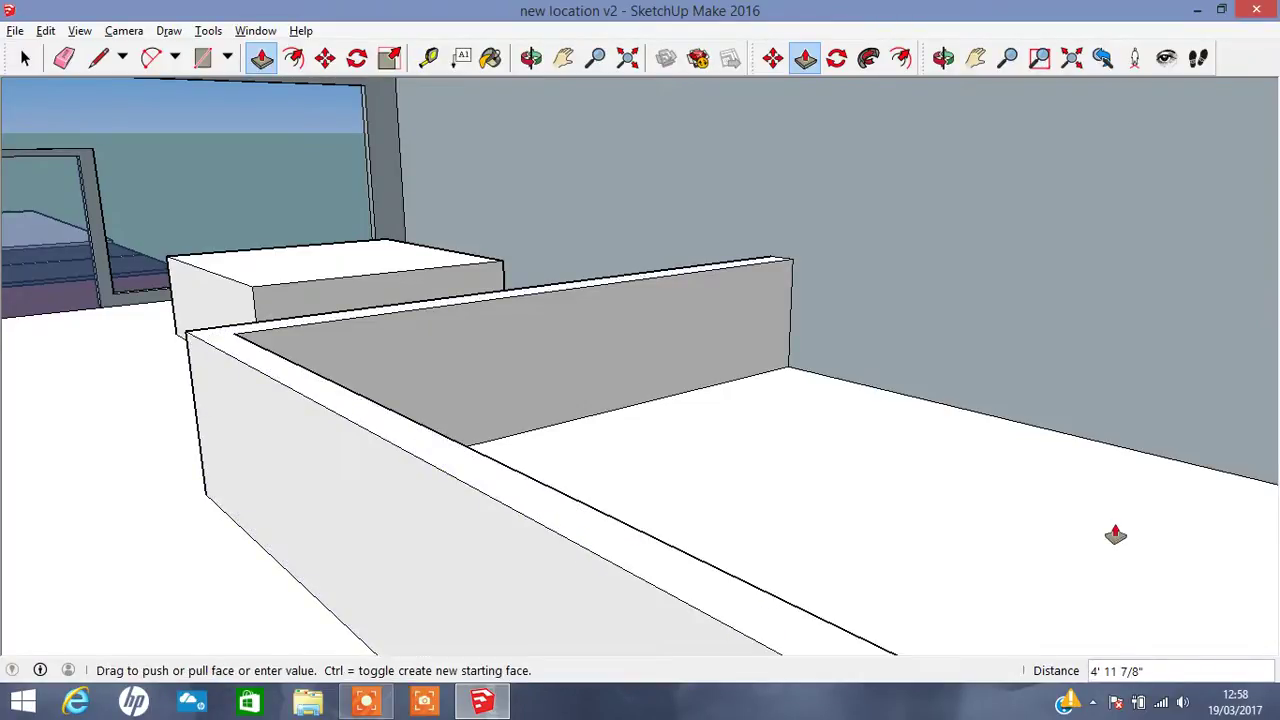
left_click(1132, 588)
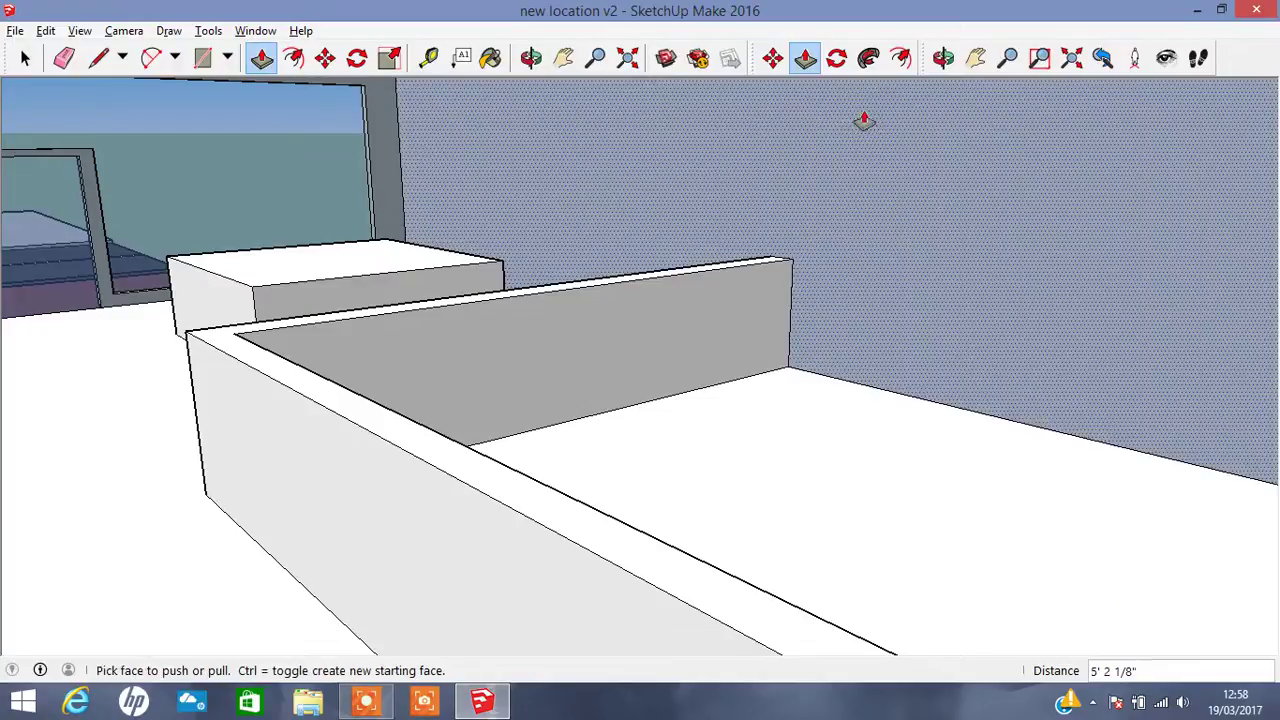
Pull the grey wall face outward, then undo that accidental pull.
left_click(563, 57)
mouse_move(800, 314)
left_mouse_down()
mouse_move(737, 206)
mouse_move(724, 206)
left_mouse_up()
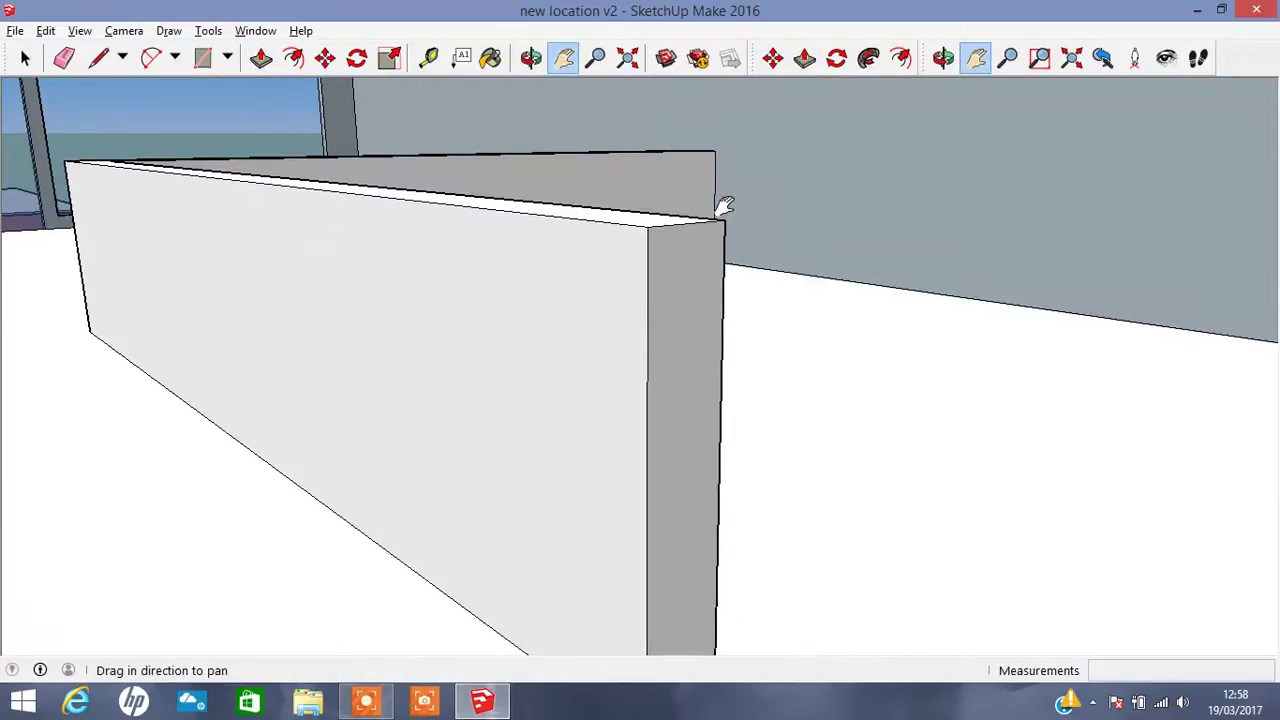
left_click_drag(569, 377, 471, 314)
scroll(470, 312, "up", 5)
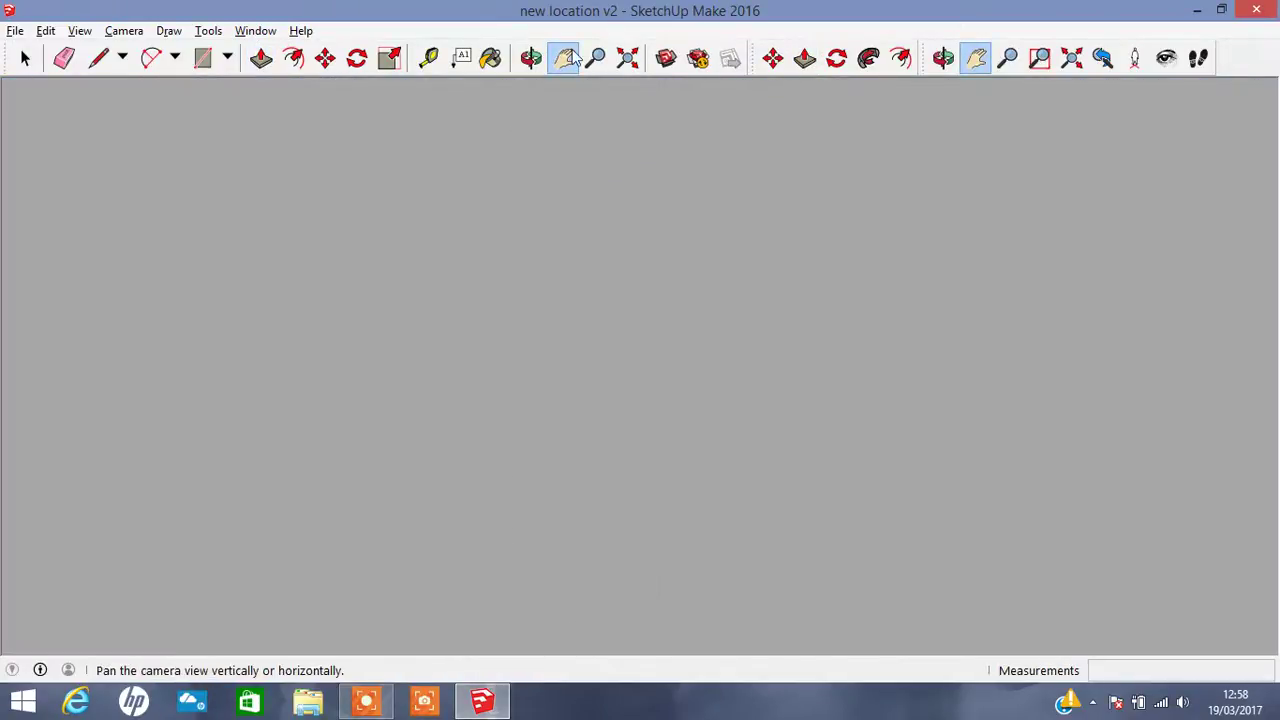
left_click(531, 57)
mouse_move(517, 375)
left_mouse_down()
mouse_move(848, 369)
mouse_move(892, 322)
left_mouse_up()
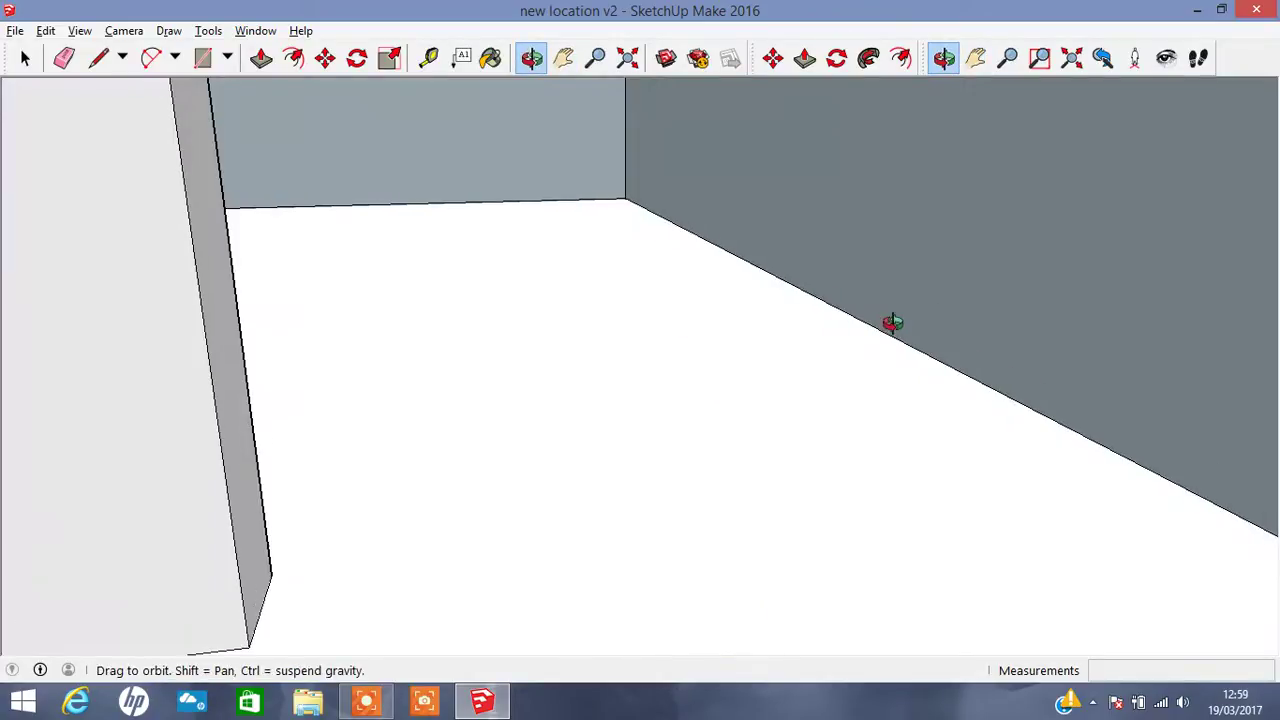
left_click(261, 57)
mouse_move(211, 251)
left_mouse_down()
mouse_move(779, 307)
mouse_move(971, 209)
mouse_move(999, 216)
left_mouse_up()
left_click(999, 216)
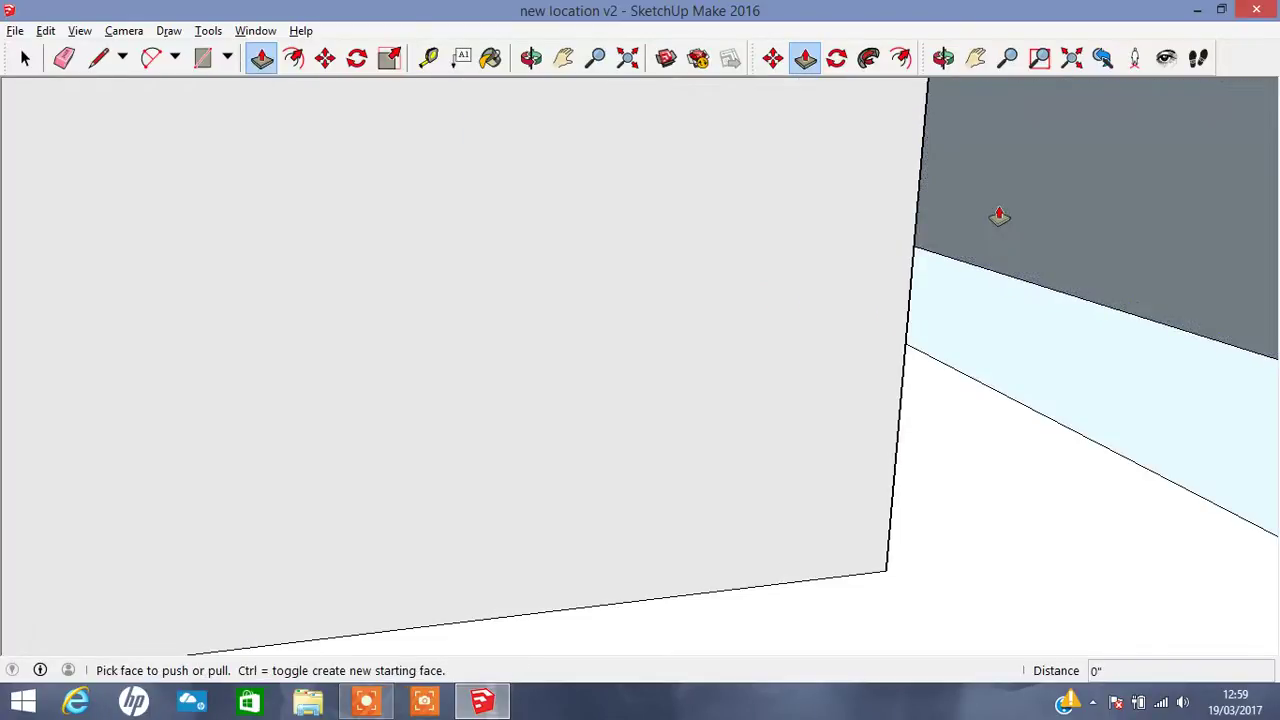
key("ctrl+z")
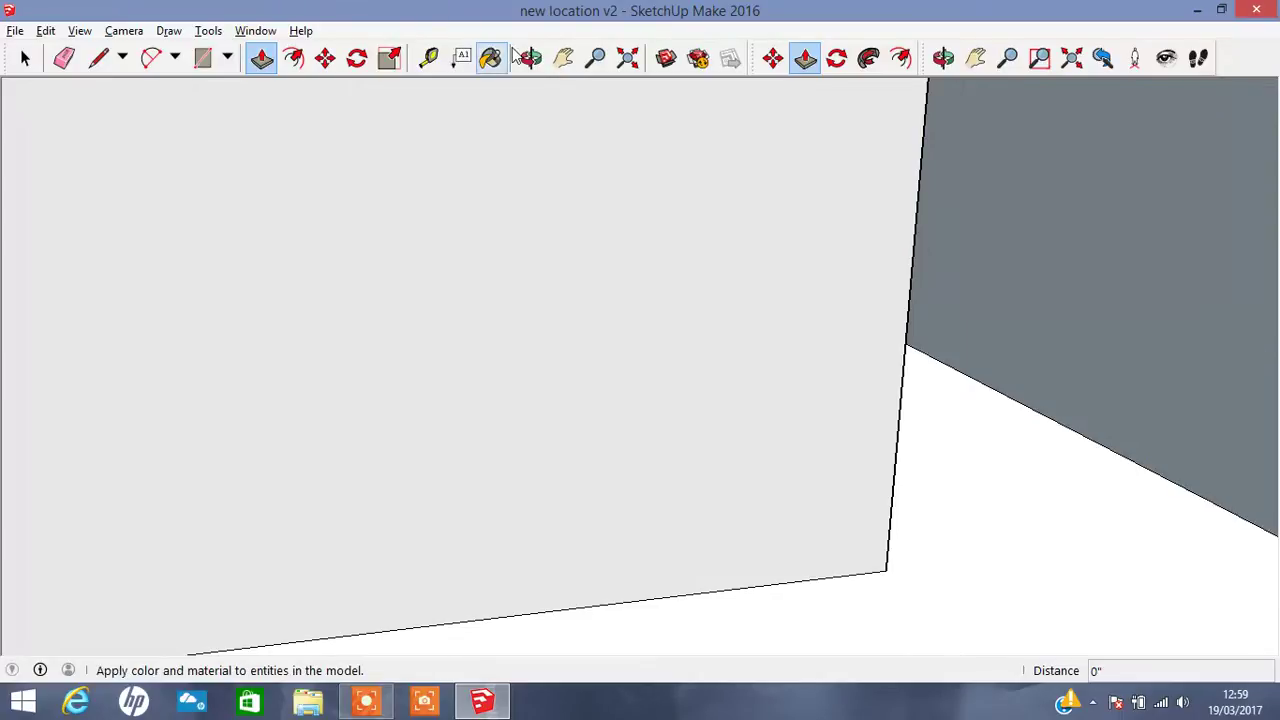
Orbit and pan around the wall corner to review the L-shaped counter, boxes and windows.
left_click(531, 57)
mouse_move(474, 291)
left_mouse_down()
mouse_move(447, 247)
mouse_move(1028, 251)
mouse_move(571, 191)
left_mouse_up()
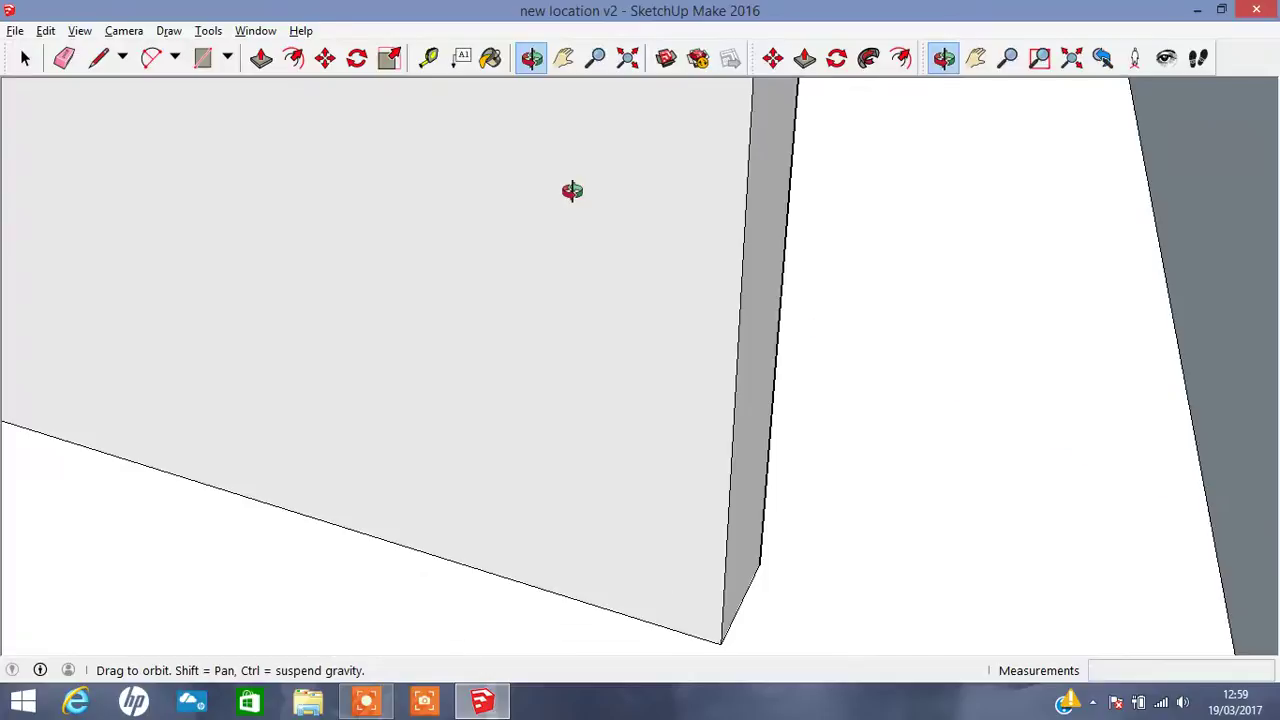
left_click(261, 57)
left_click(759, 357)
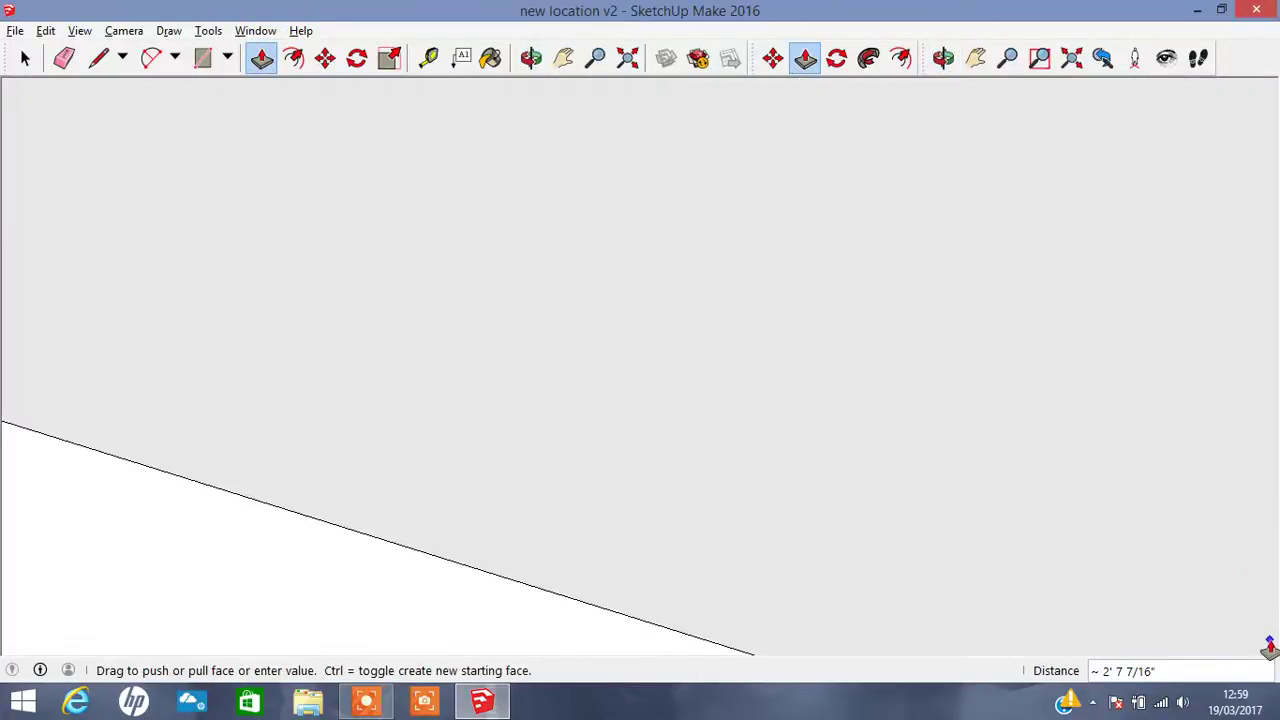
left_click(563, 57)
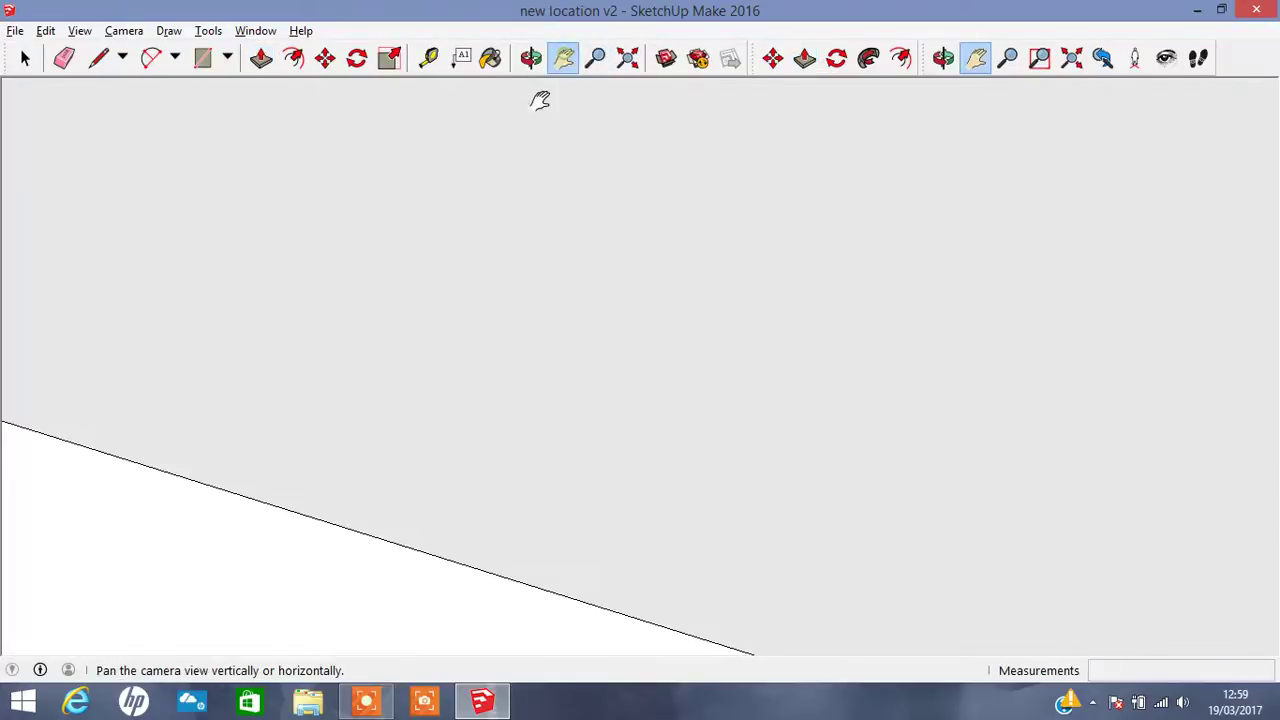
left_click_drag(431, 200, 494, 214)
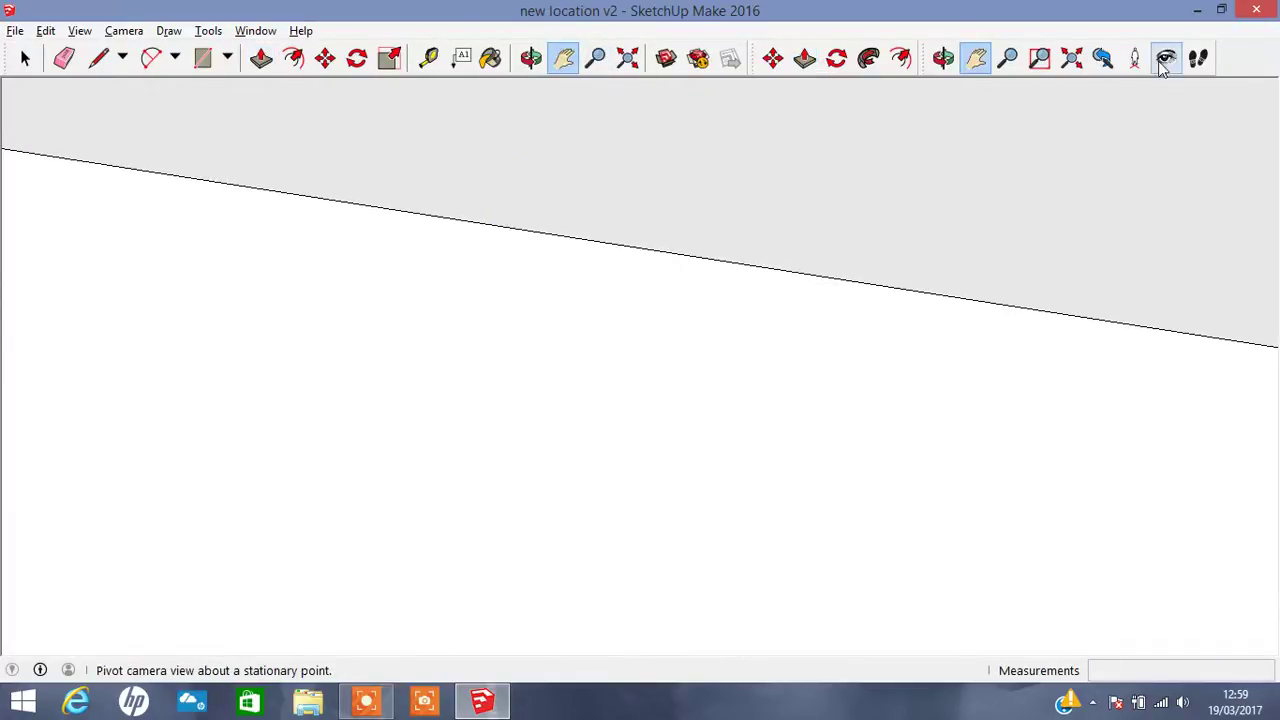
left_click(1166, 58)
mouse_move(1226, 257)
left_mouse_down()
mouse_move(889, 317)
mouse_move(820, 220)
left_mouse_up()
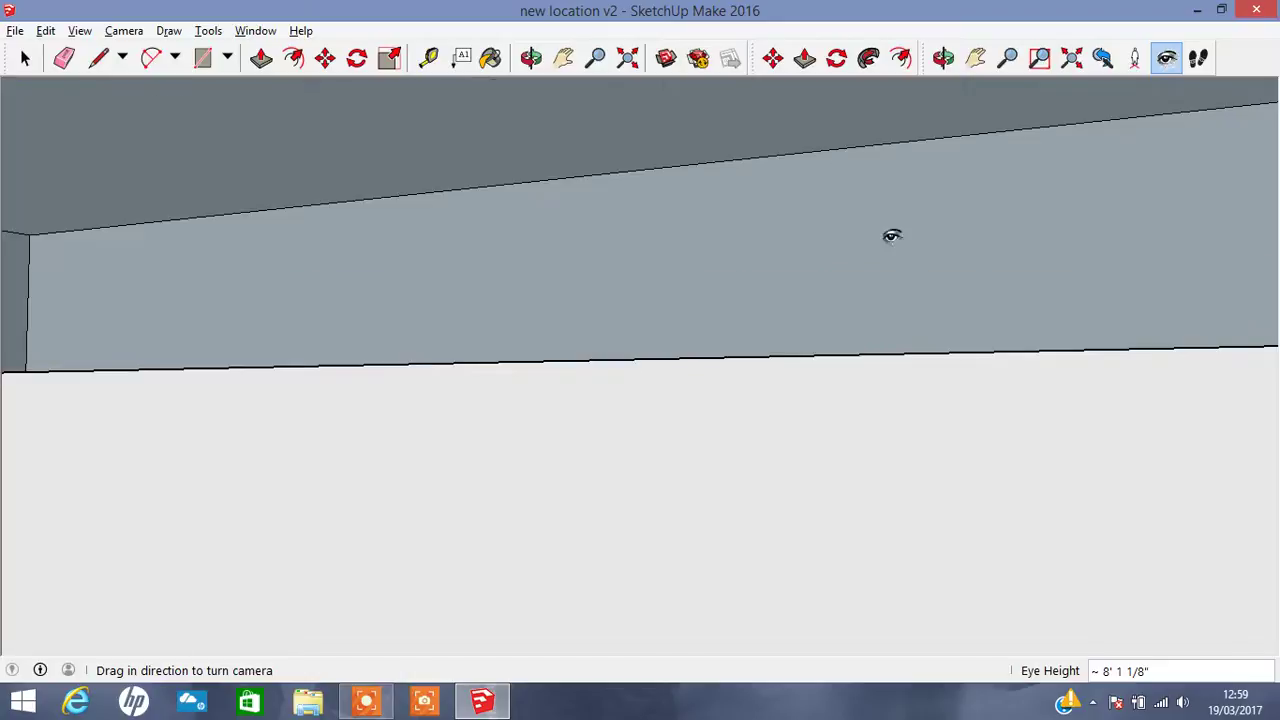
left_click(531, 57)
left_click_drag(554, 314, 730, 341)
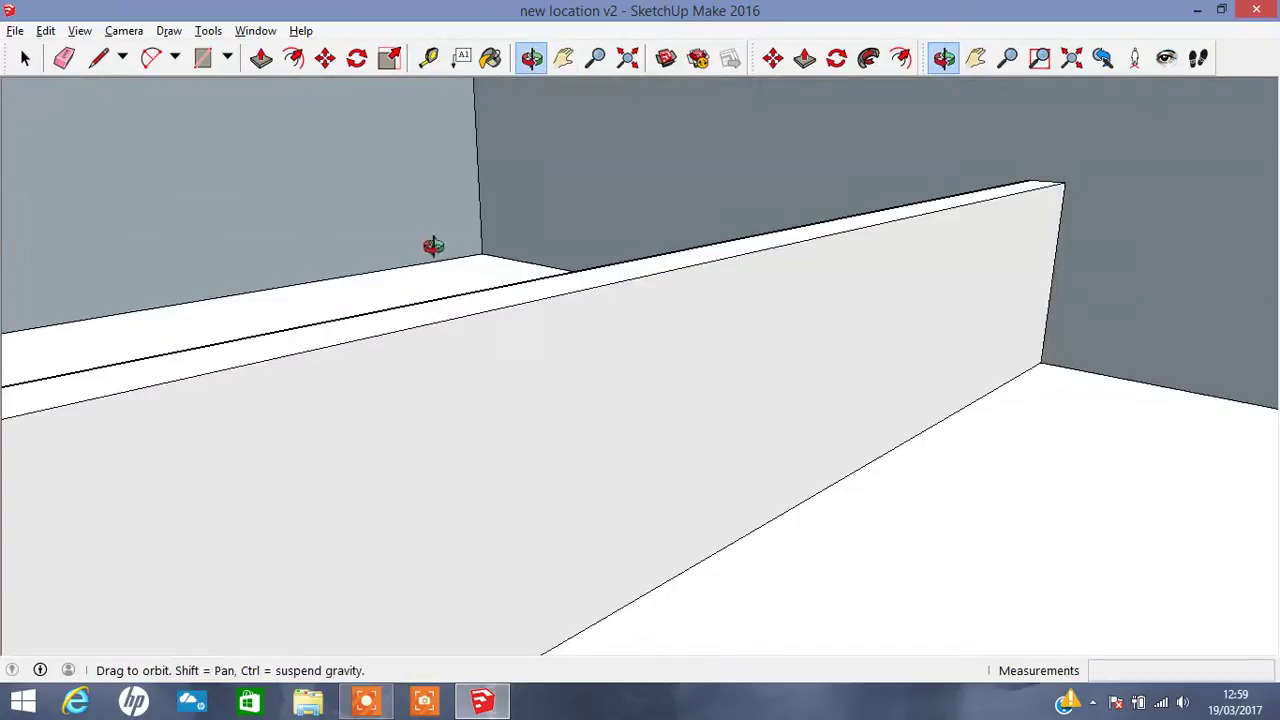
left_click_drag(433, 246, 509, 254)
left_click_drag(793, 422, 659, 442)
mouse_move(755, 458)
left_mouse_down()
mouse_move(819, 469)
mouse_move(617, 341)
mouse_move(734, 362)
mouse_move(471, 360)
mouse_move(520, 380)
mouse_move(600, 394)
mouse_move(500, 300)
left_mouse_up()
Push the box's front face back about 2' 11/16" so it becomes a shallower block.
left_click(262, 58)
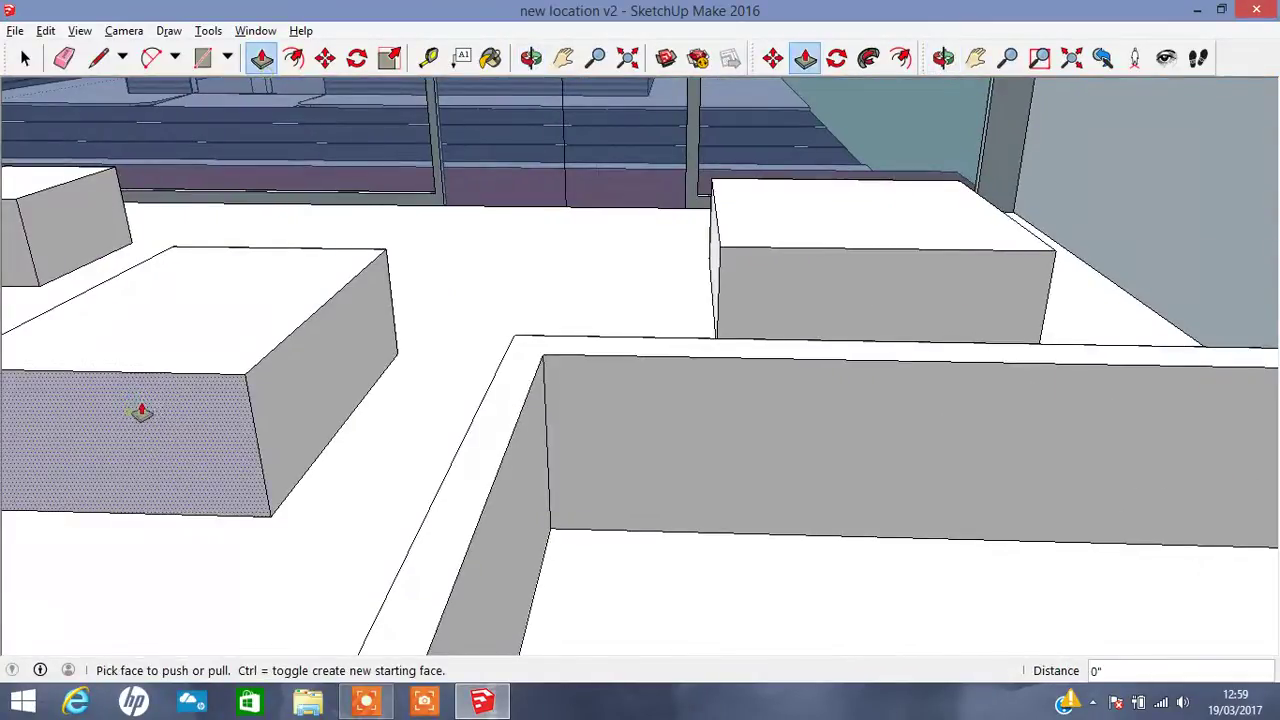
left_click_drag(141, 411, 206, 366)
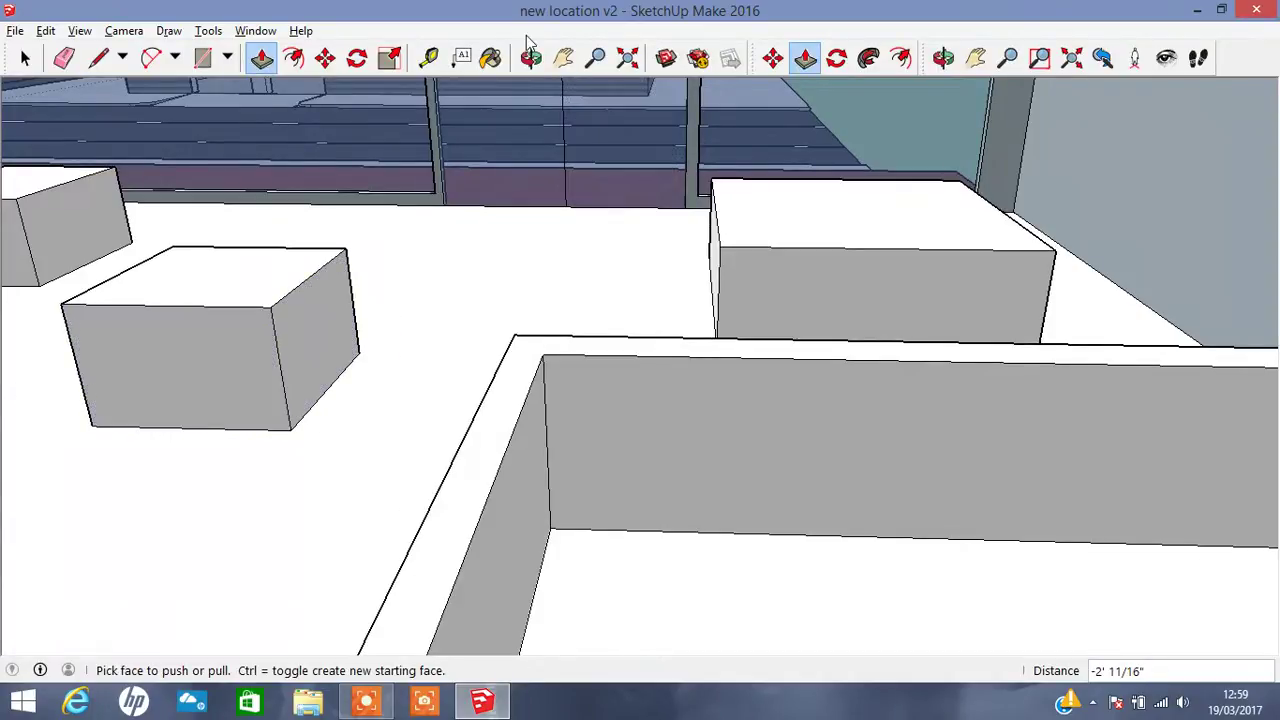
left_click(531, 57)
right_click(607, 470)
mouse_move(562, 425)
left_mouse_down()
mouse_move(886, 383)
mouse_move(371, 586)
mouse_move(909, 549)
mouse_move(465, 389)
mouse_move(707, 432)
mouse_move(589, 432)
left_mouse_up()
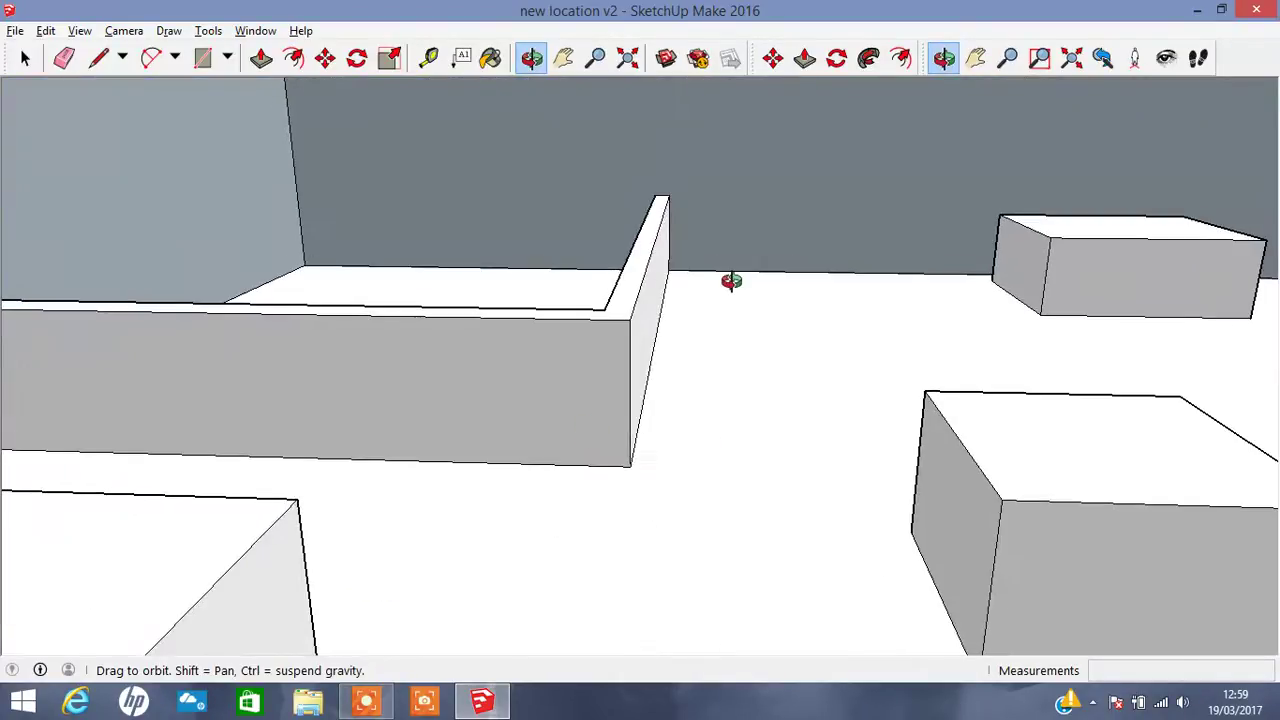
scroll(583, 228, "up", 3)
scroll(583, 228, "up", 2)
mouse_move(674, 377)
left_mouse_down()
mouse_move(759, 446)
mouse_move(1091, 437)
mouse_move(1006, 414)
mouse_move(272, 440)
left_mouse_up()
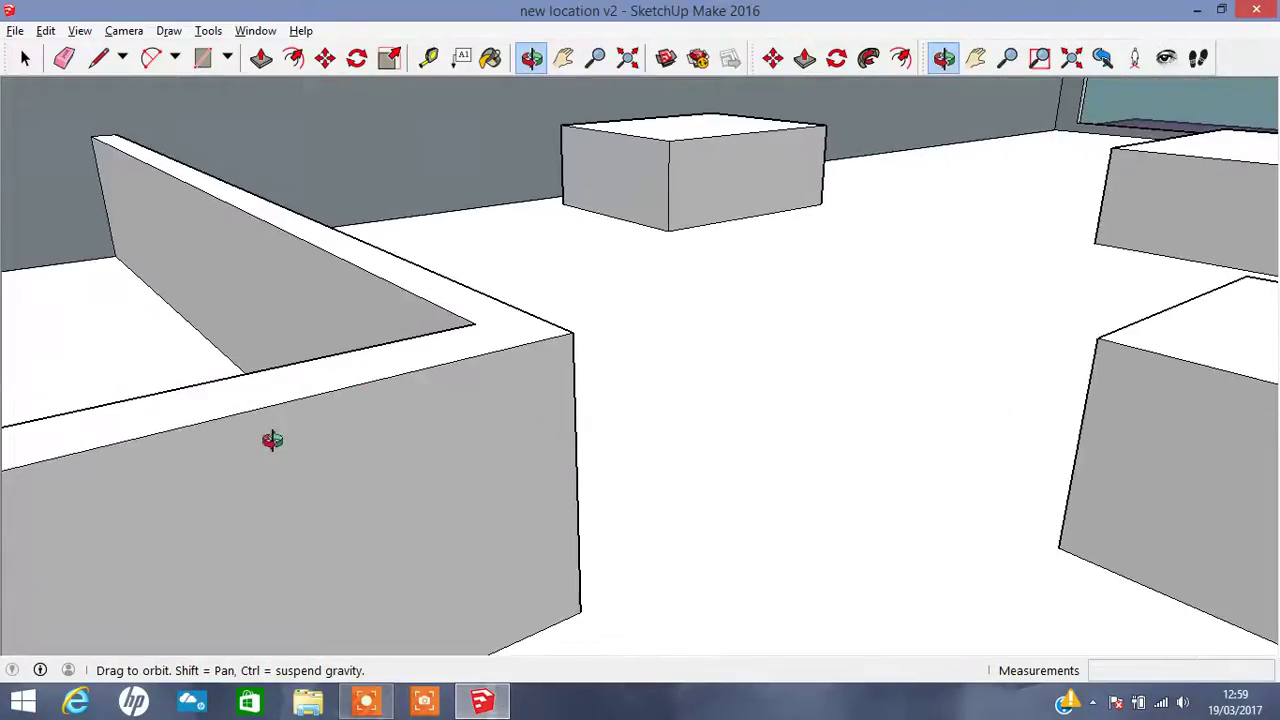
Draw a thin strip rectangle on the wall's inner face and pull it out into a ledge.
left_click(202, 57)
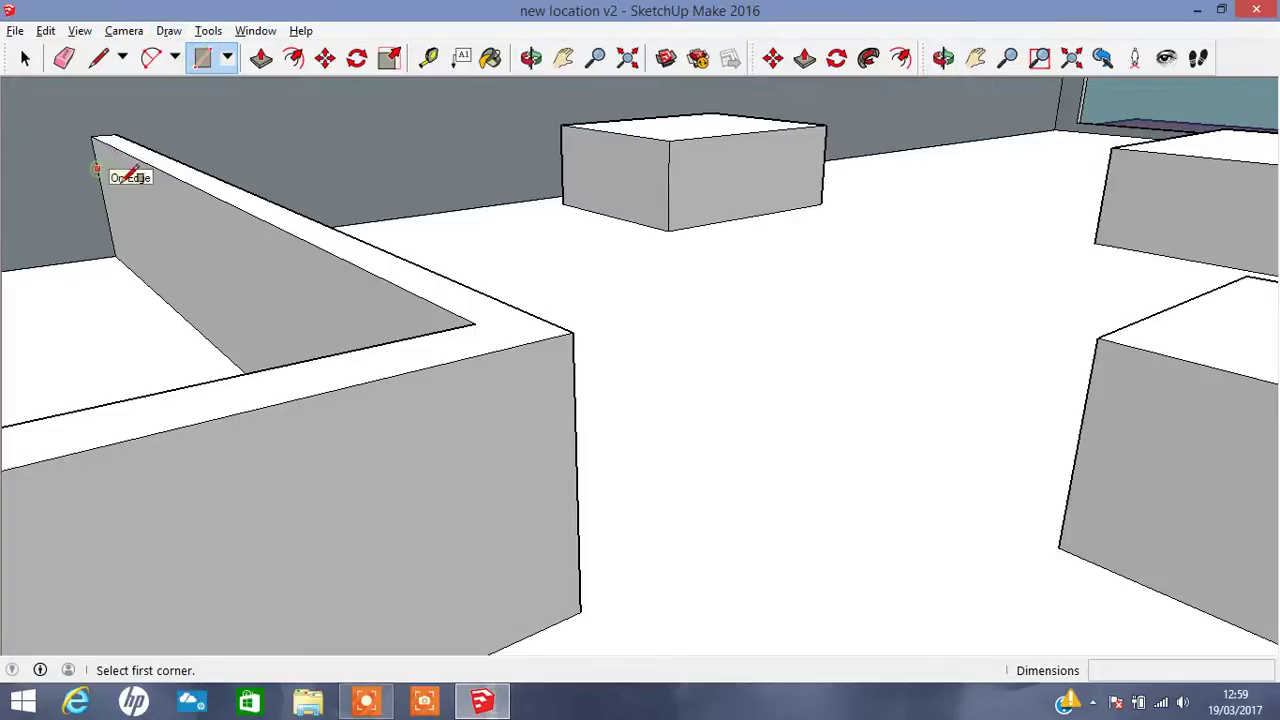
left_click(97, 168)
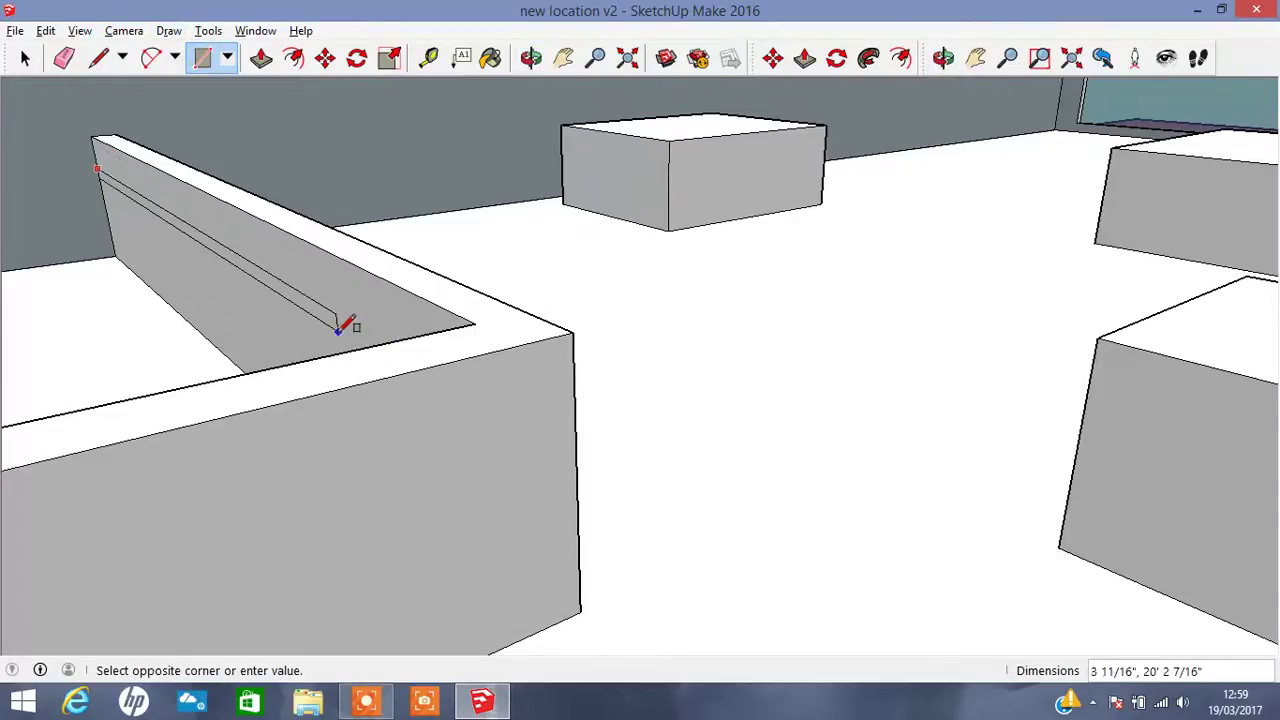
left_click(336, 331)
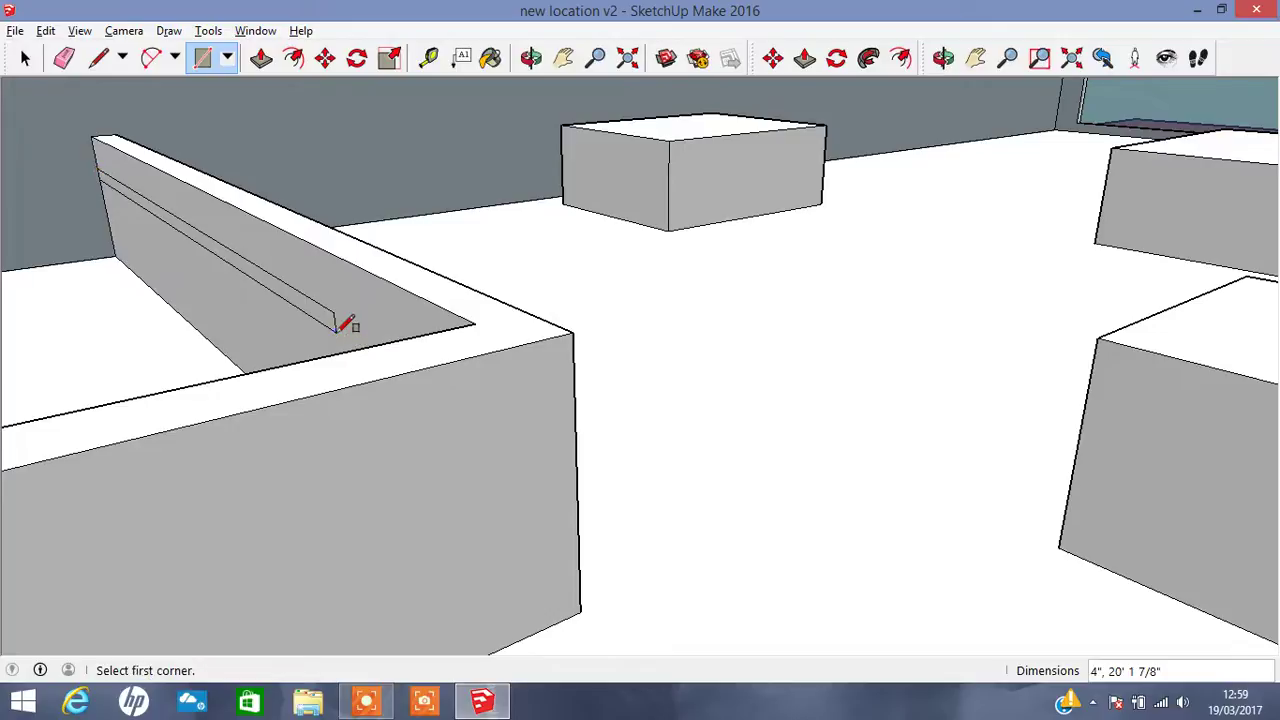
left_click(531, 55)
left_click_drag(309, 327, 780, 390)
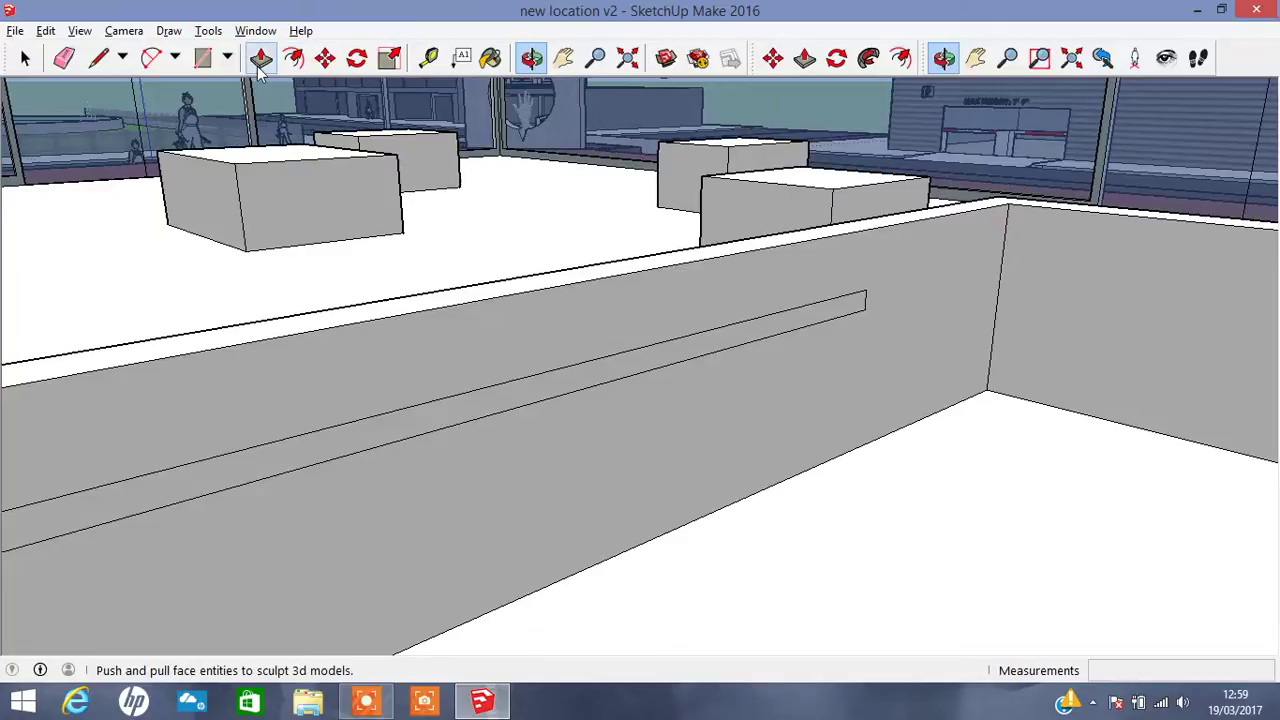
left_click(261, 57)
left_click(712, 355)
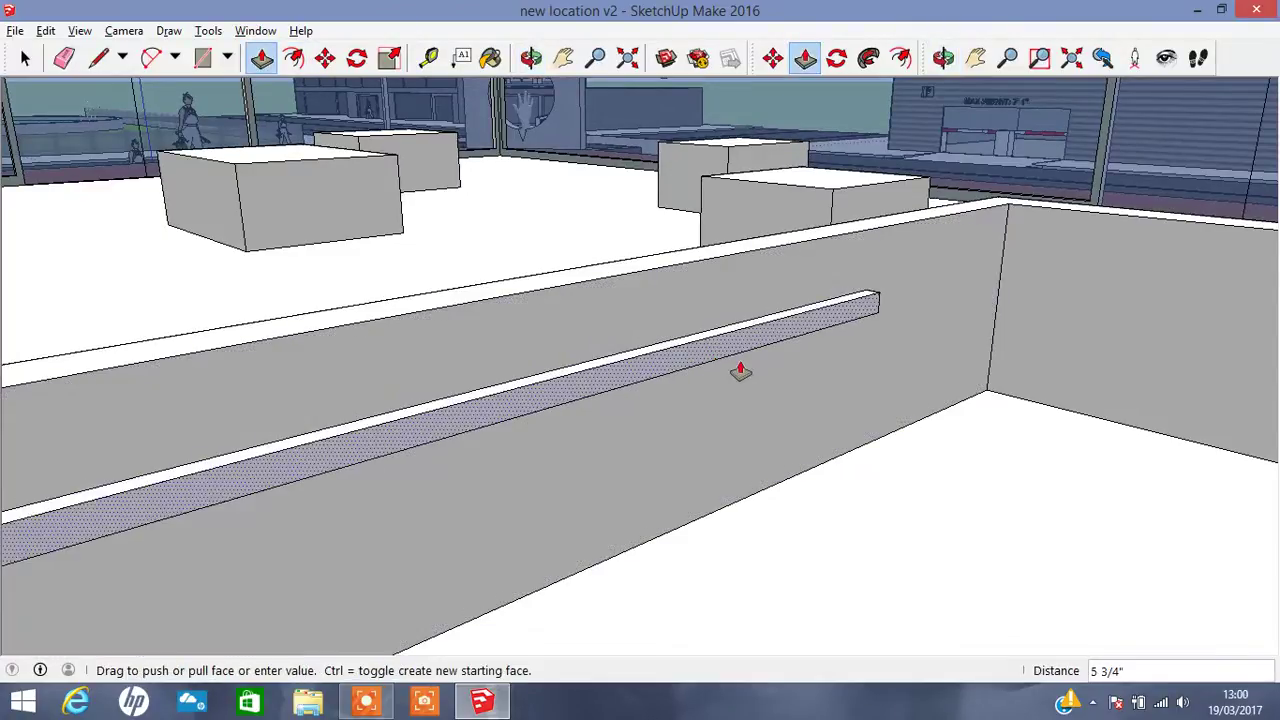
left_click(772, 388)
key("o")
left_click_drag(600, 291, 423, 309)
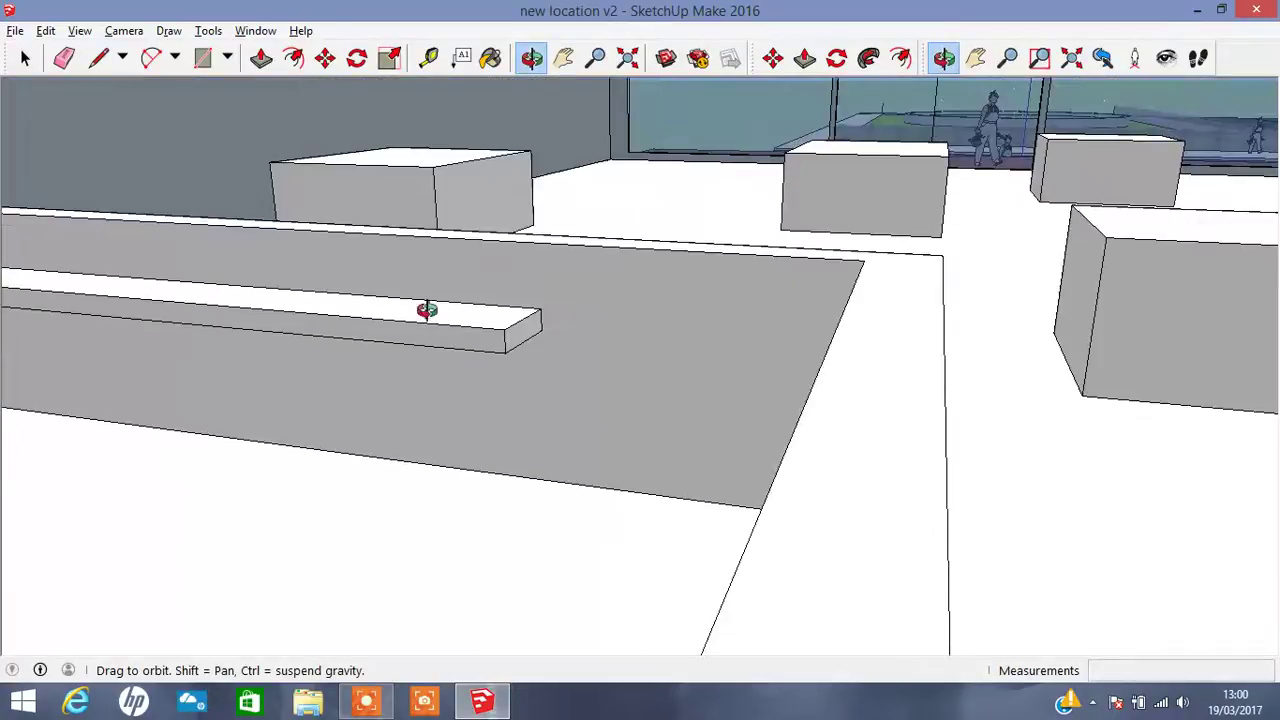
Extrude another face of the ledge further out.
left_click(261, 57)
left_click(522, 346)
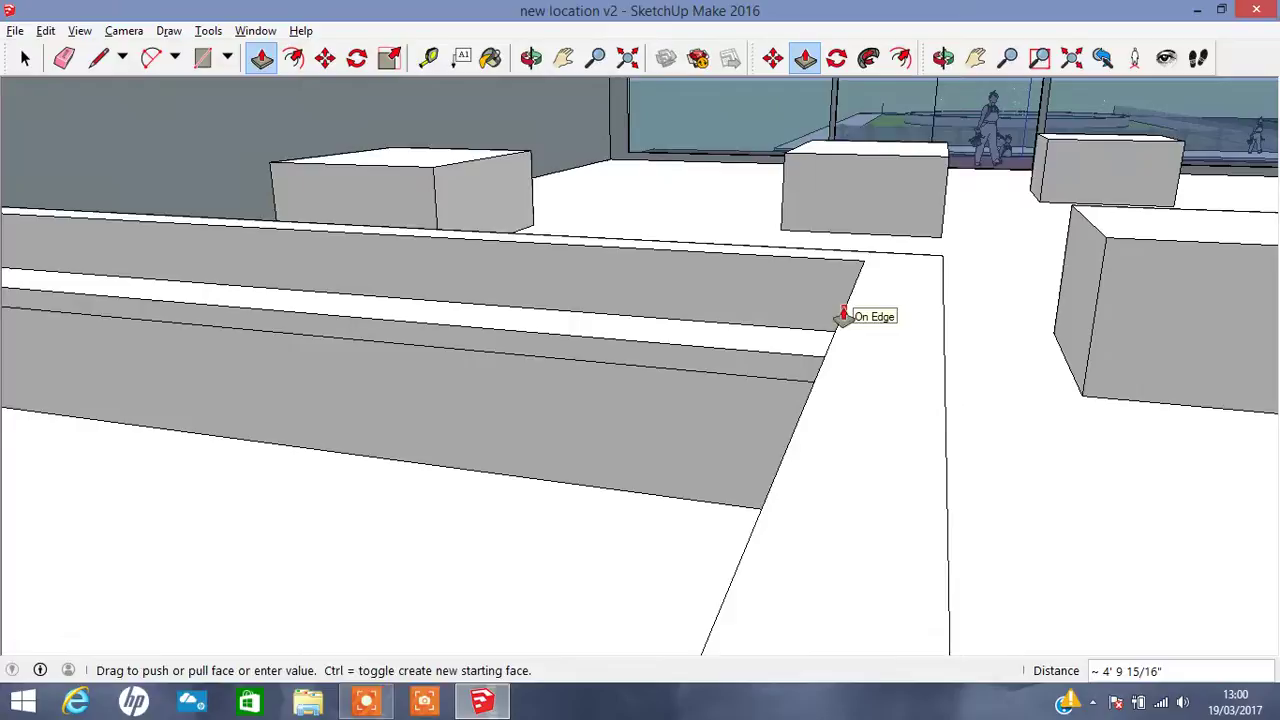
left_click(843, 316)
key("o")
left_click_drag(771, 363, 929, 363)
Split off the ledge's end with a line and extend it along the adjoining wall.
left_click(98, 57)
left_click(829, 354)
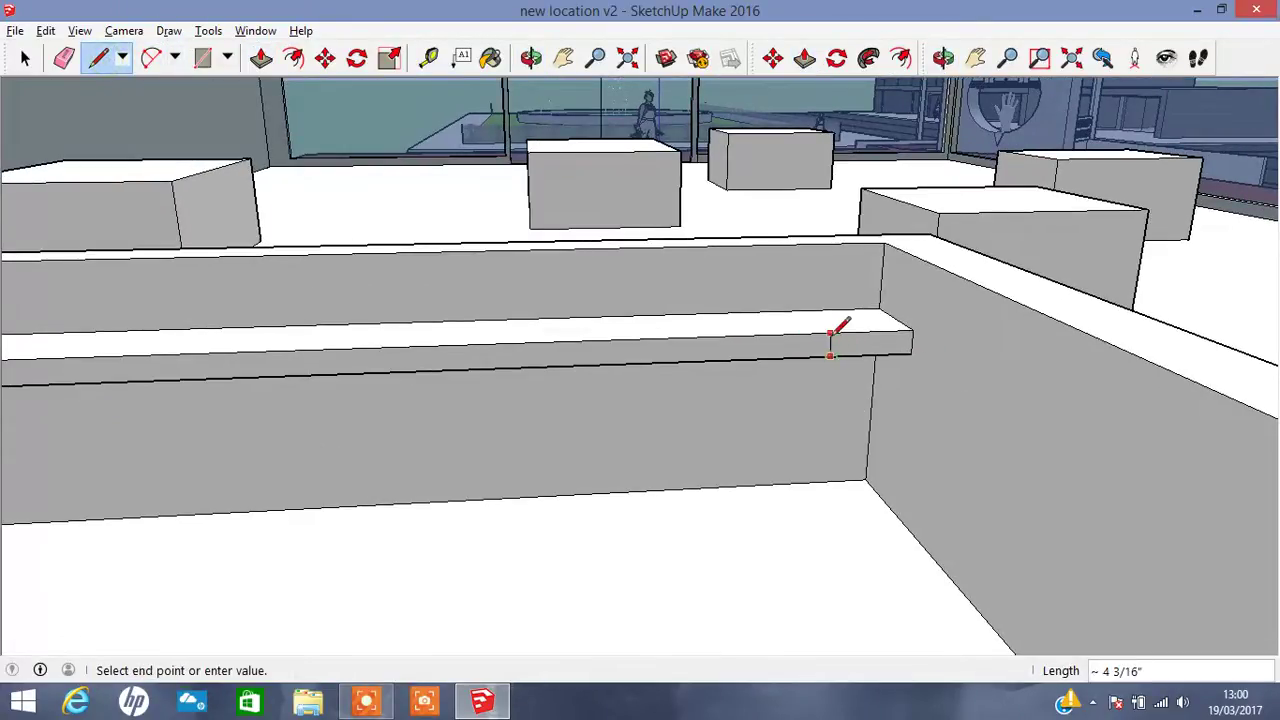
left_click(831, 331)
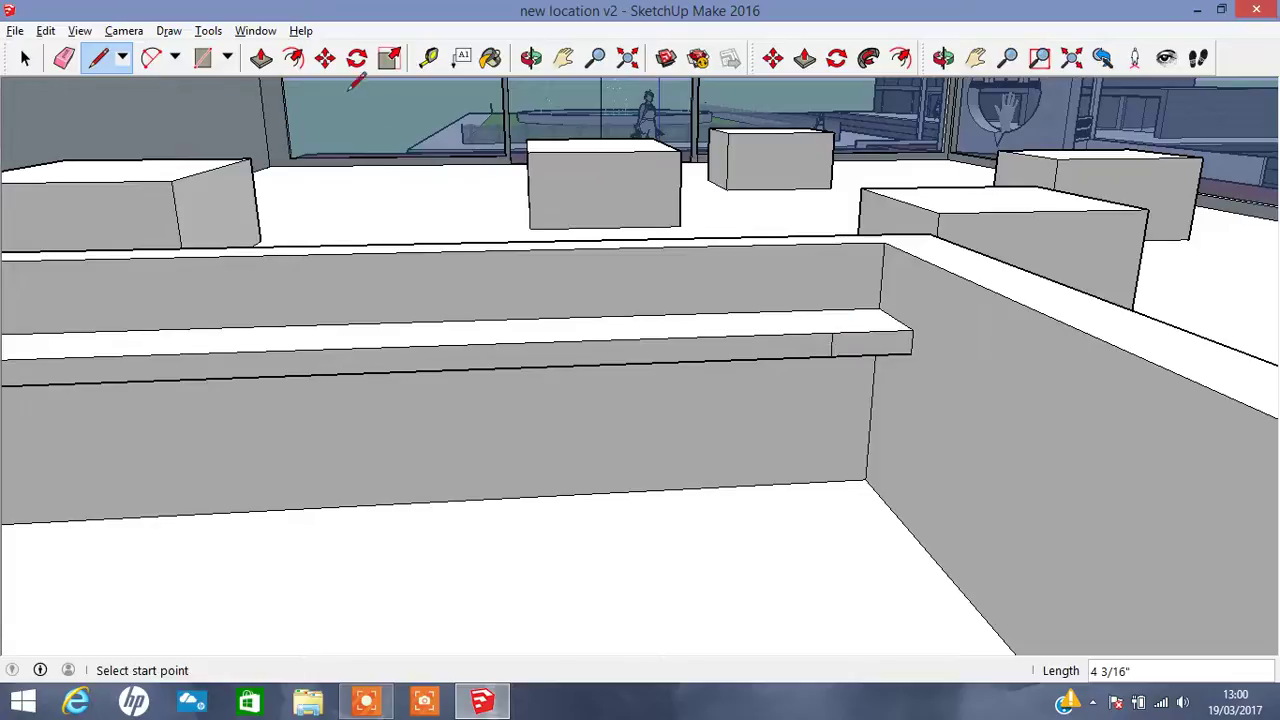
left_click(261, 57)
left_click(887, 354)
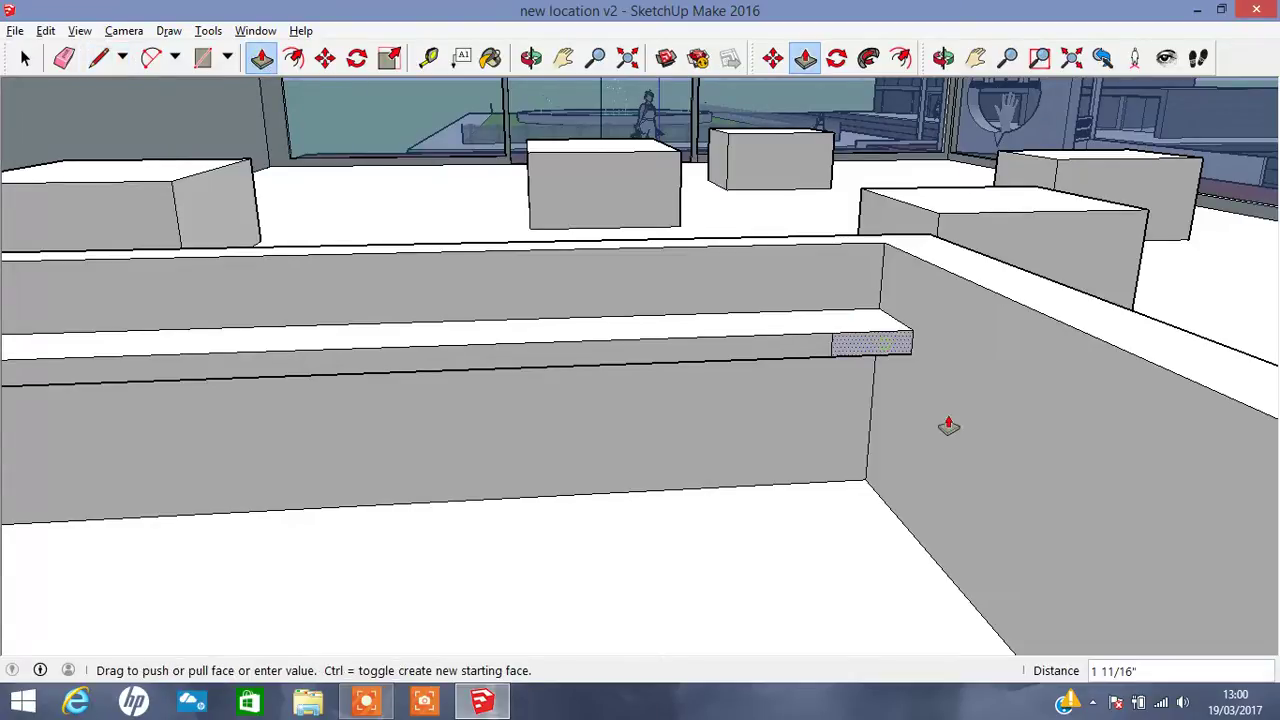
left_click(1138, 594)
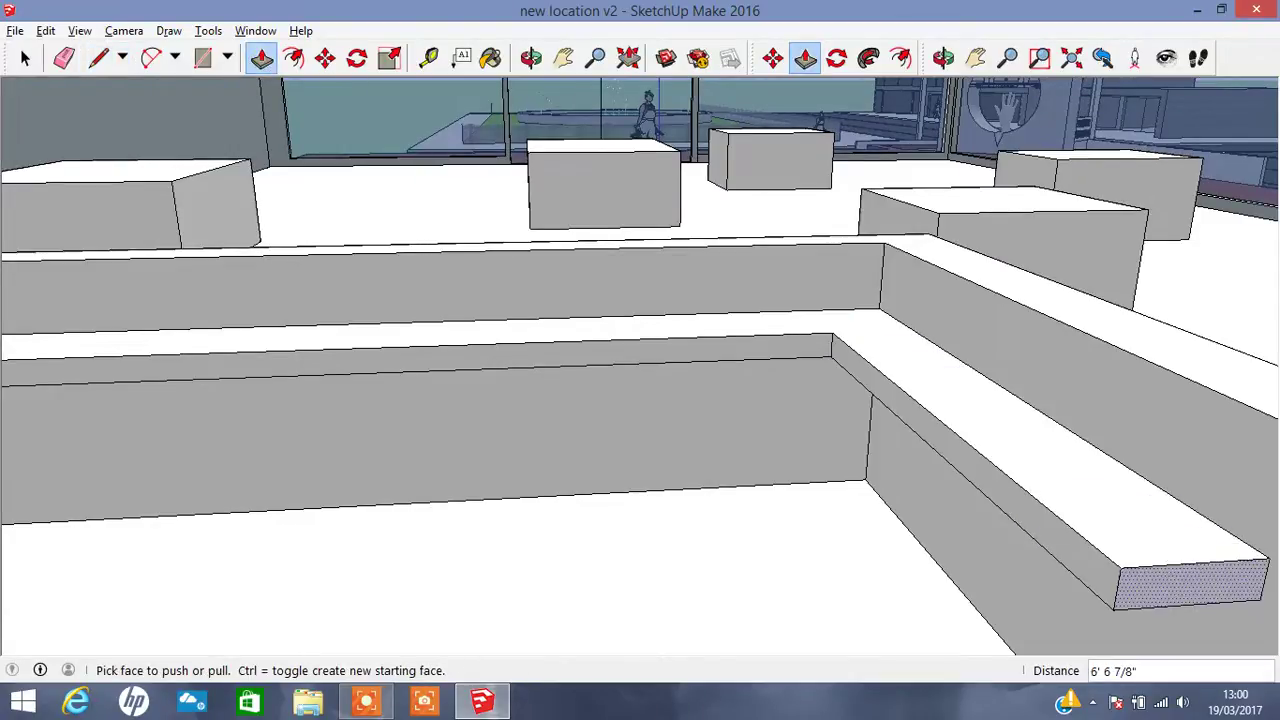
key("o")
mouse_move(1071, 374)
left_mouse_down()
mouse_move(960, 357)
mouse_move(994, 317)
mouse_move(703, 309)
left_mouse_up()
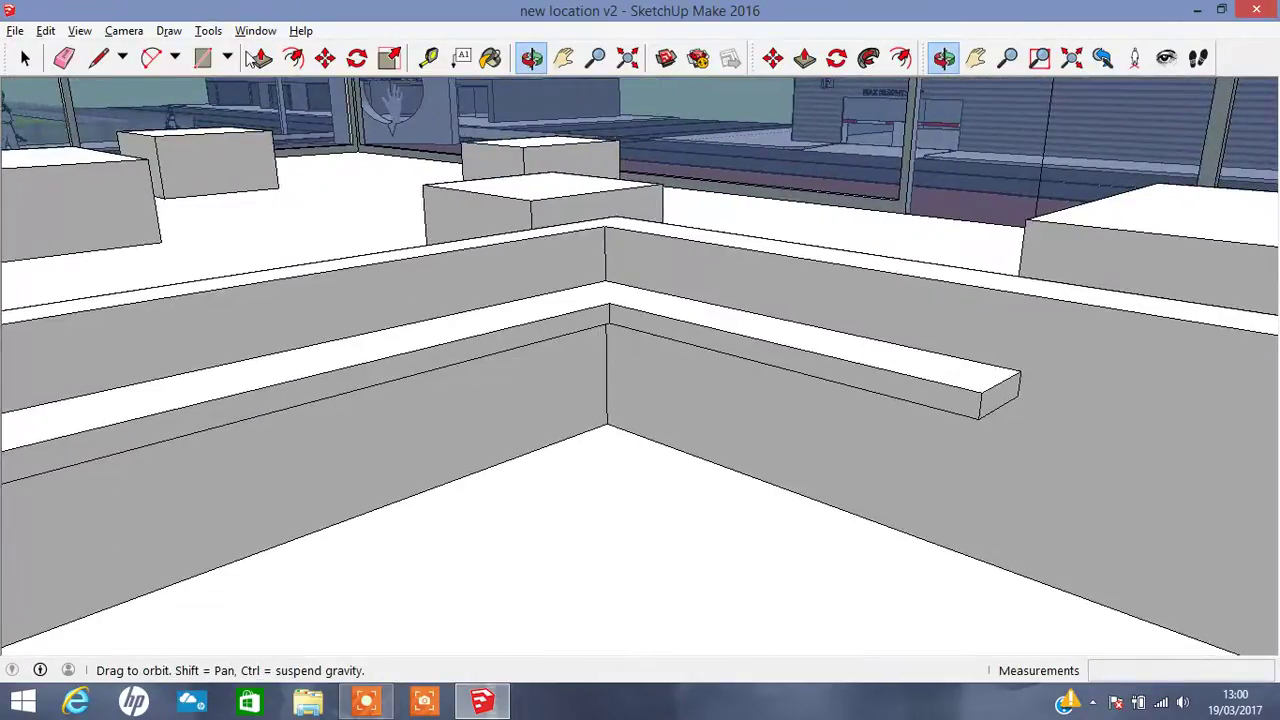
Drag the side ledge's end face to set its new length.
left_click(258, 66)
left_click(1000, 409)
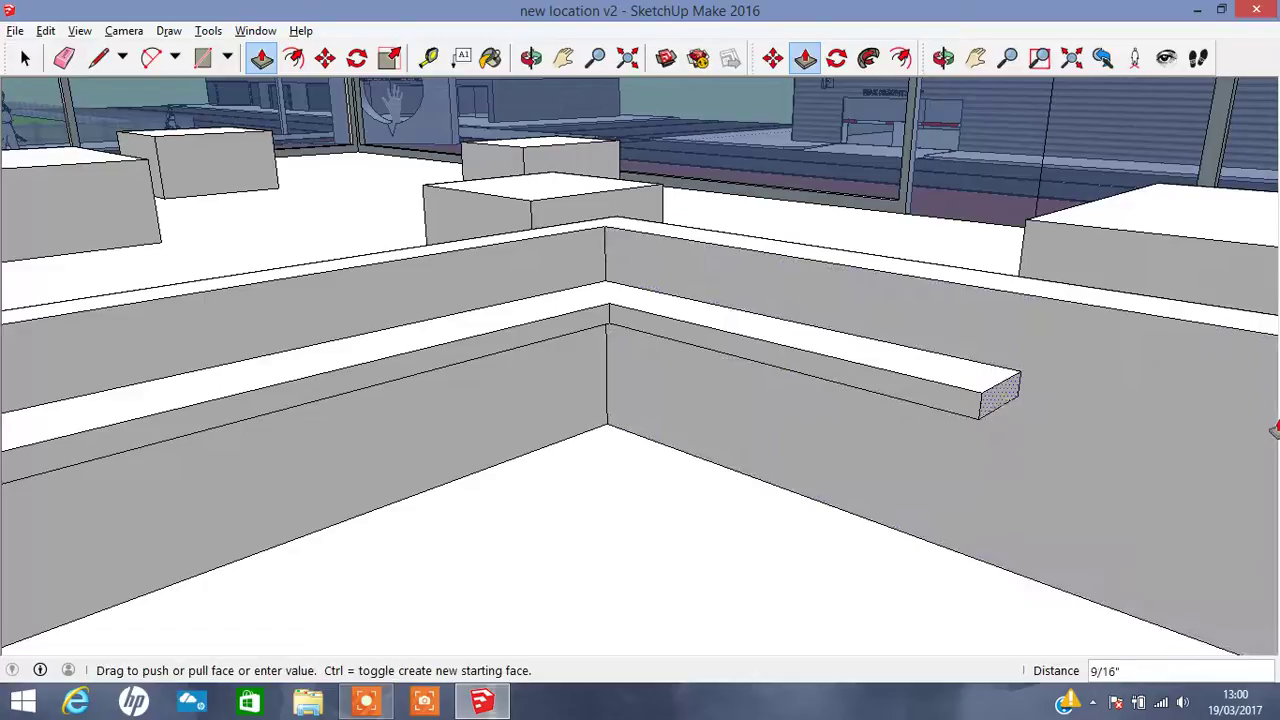
middle_click_drag(1275, 432, 841, 266)
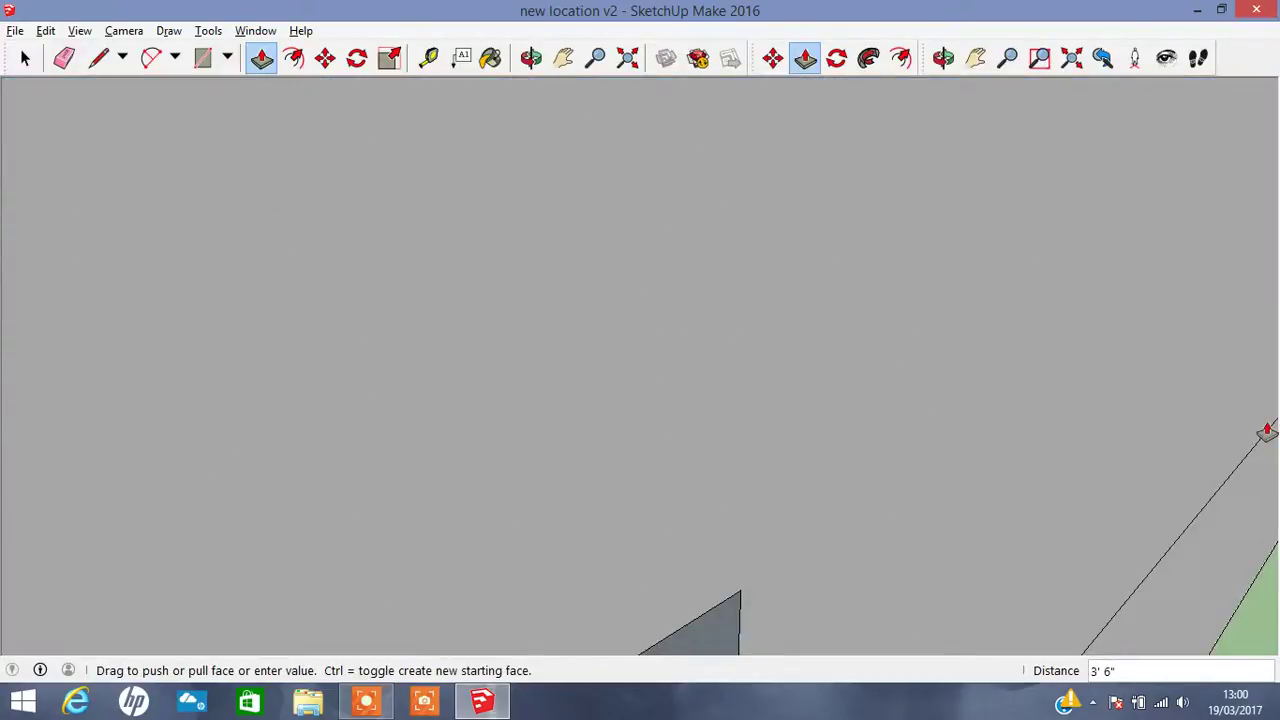
left_click(841, 266)
left_click(563, 57)
mouse_move(1034, 326)
left_mouse_down()
mouse_move(499, 306)
mouse_move(442, 258)
mouse_move(450, 307)
left_mouse_up()
left_click(531, 57)
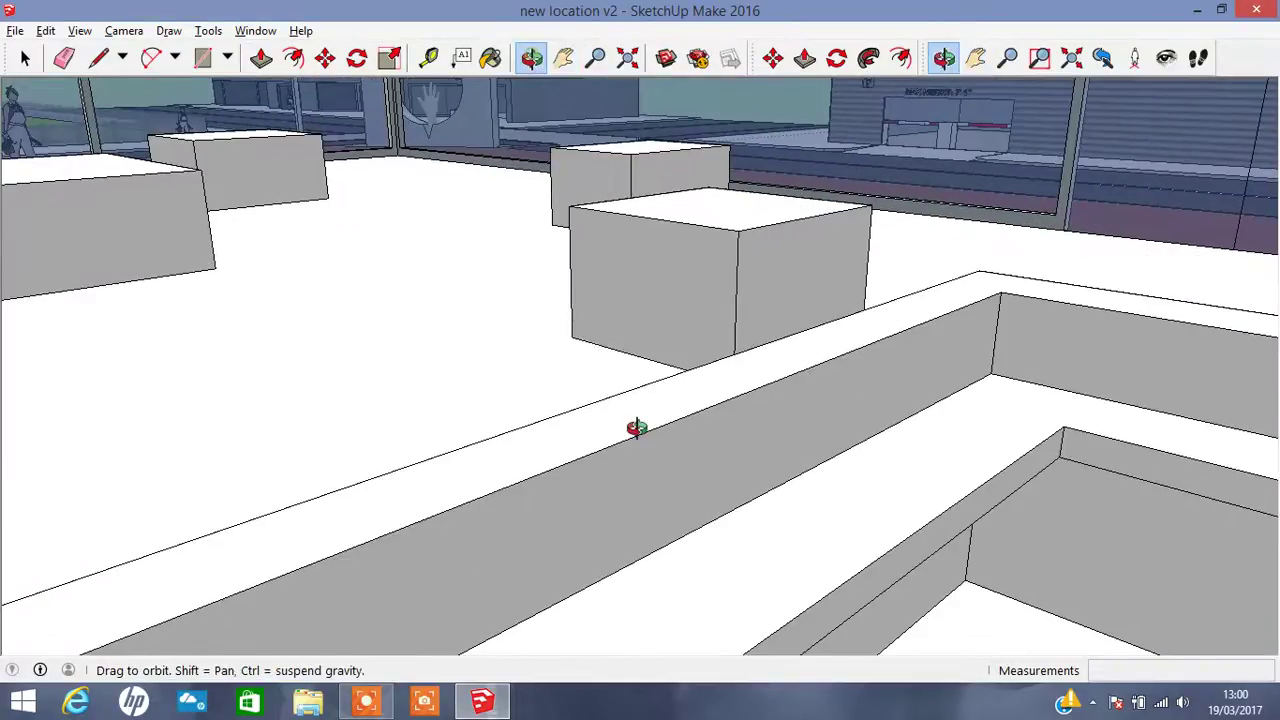
right_click(728, 489)
left_click_drag(745, 470, 1046, 447)
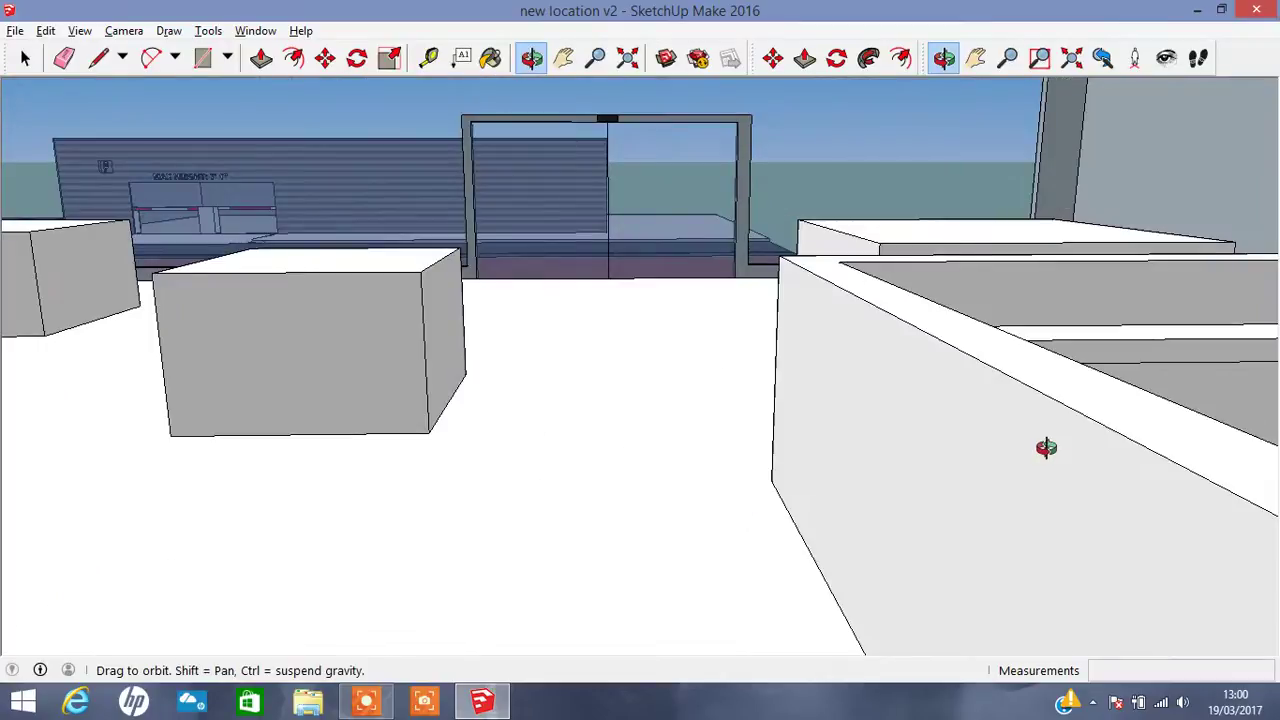
mouse_move(978, 403)
left_mouse_down()
mouse_move(1014, 394)
mouse_move(874, 423)
left_mouse_up()
mouse_move(420, 534)
left_mouse_down()
mouse_move(773, 537)
mouse_move(509, 166)
left_mouse_up()
scroll(505, 147, "up", 2)
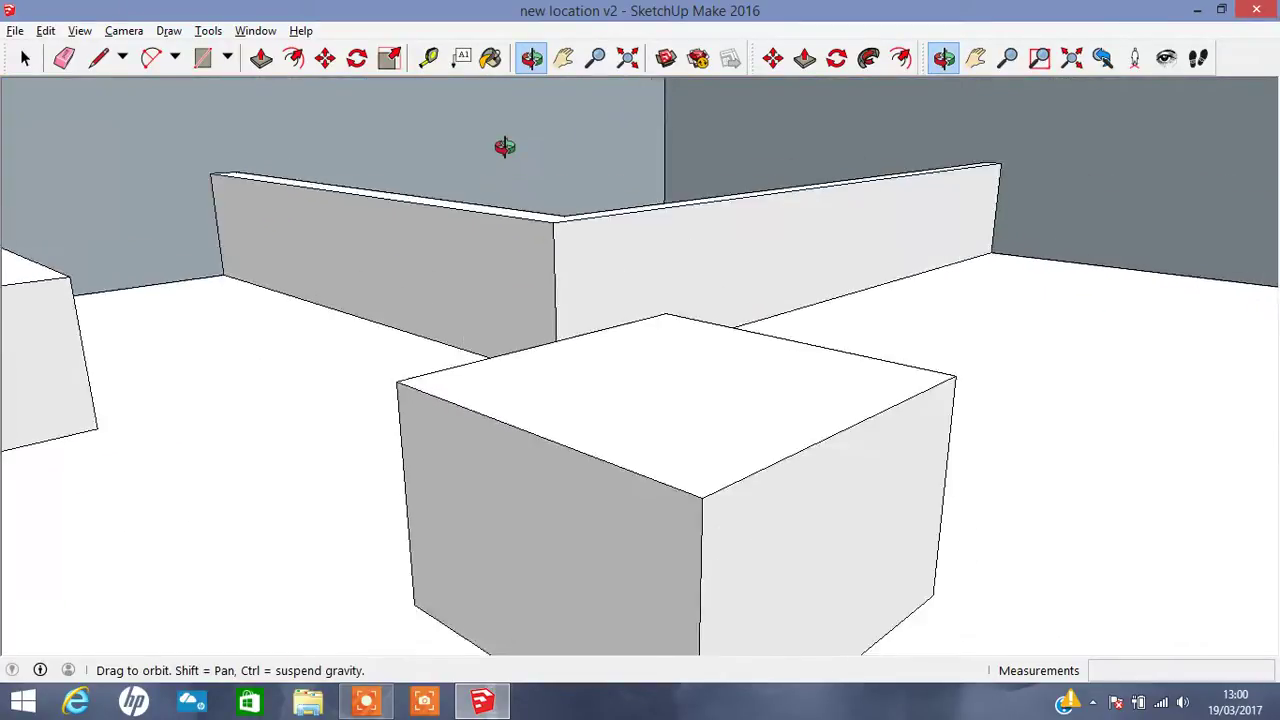
scroll(505, 146, "up", 2)
scroll(505, 145, "up", 2)
scroll(505, 144, "up", 2)
scroll(505, 146, "up", 2)
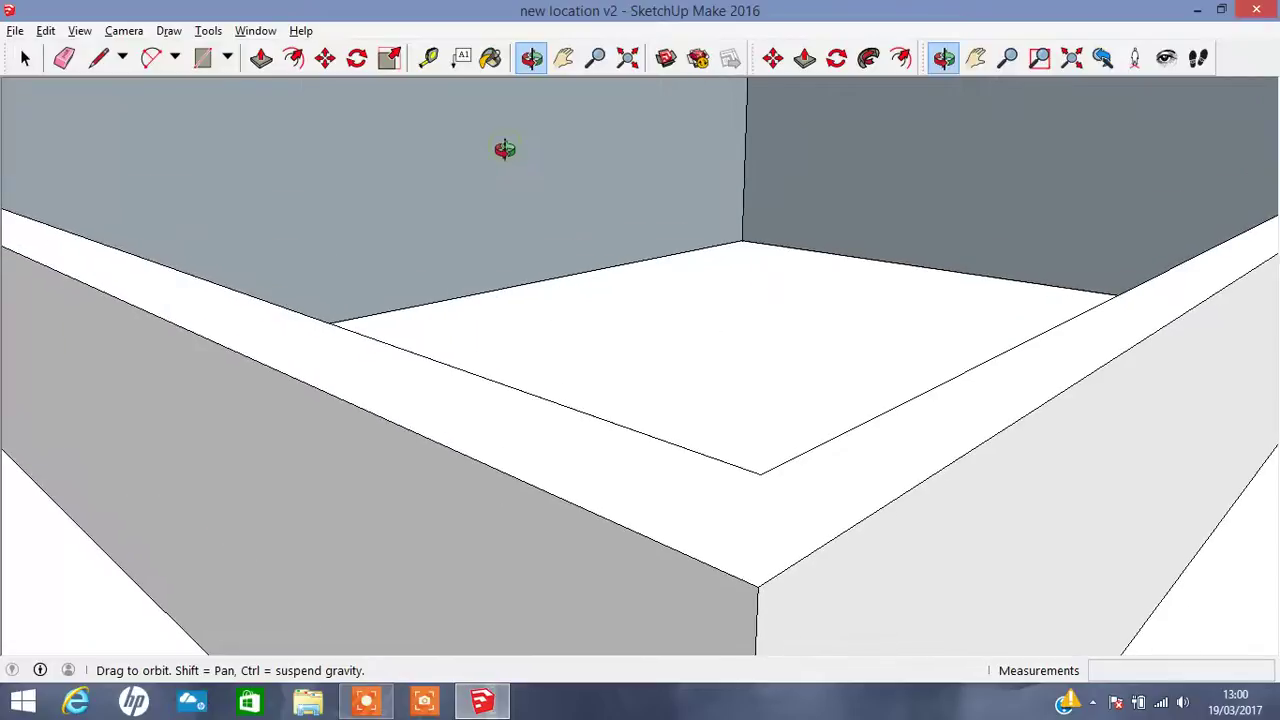
scroll(503, 149, "up", 2)
scroll(449, 131, "up", 3)
scroll(383, 105, "up", 2)
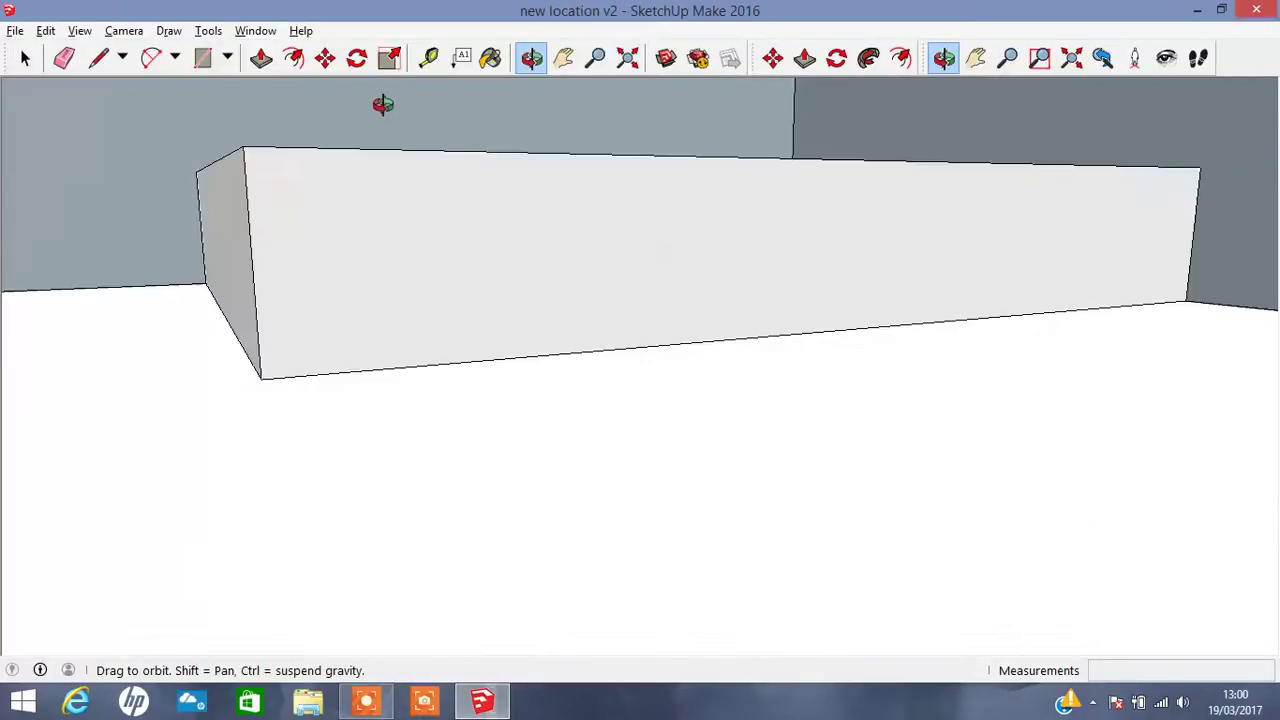
left_click(563, 57)
left_click_drag(543, 297, 537, 104)
left_click(531, 57)
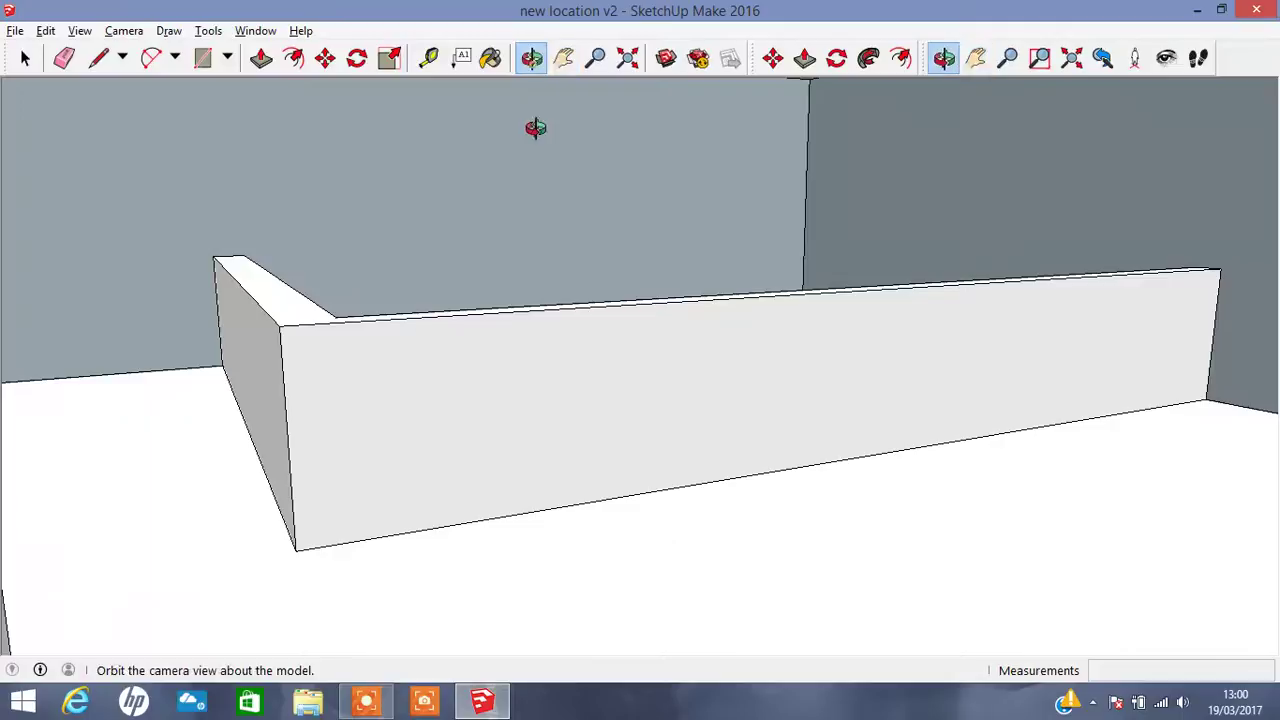
mouse_move(571, 371)
left_mouse_down()
mouse_move(829, 457)
mouse_move(912, 420)
mouse_move(935, 428)
mouse_move(886, 354)
mouse_move(660, 333)
mouse_move(992, 371)
mouse_move(427, 358)
mouse_move(831, 397)
mouse_move(674, 409)
mouse_move(1117, 392)
left_mouse_up()
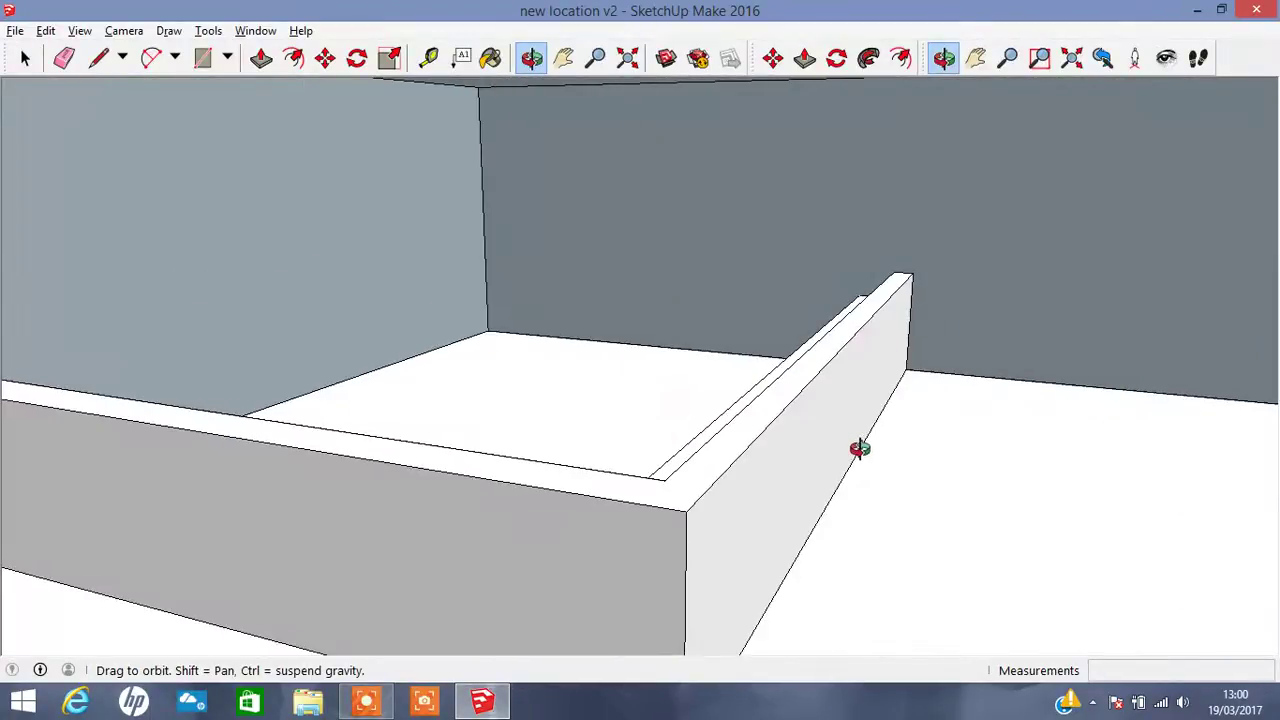
left_click_drag(860, 448, 700, 440)
left_click(563, 57)
left_click_drag(744, 217, 329, 180)
mouse_move(587, 240)
left_mouse_down()
mouse_move(517, 234)
mouse_move(451, 252)
left_mouse_up()
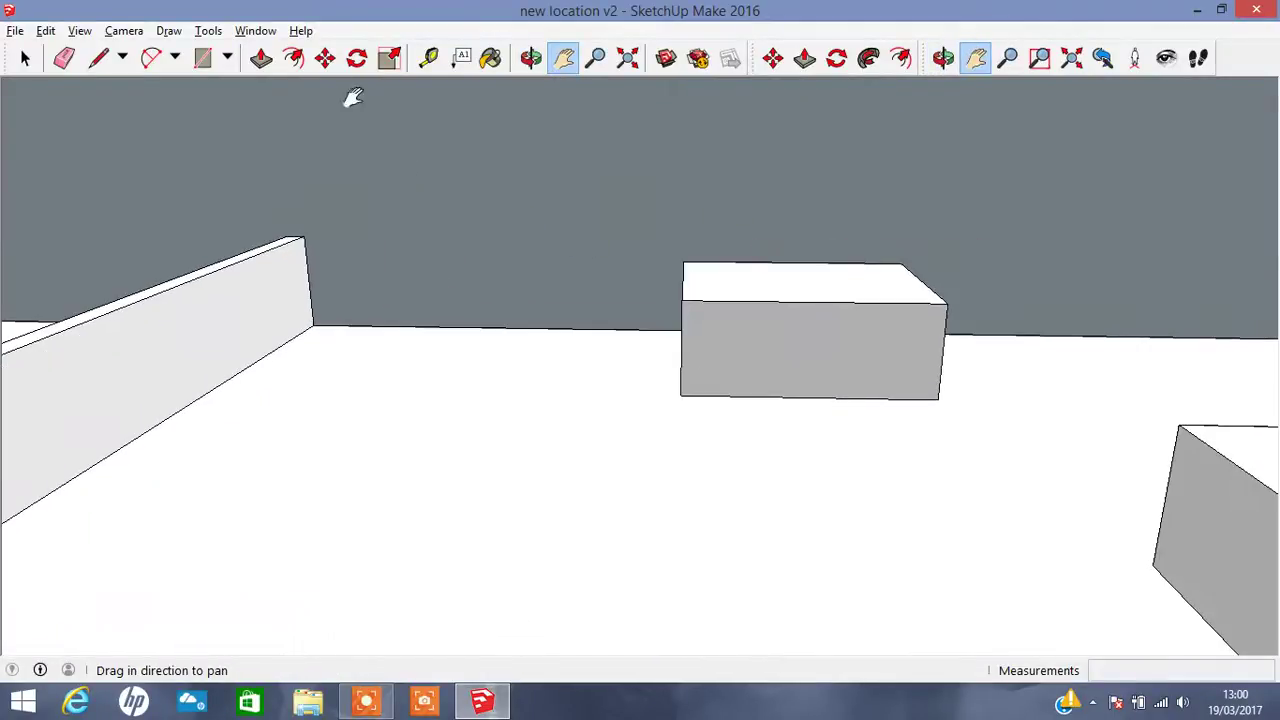
Stretch the small box by the back wall about 28' into a long beam.
left_click(262, 57)
left_click(814, 375)
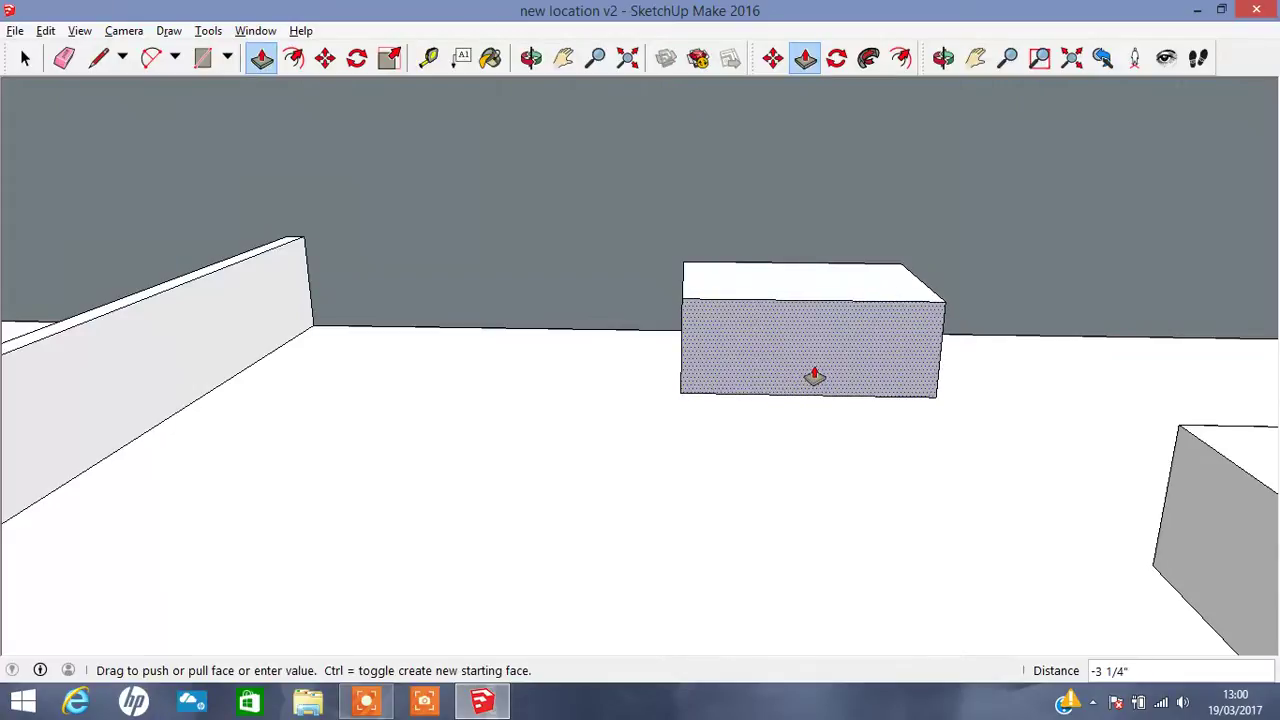
left_click(533, 58)
mouse_move(767, 408)
left_mouse_down()
mouse_move(1007, 275)
mouse_move(640, 286)
left_mouse_up()
key("p")
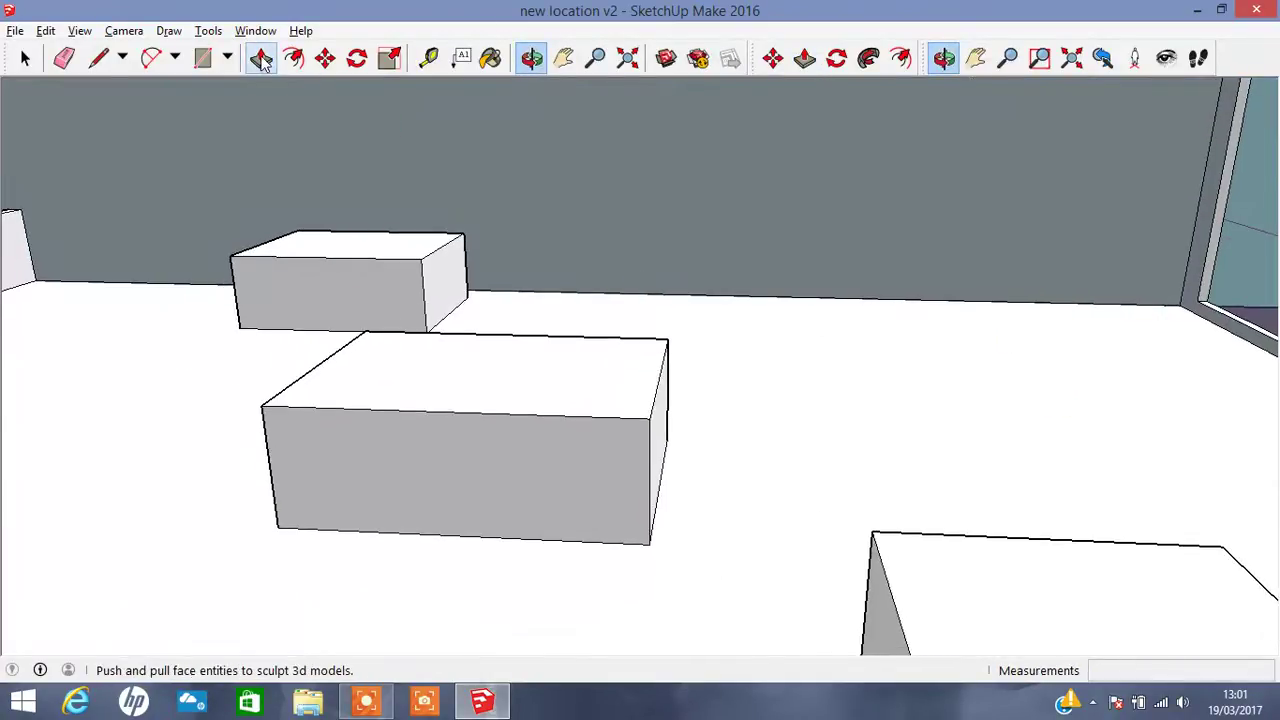
left_click(440, 288)
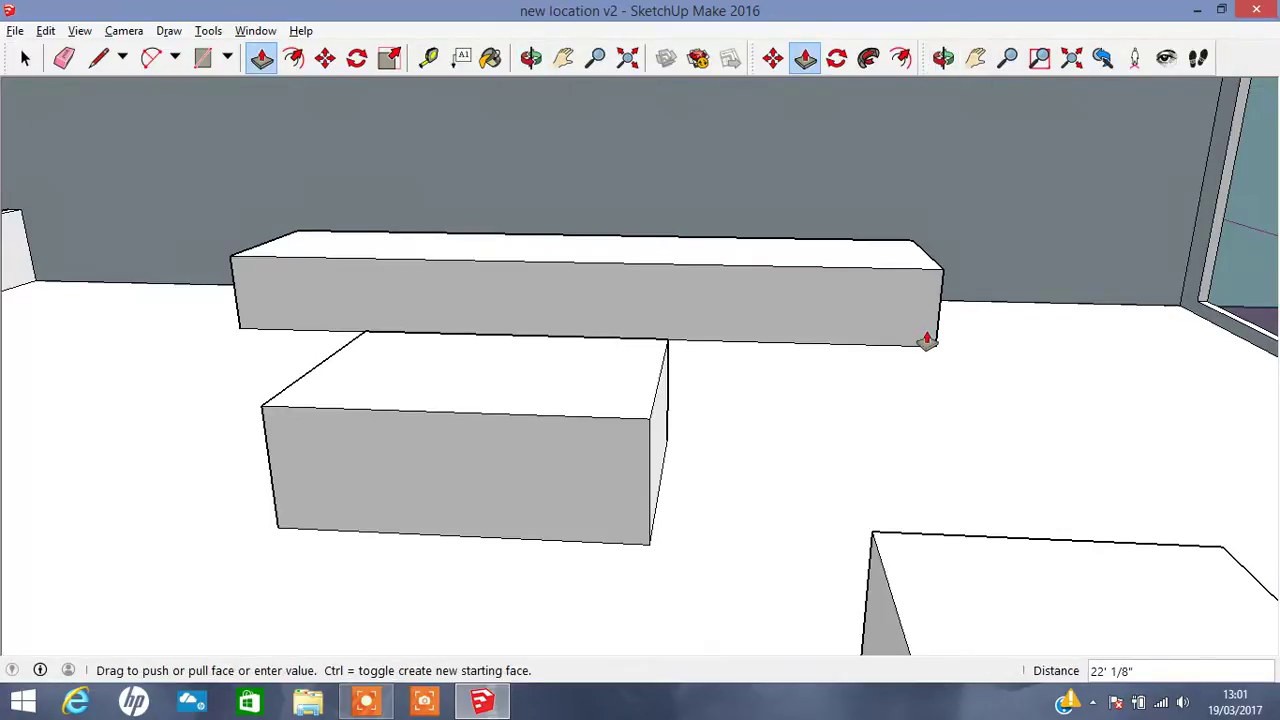
left_click(1082, 328)
Push the beam's end face back to shorten it toward a small box.
left_click(531, 57)
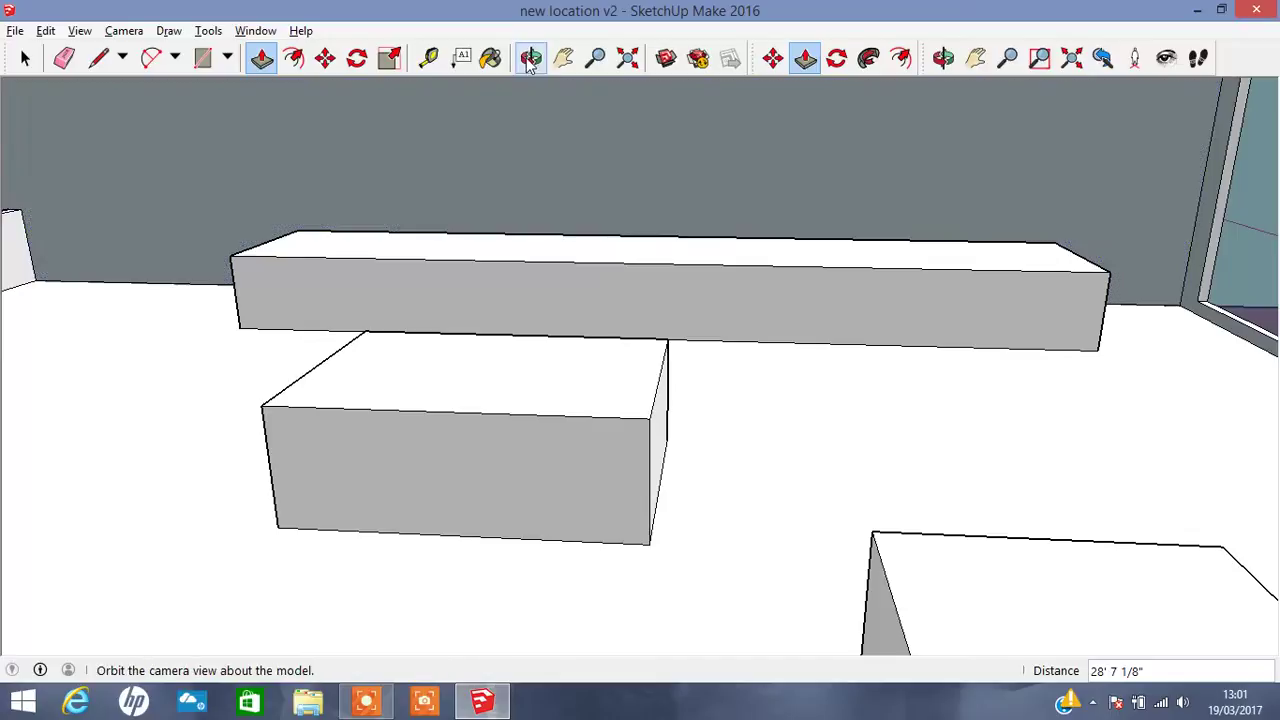
mouse_move(426, 257)
left_mouse_down()
mouse_move(756, 241)
mouse_move(700, 240)
left_mouse_up()
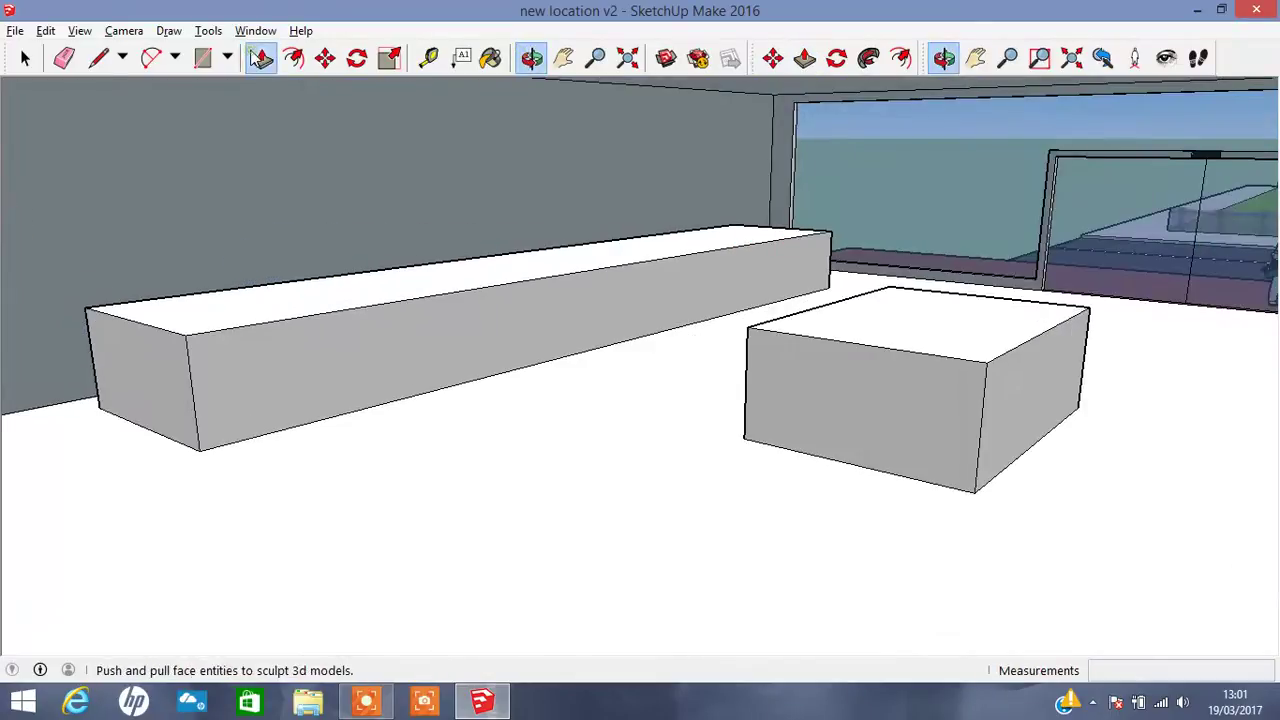
left_click(261, 57)
left_click(162, 376)
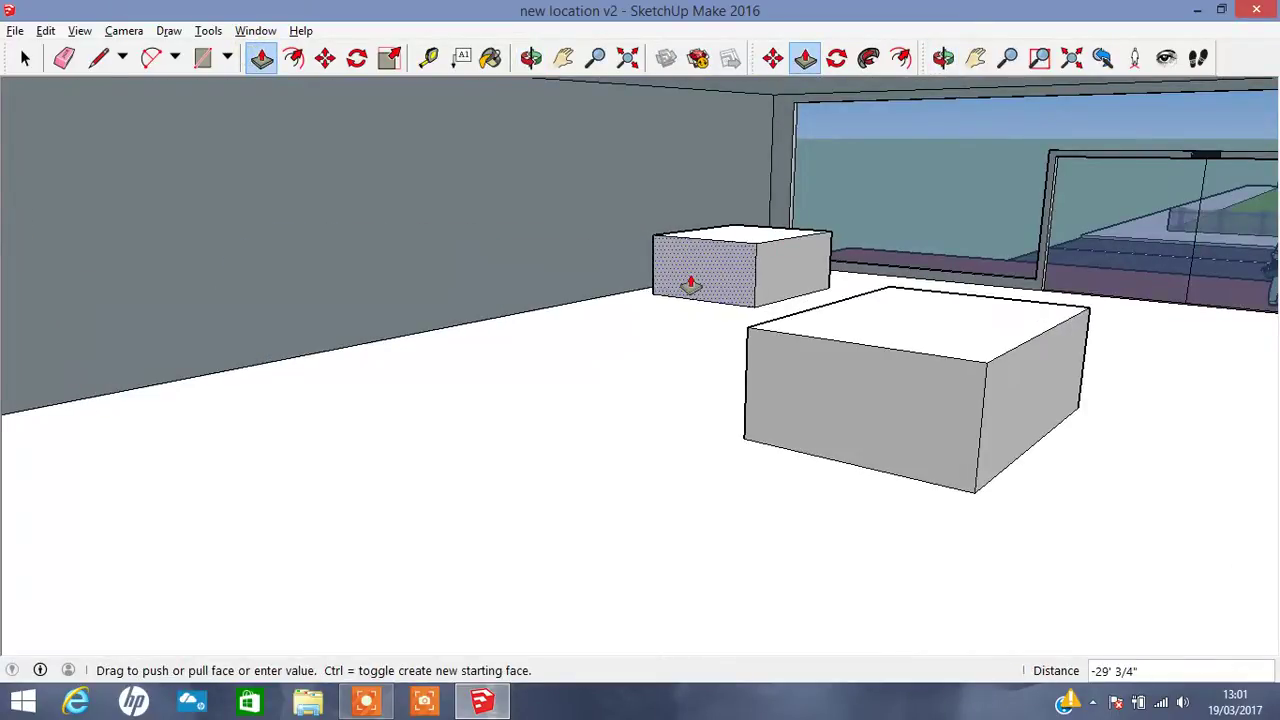